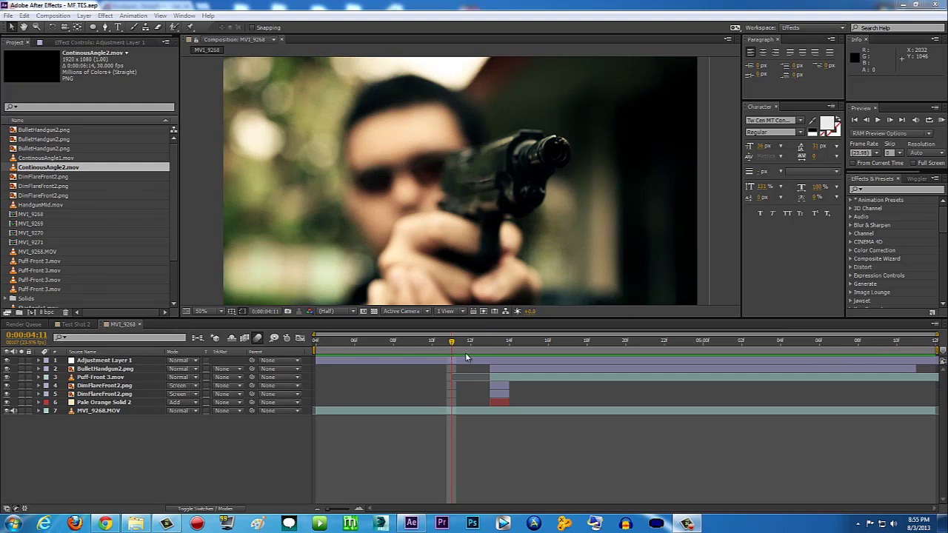
Preview the handgun shot and scrub frame by frame around the bright muzzle flash
click(941, 120)
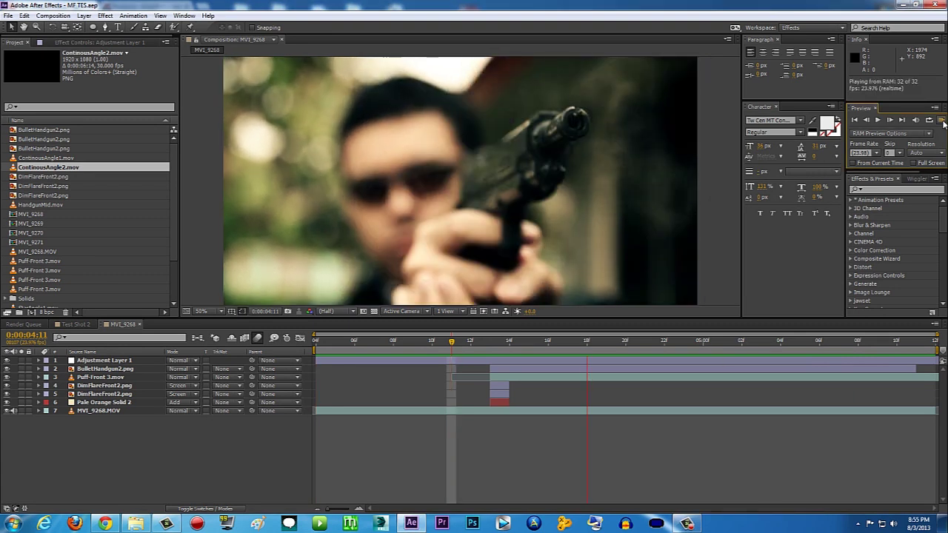
click(567, 245)
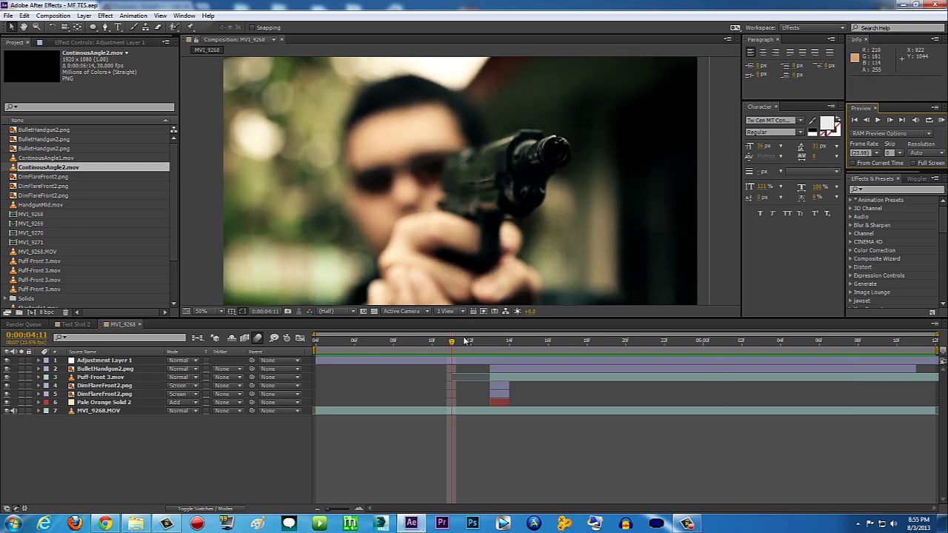
drag(452, 343, 489, 342)
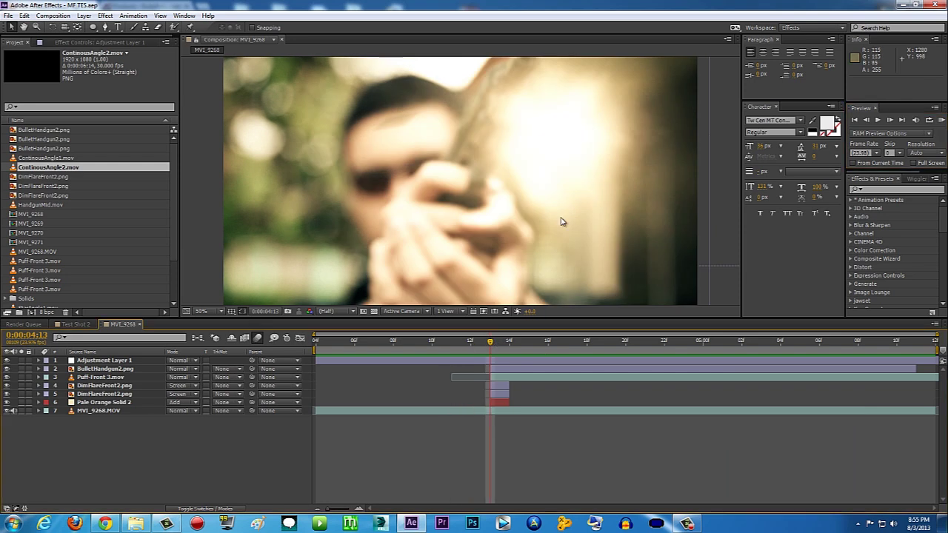
mouse_move(492, 347)
mouse_down()
mouse_move(510, 345)
mouse_move(498, 346)
mouse_up()
drag(497, 343, 528, 344)
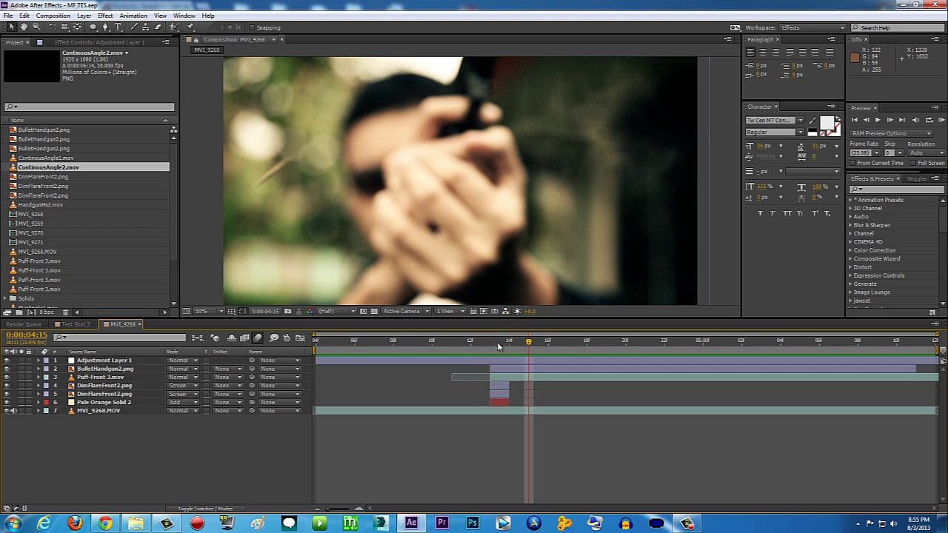
drag(502, 347, 489, 345)
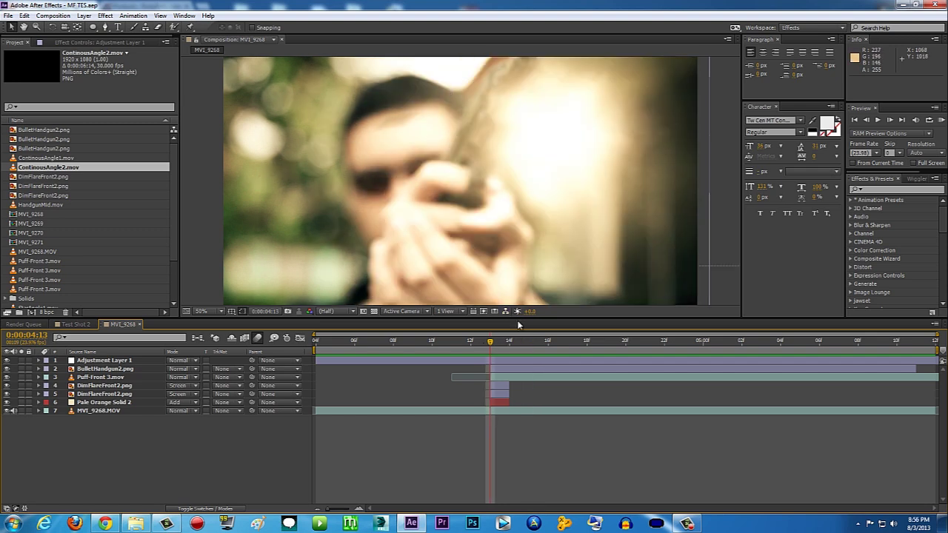
drag(489, 342, 450, 342)
click(941, 120)
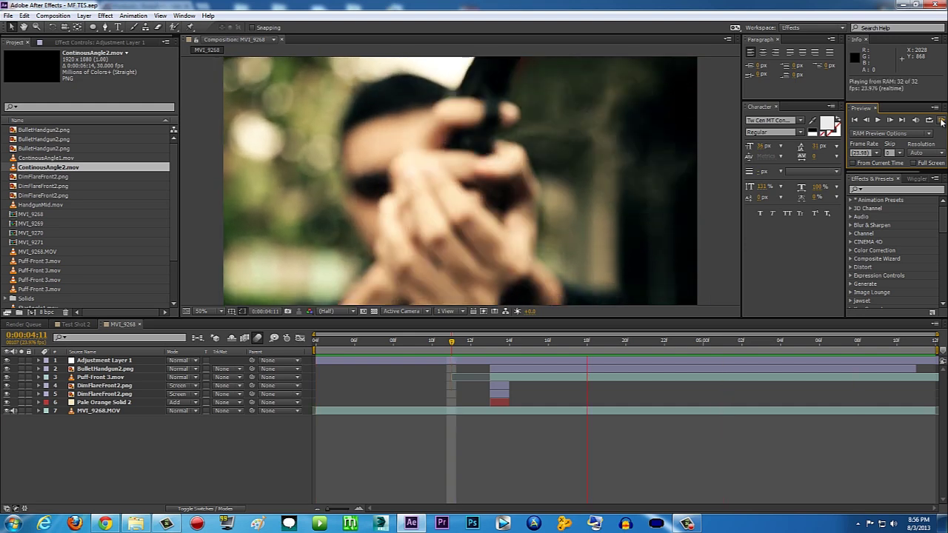
click(391, 393)
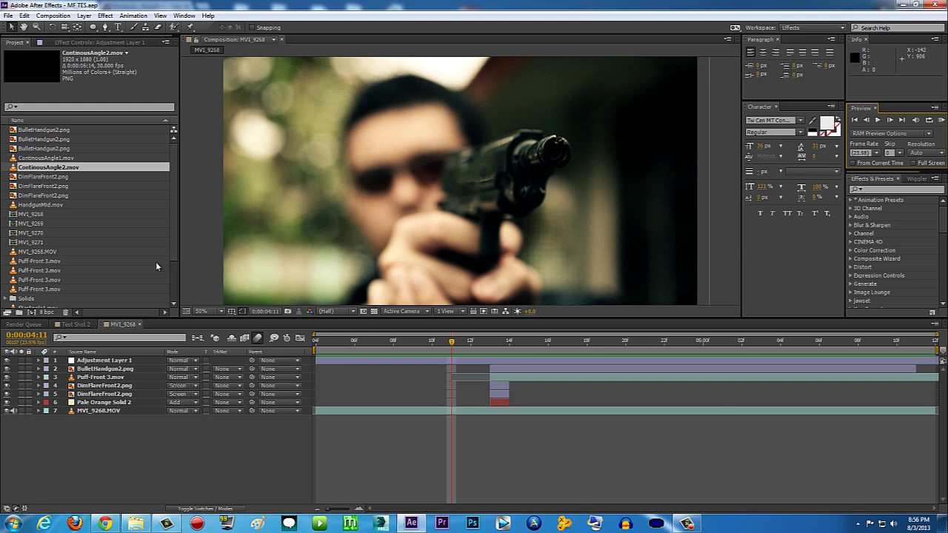
Create a new composition from MVI_9268.MOV and scrub to the moment the gun fires
click(44, 251)
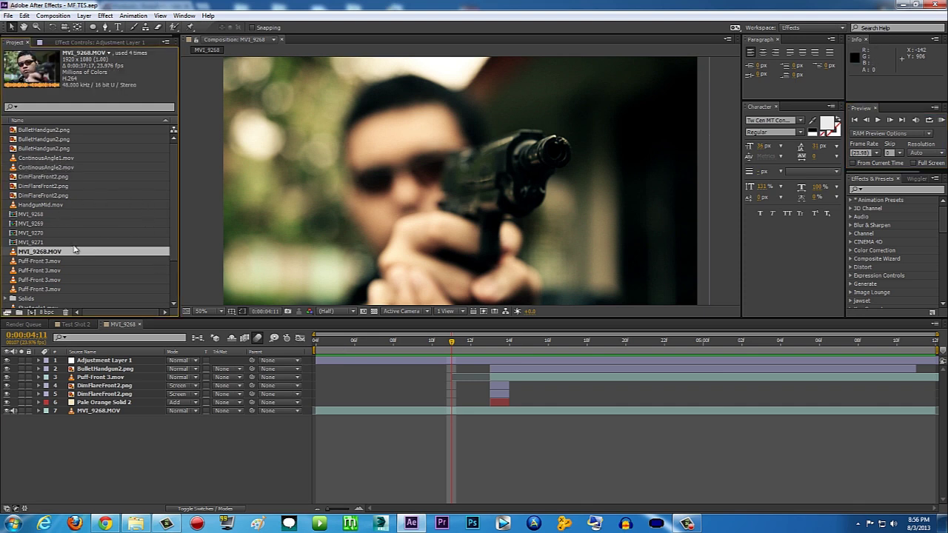
scroll(170, 178, down, 3)
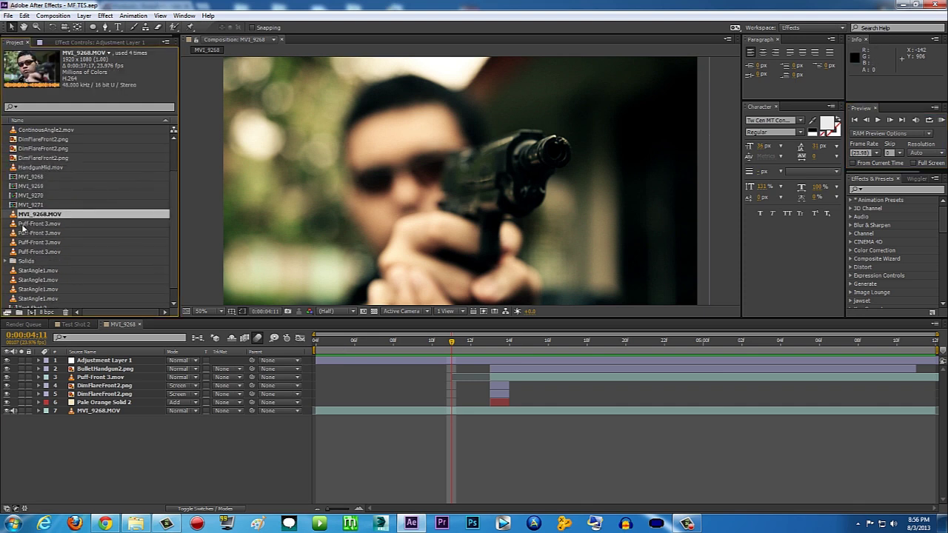
drag(35, 217, 31, 312)
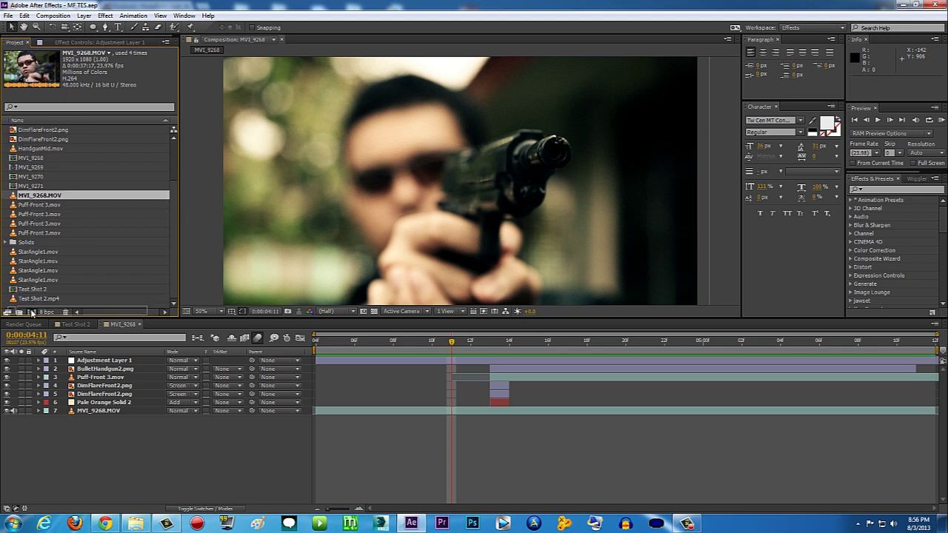
drag(330, 344, 375, 348)
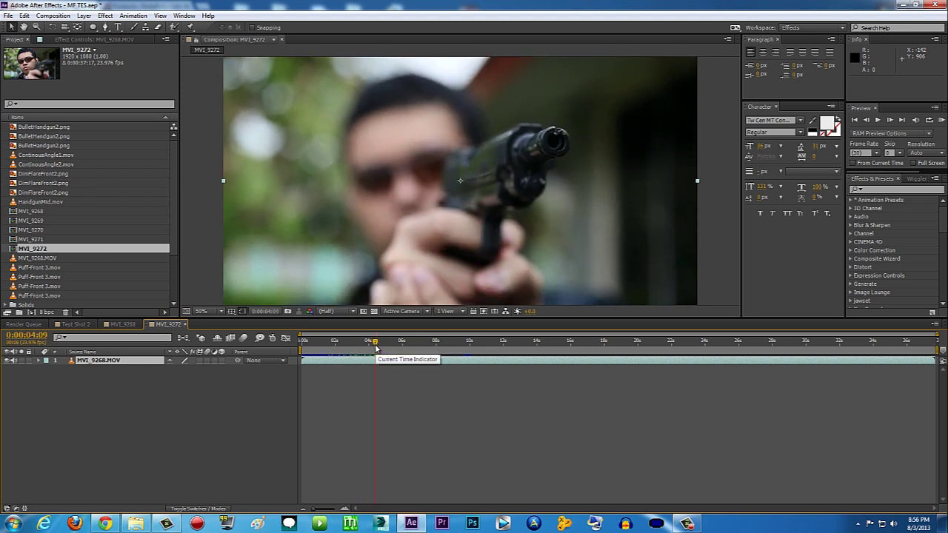
Trim the comp to a 0:00:04:09–0:00:05:10 work area and preview the result
key(b)
drag(375, 347, 392, 348)
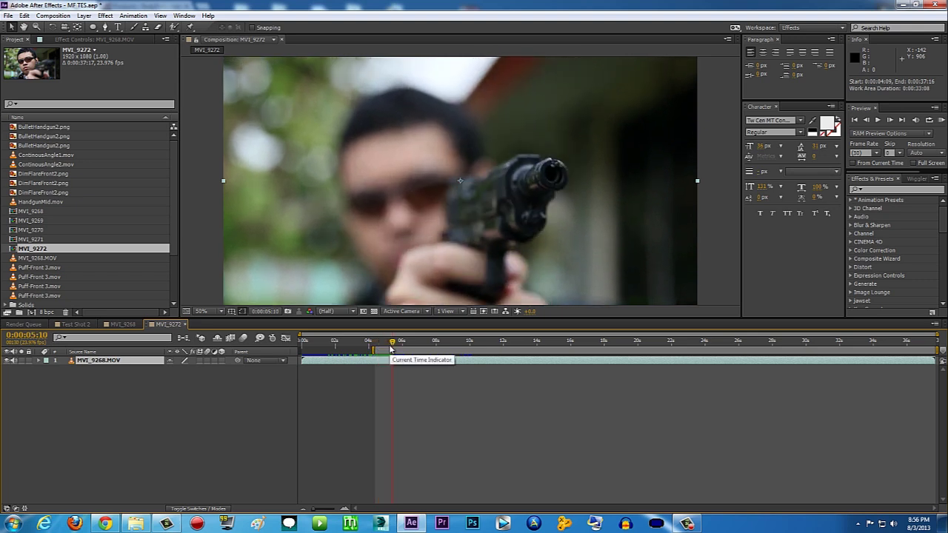
key(n)
right_click(382, 356)
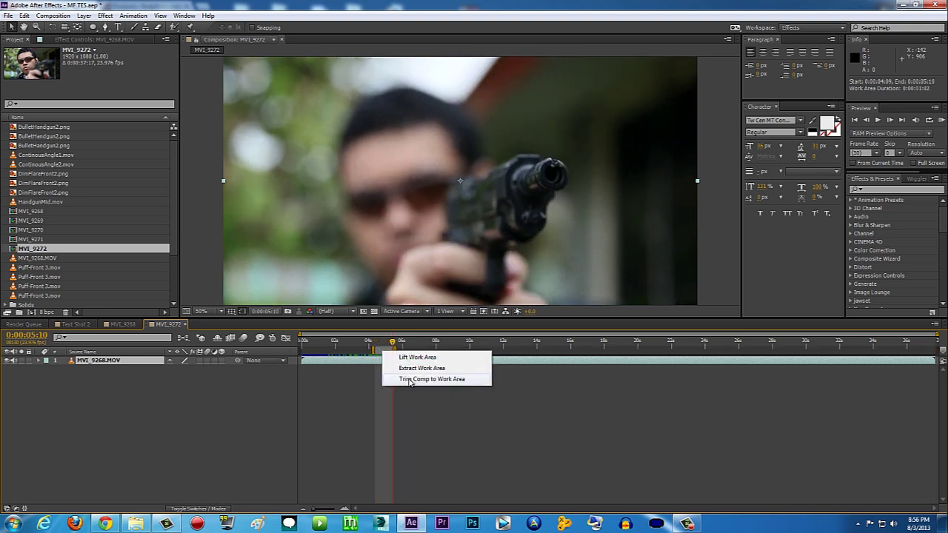
click(411, 380)
click(940, 120)
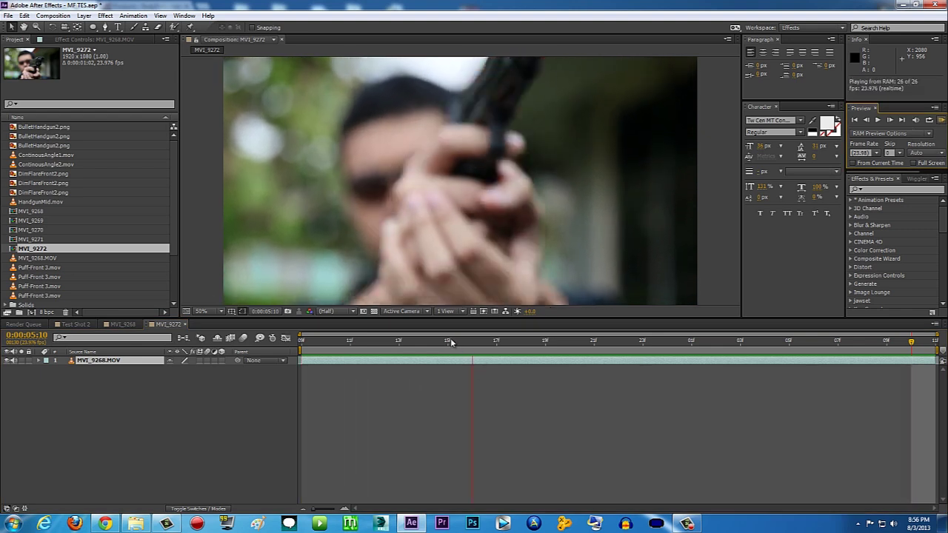
click(421, 344)
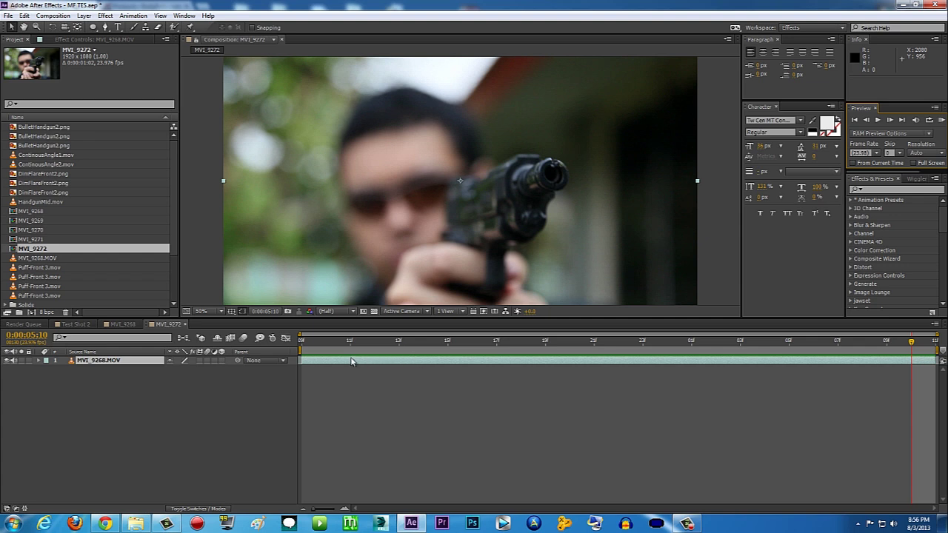
Switch to Chrome's Products - RodyPolis.com tab and scroll to the Shootout Stock Pack listing
click(107, 523)
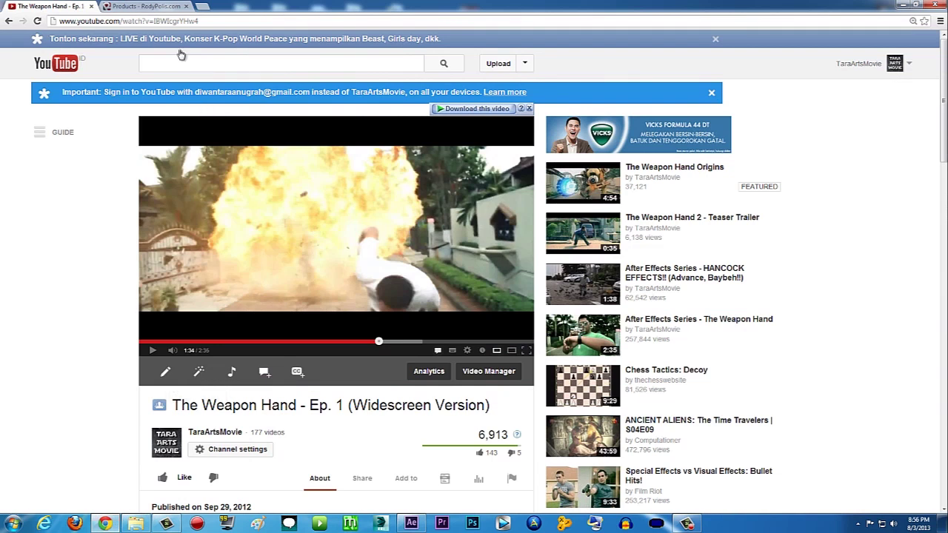
click(153, 5)
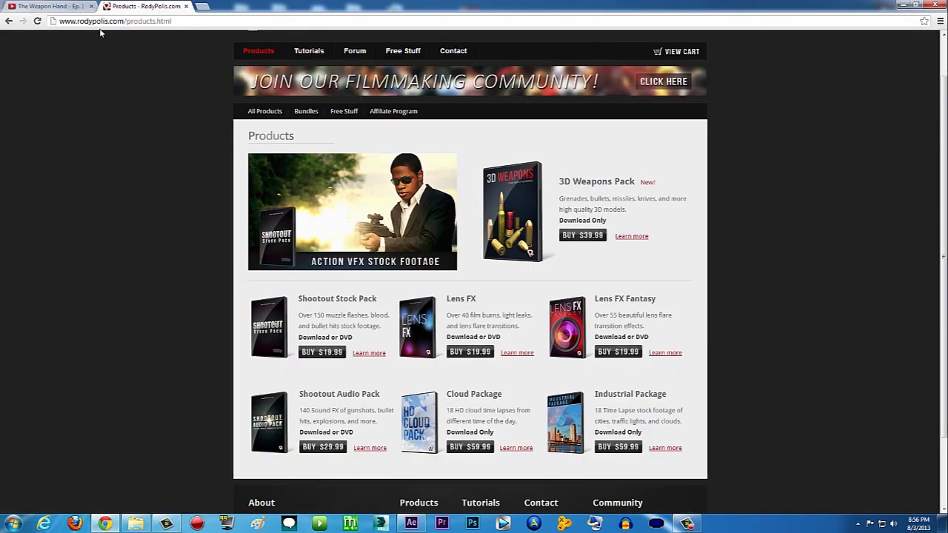
scroll(182, 209, down, 1)
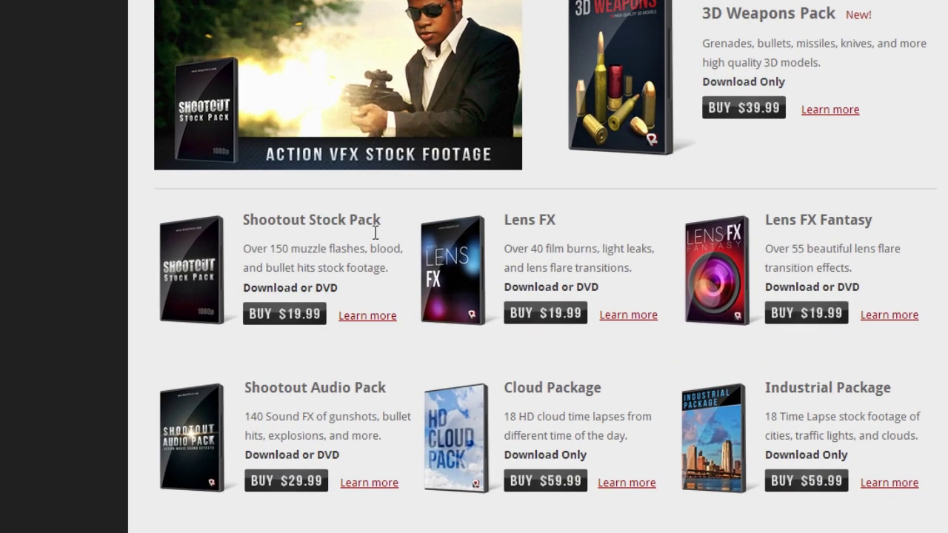
mouse_move(320, 300)
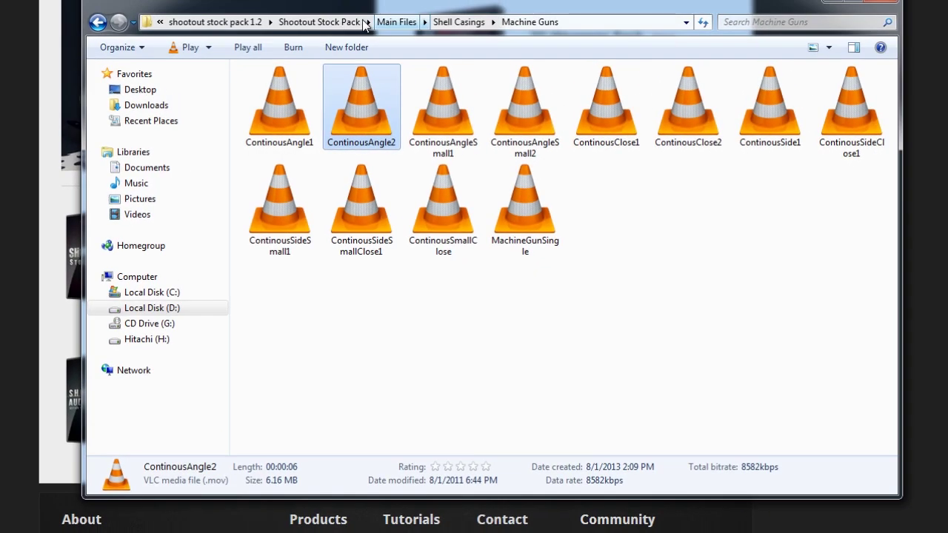
Open Main Files and browse the Bullet Hits, Muzzle Flash, Shell Casings and Textures folders
click(333, 23)
drag(379, 215, 303, 101)
double_click(279, 90)
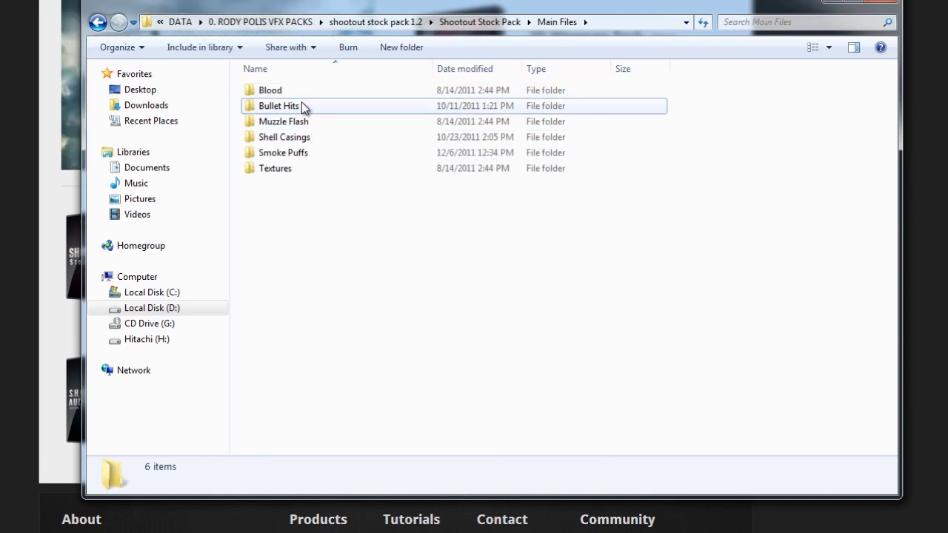
click(311, 107)
click(314, 124)
click(314, 138)
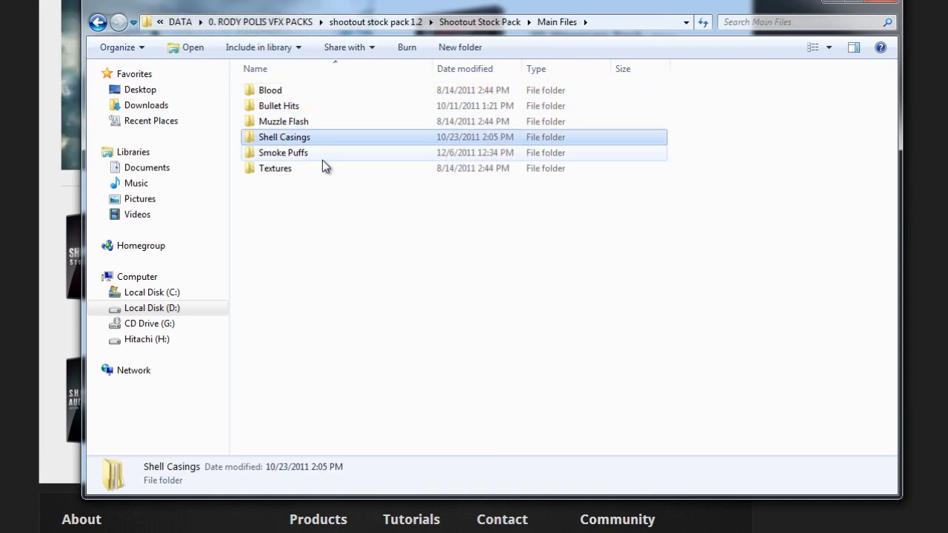
click(292, 169)
click(321, 231)
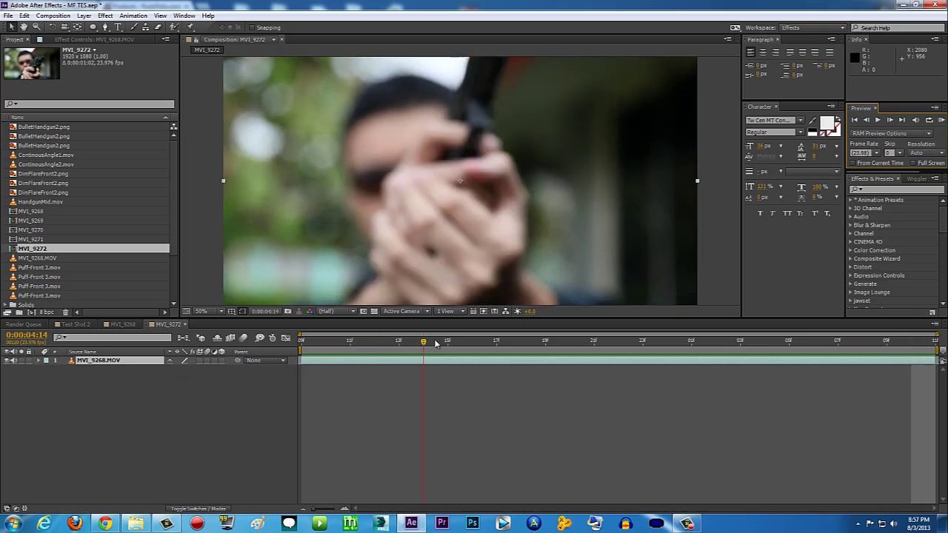
drag(423, 342, 325, 343)
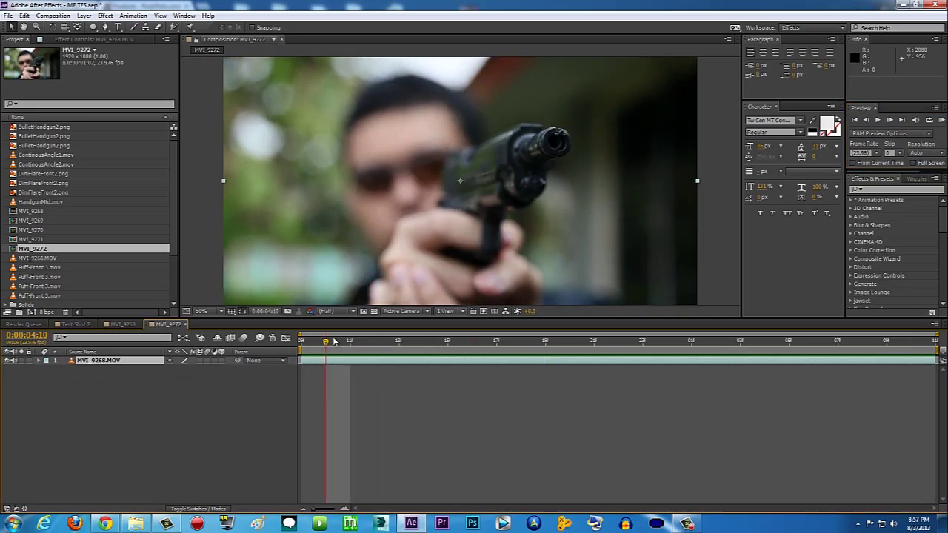
click(718, 251)
click(109, 524)
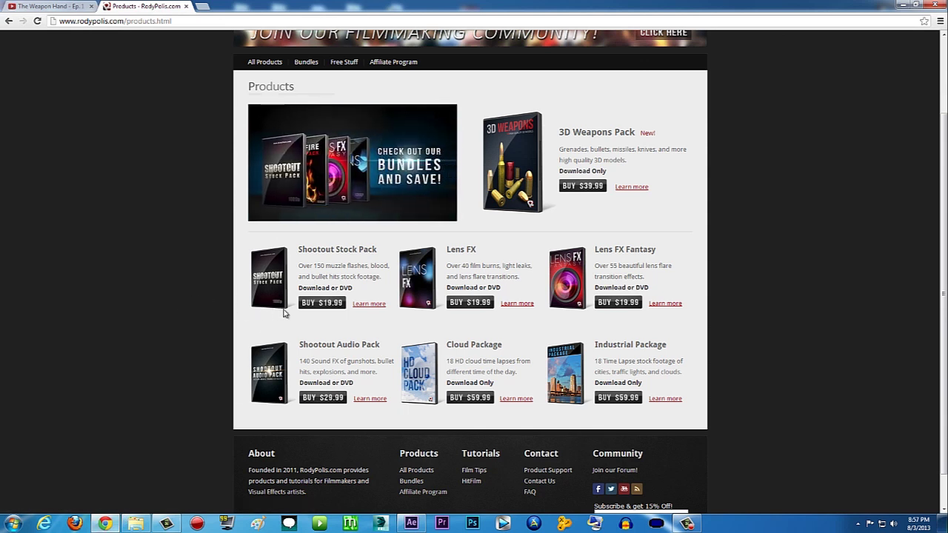
mouse_move(337, 304)
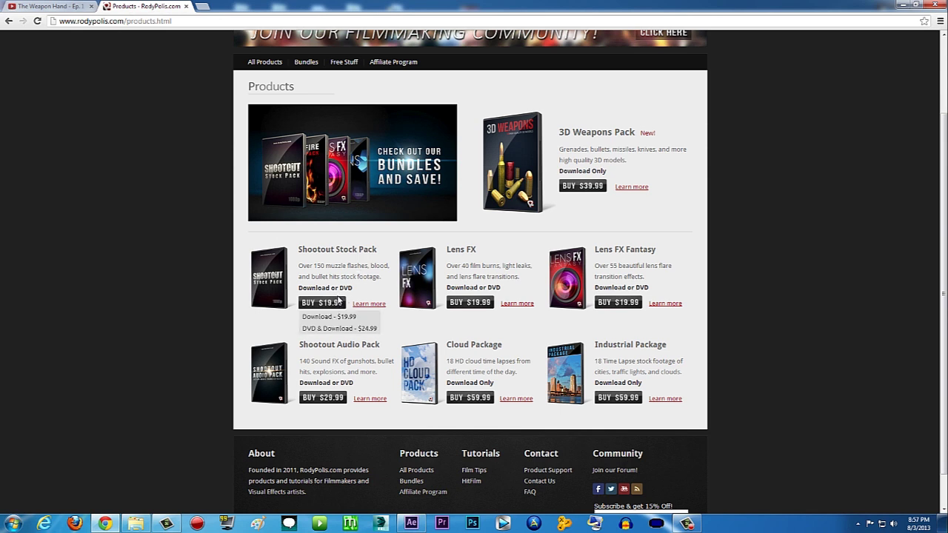
click(411, 523)
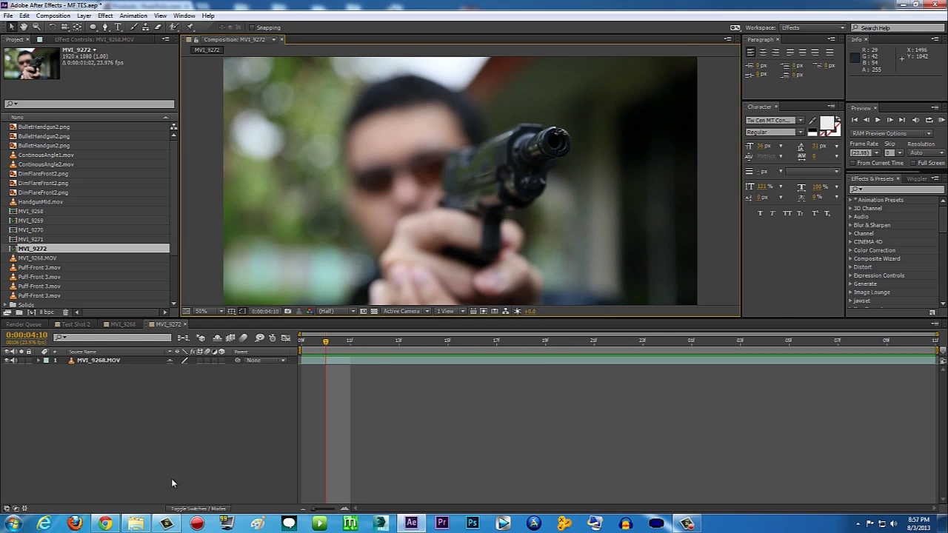
Go to Muzzle Flash > Hand Guns > Dim Flares and drag DimFlareFront2 into the project
click(141, 524)
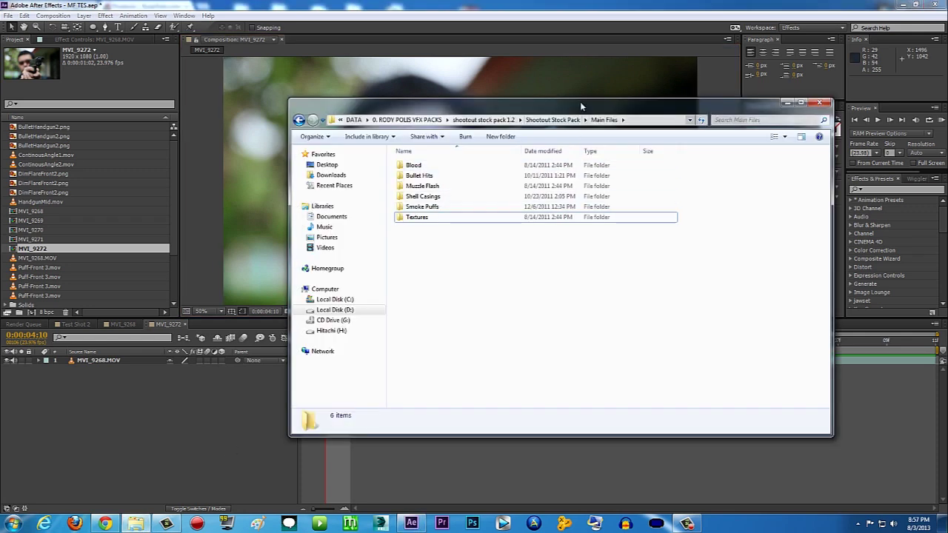
drag(582, 103, 555, 115)
click(408, 191)
click(414, 201)
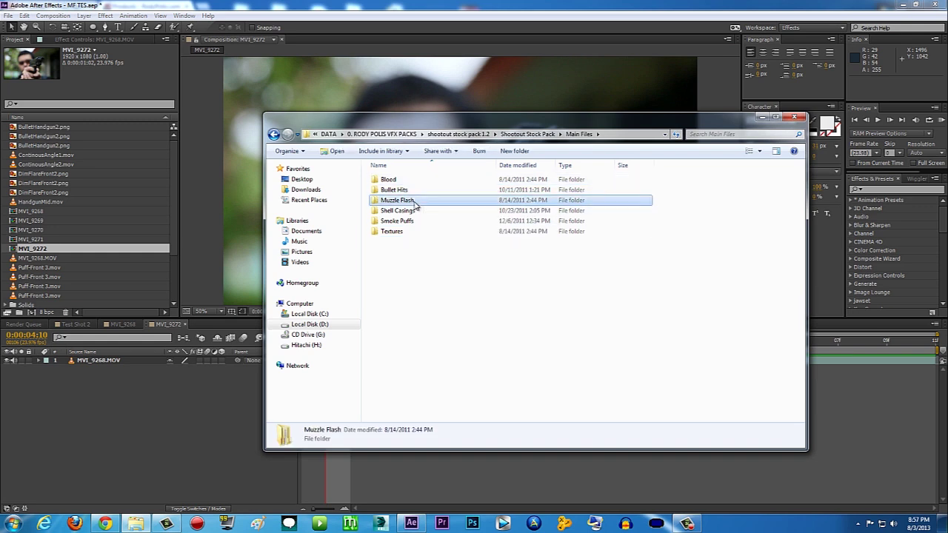
drag(600, 120, 651, 122)
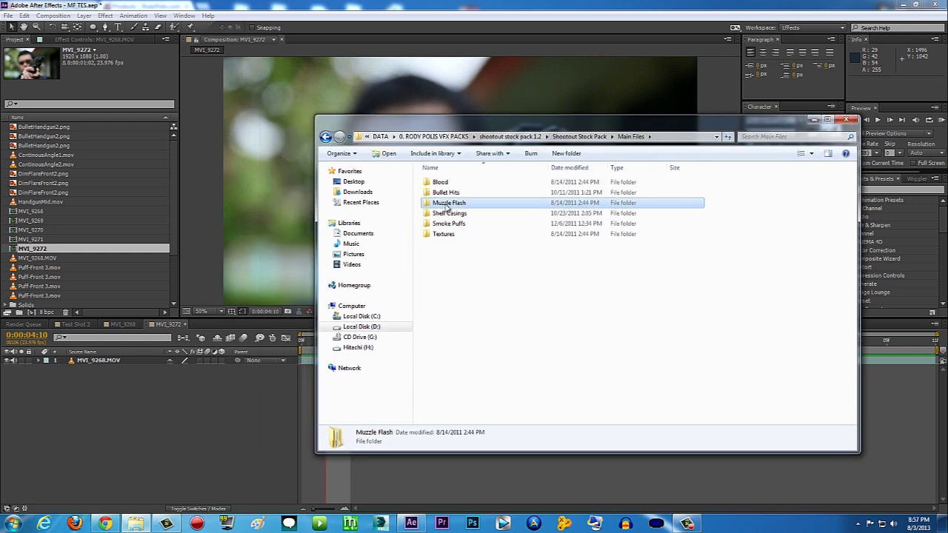
double_click(450, 203)
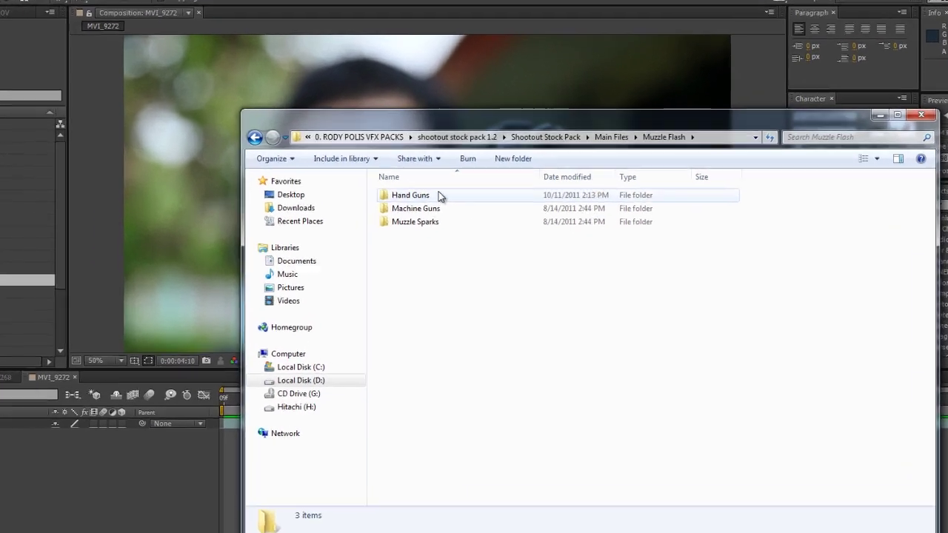
double_click(447, 181)
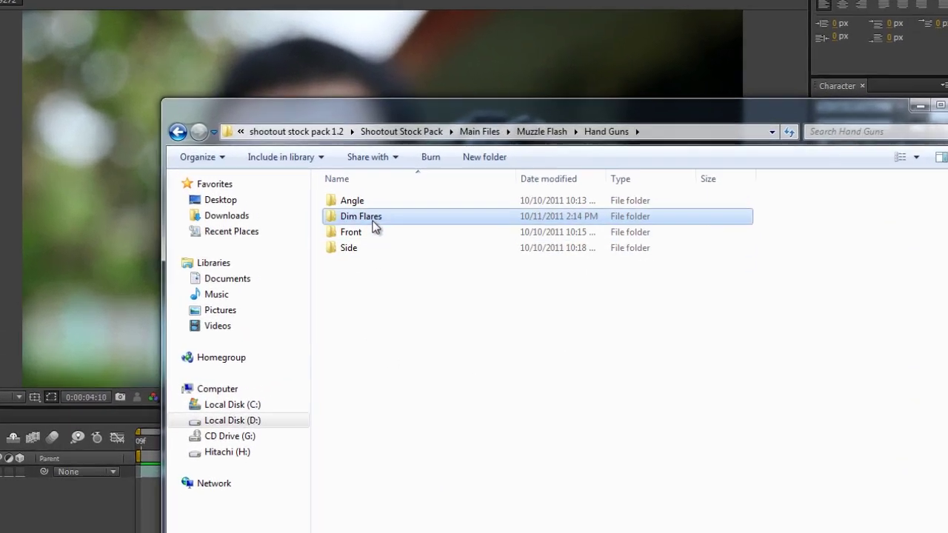
double_click(379, 221)
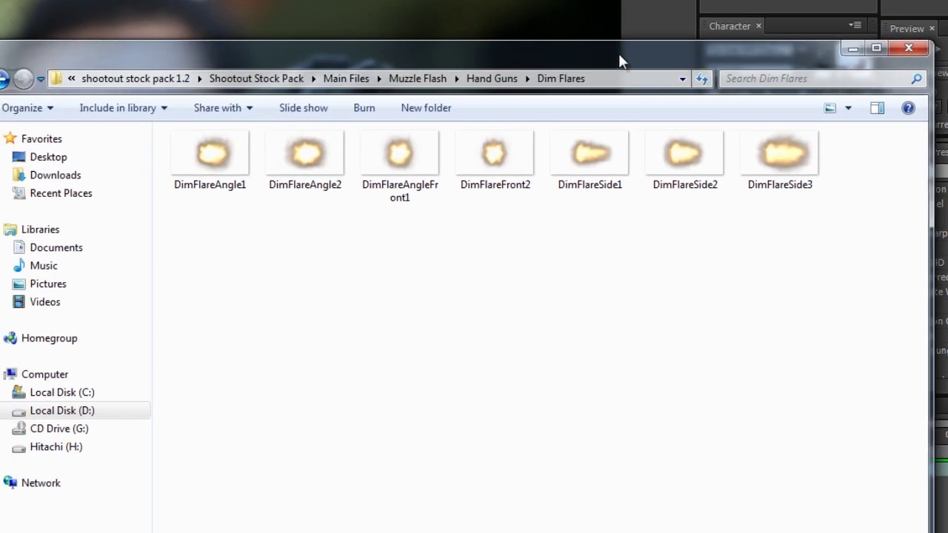
click(499, 179)
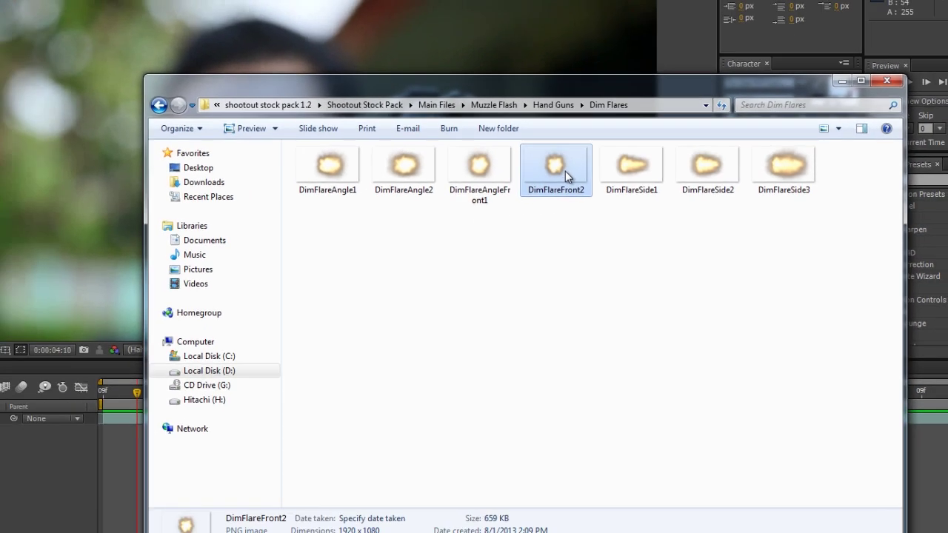
drag(481, 151, 0, 238)
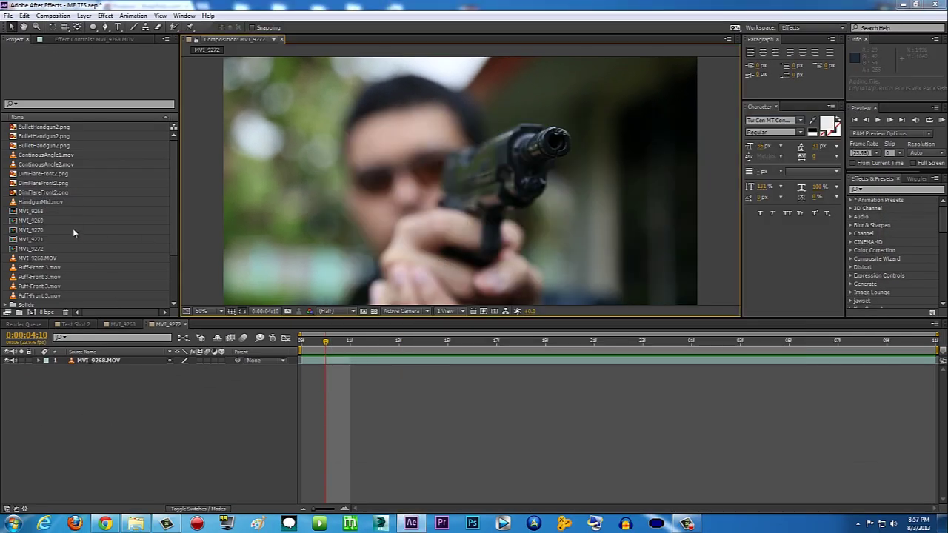
Add DimFlareFront2.png to the comp and position it over the gun muzzle
drag(53, 204, 502, 167)
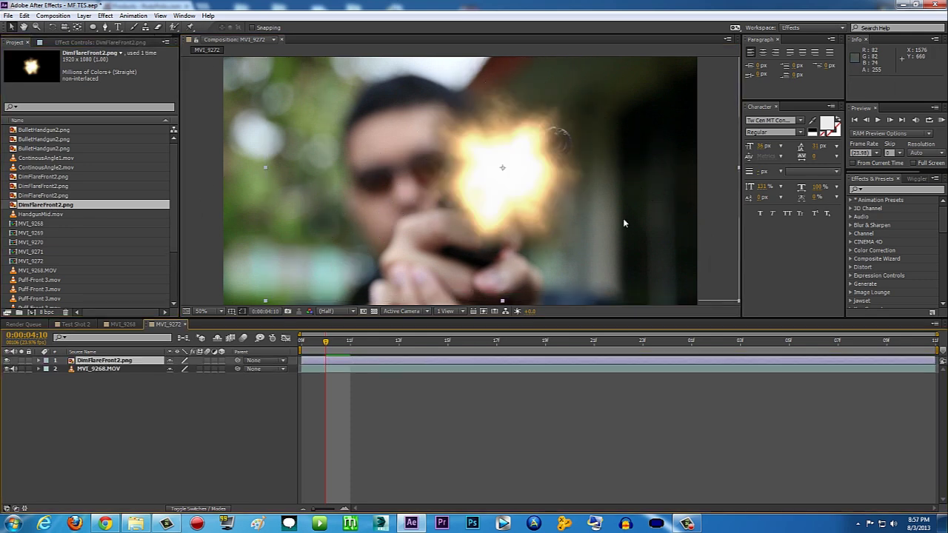
drag(521, 200, 567, 204)
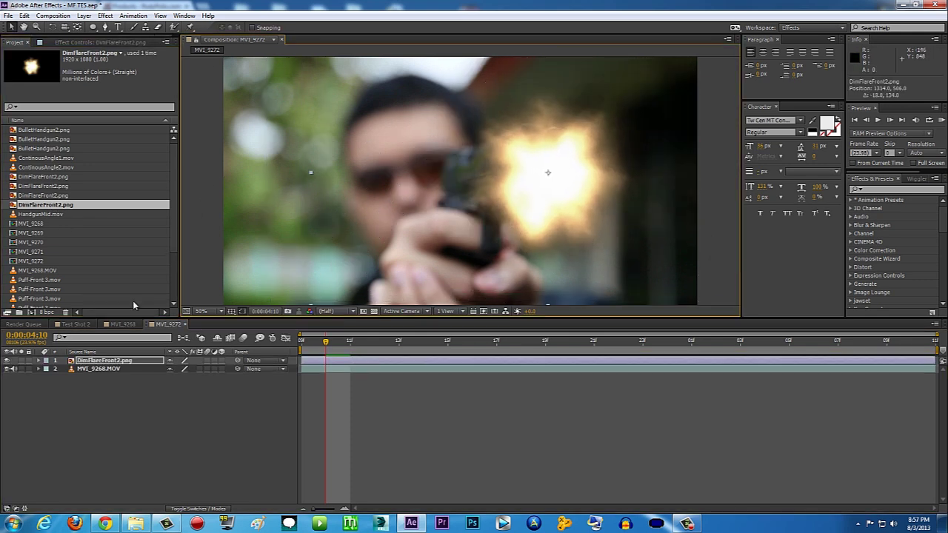
click(521, 341)
mouse_move(400, 342)
mouse_down()
mouse_move(428, 348)
mouse_move(321, 342)
mouse_move(389, 343)
mouse_up()
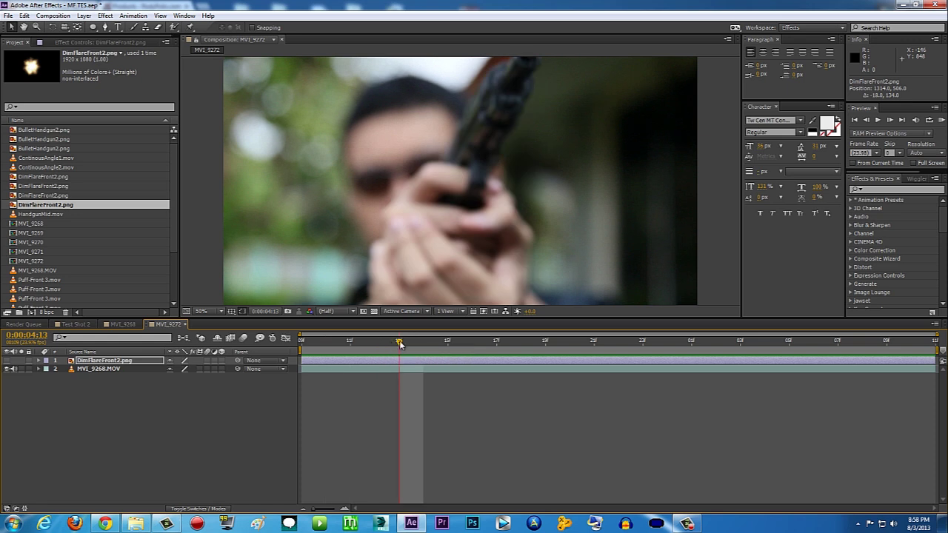
drag(392, 343, 373, 345)
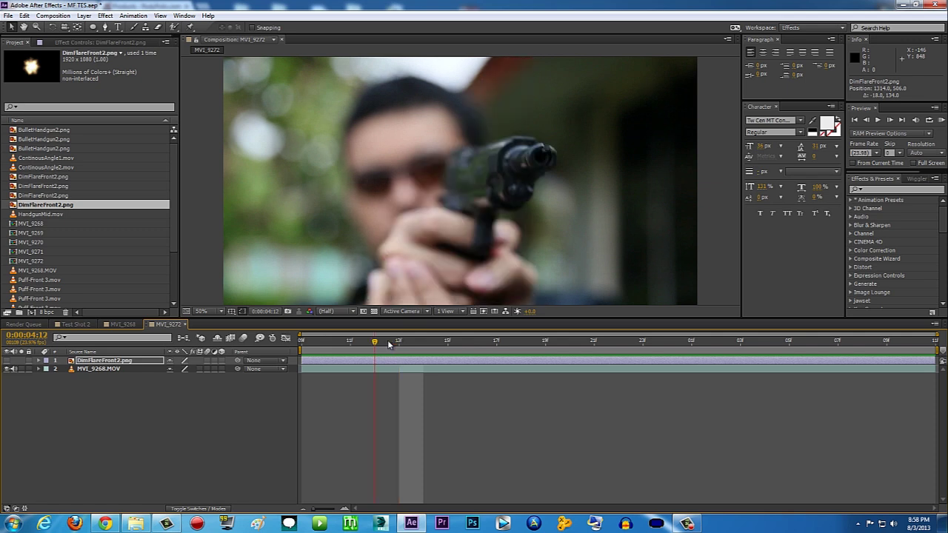
click(6, 361)
mouse_move(566, 192)
mouse_down()
mouse_move(581, 177)
mouse_move(554, 177)
mouse_up()
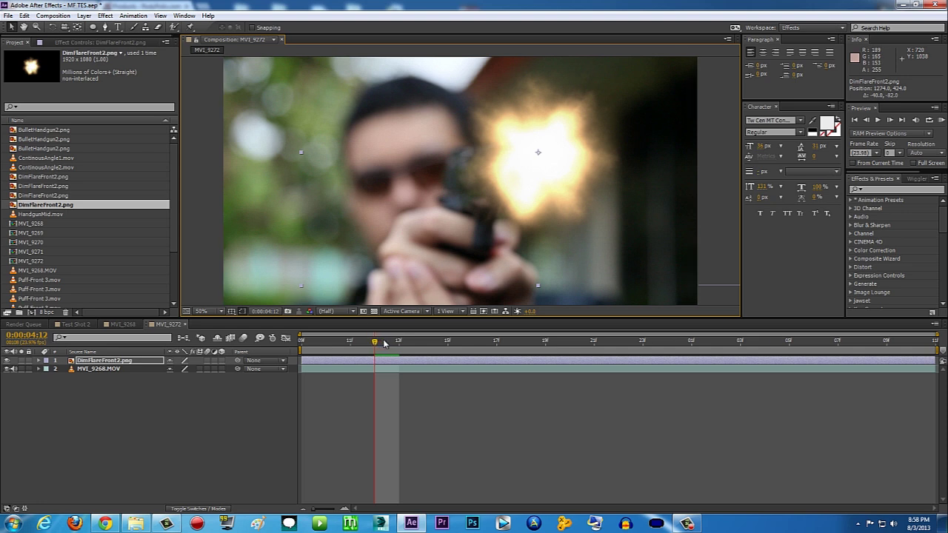
drag(384, 343, 387, 343)
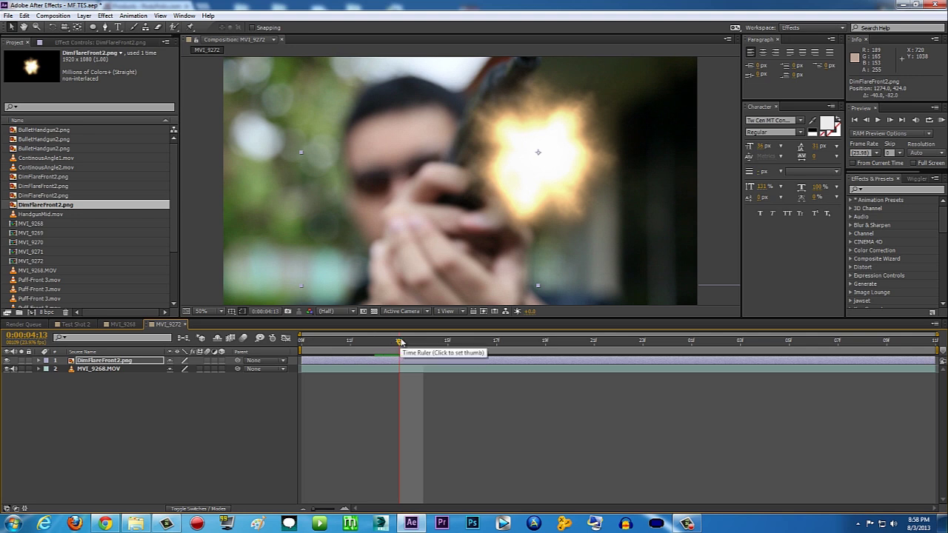
Trim the flare layer to the single frame at 0:00:04:13 and preview it
click(130, 363)
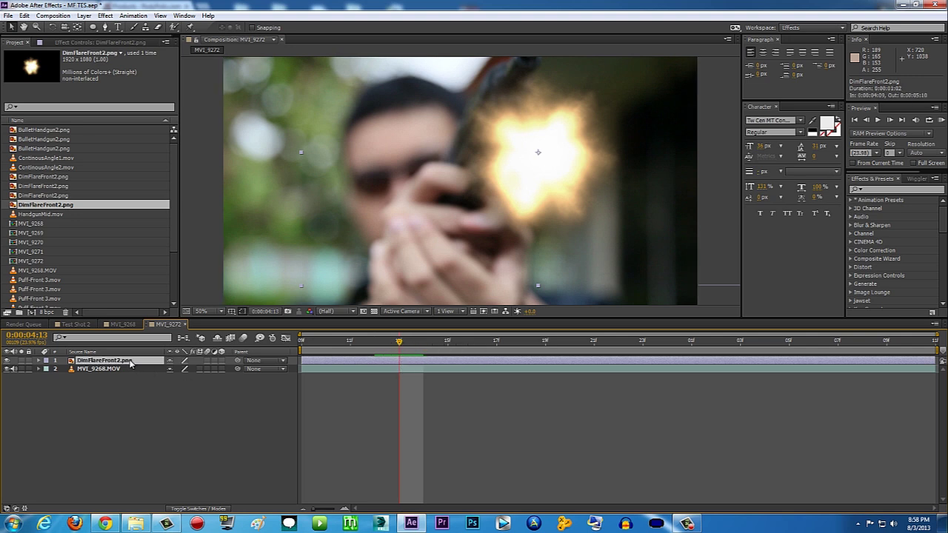
key(alt+bracketleft)
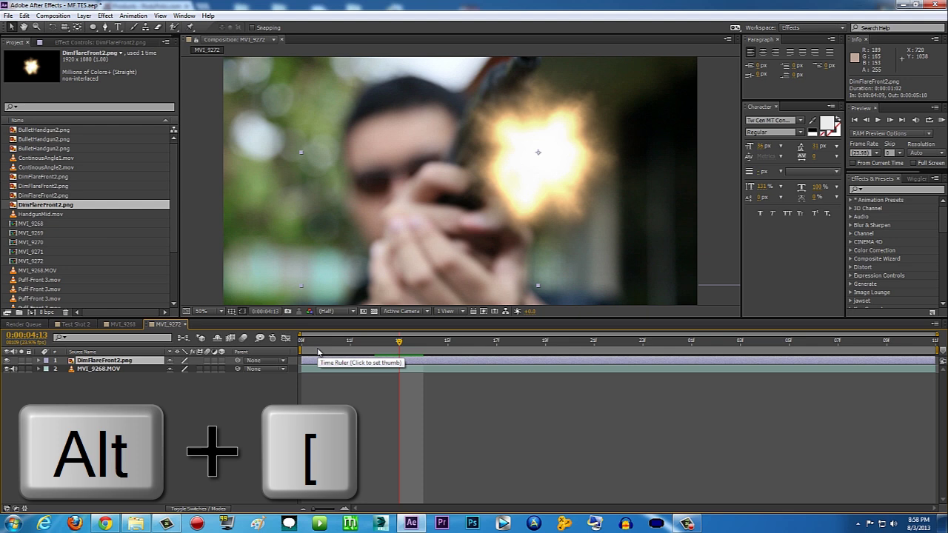
key(alt+bracketright)
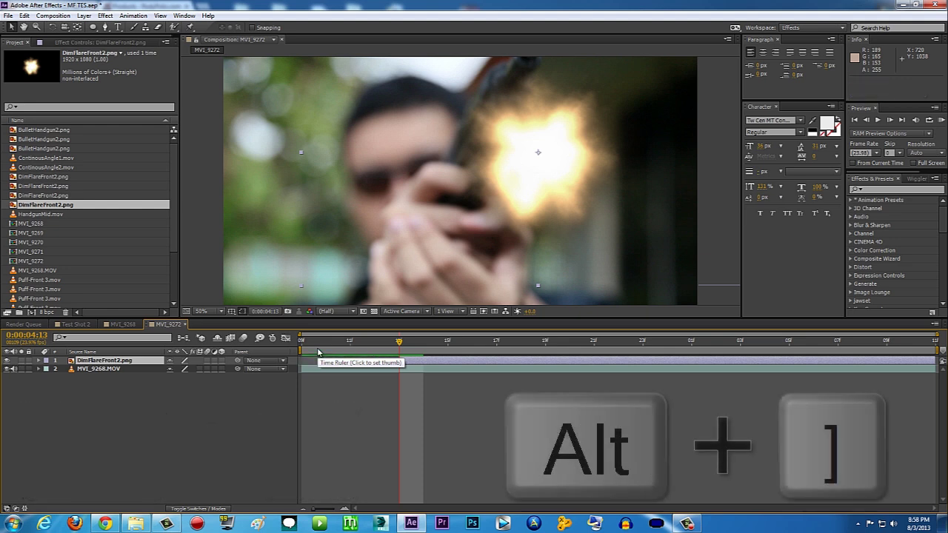
mouse_move(398, 344)
mouse_down()
mouse_move(423, 342)
mouse_move(372, 335)
mouse_move(400, 341)
mouse_up()
click(941, 120)
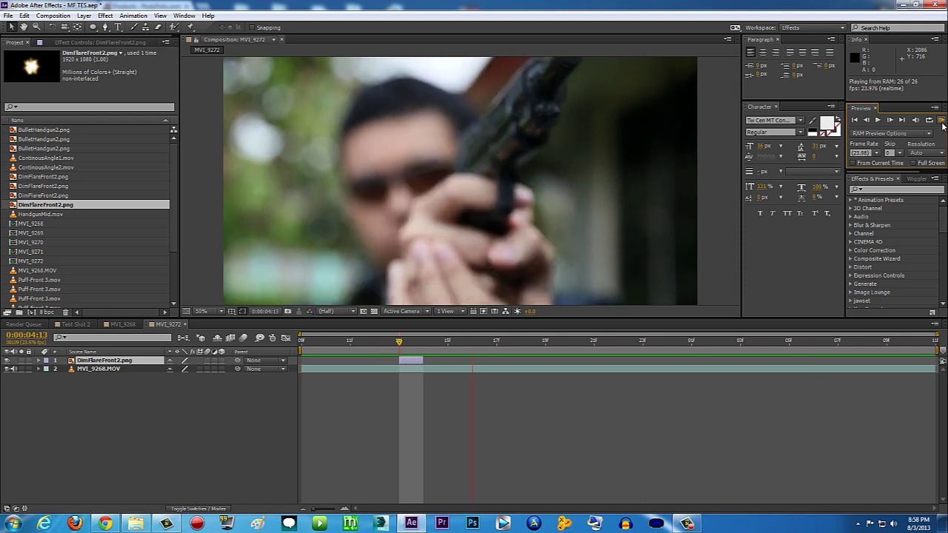
key(space)
drag(399, 340, 399, 341)
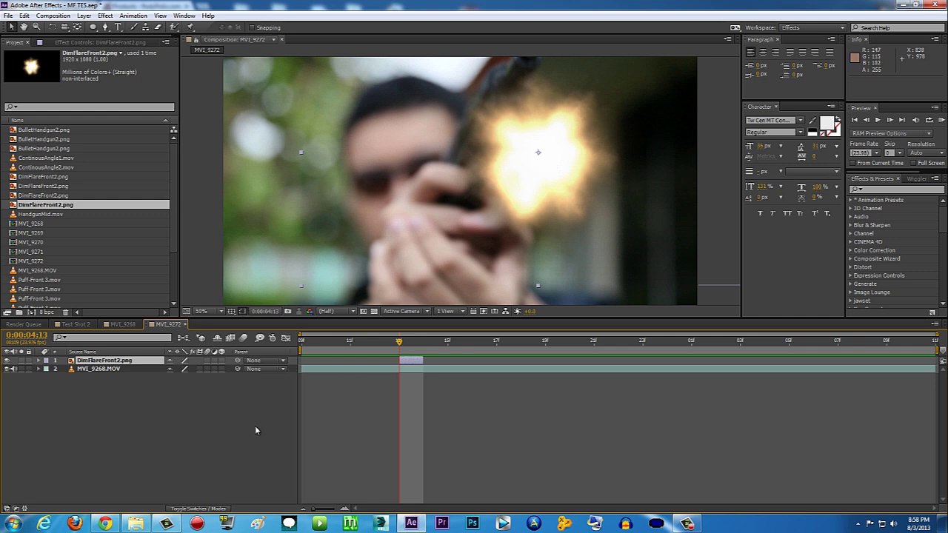
Show the Modes columns and try the Exclusion blend mode on the flare layer
click(183, 511)
click(183, 362)
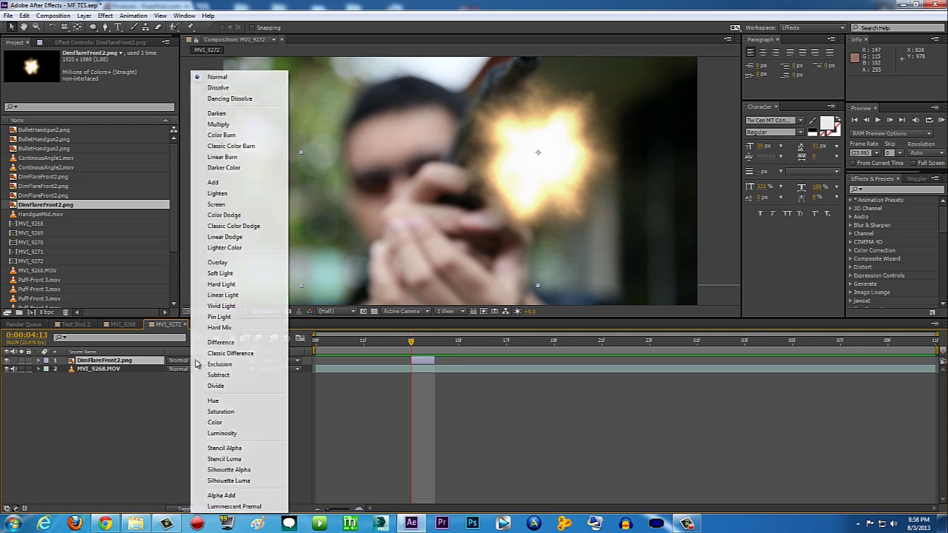
click(154, 362)
click(197, 362)
click(166, 386)
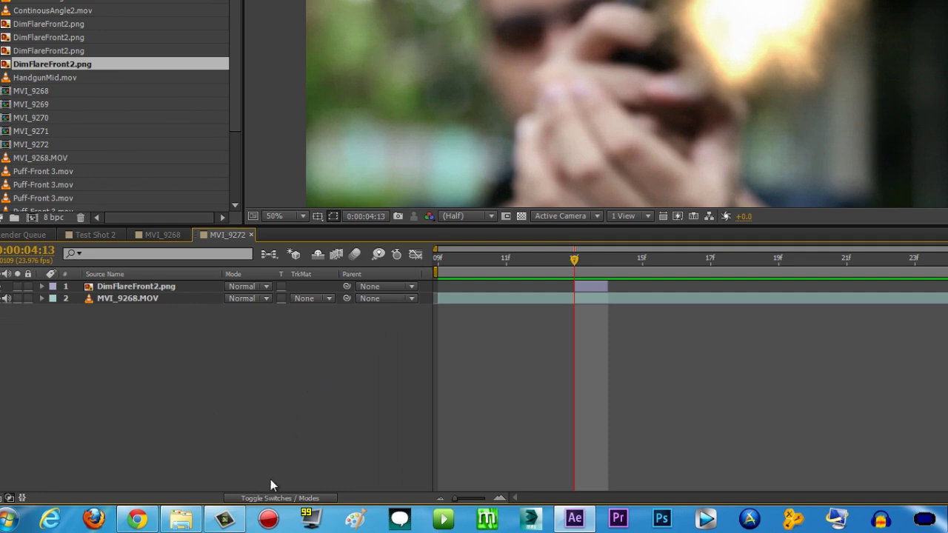
click(264, 497)
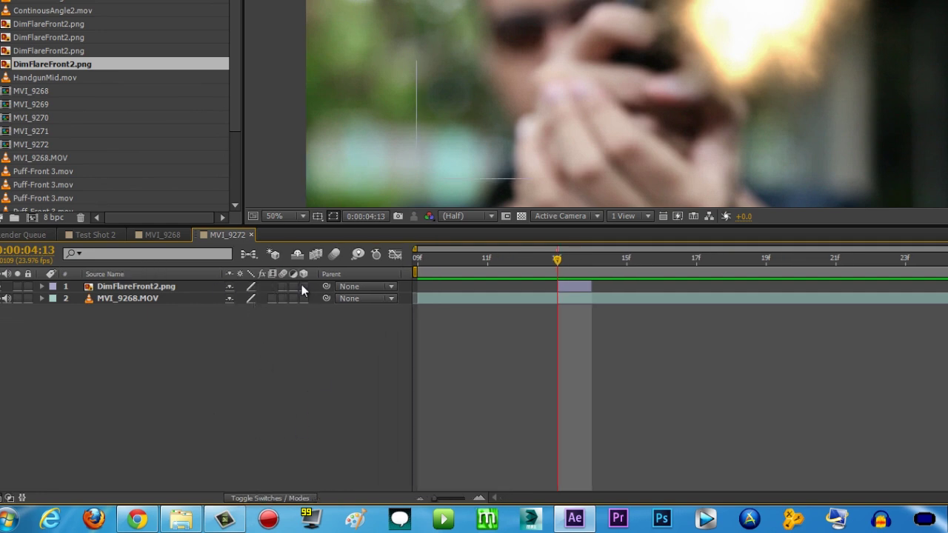
click(253, 498)
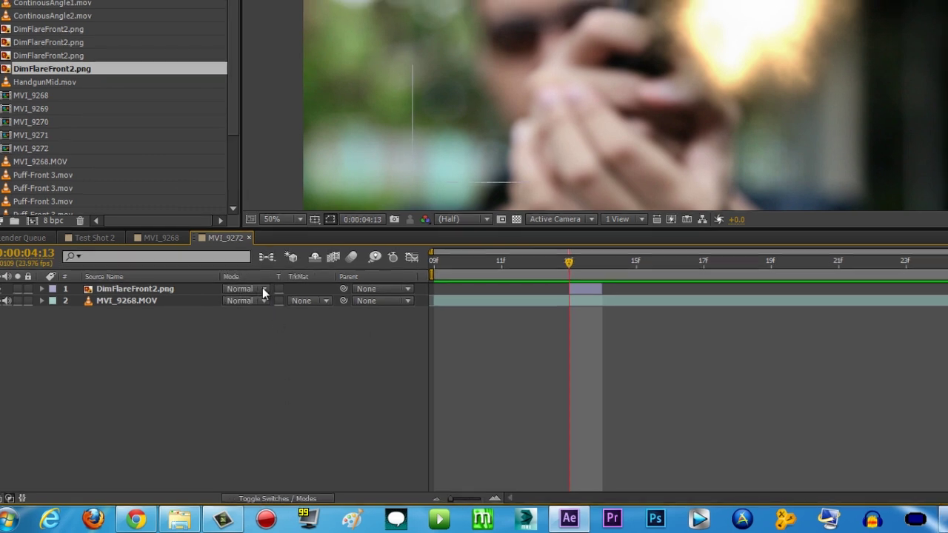
click(263, 290)
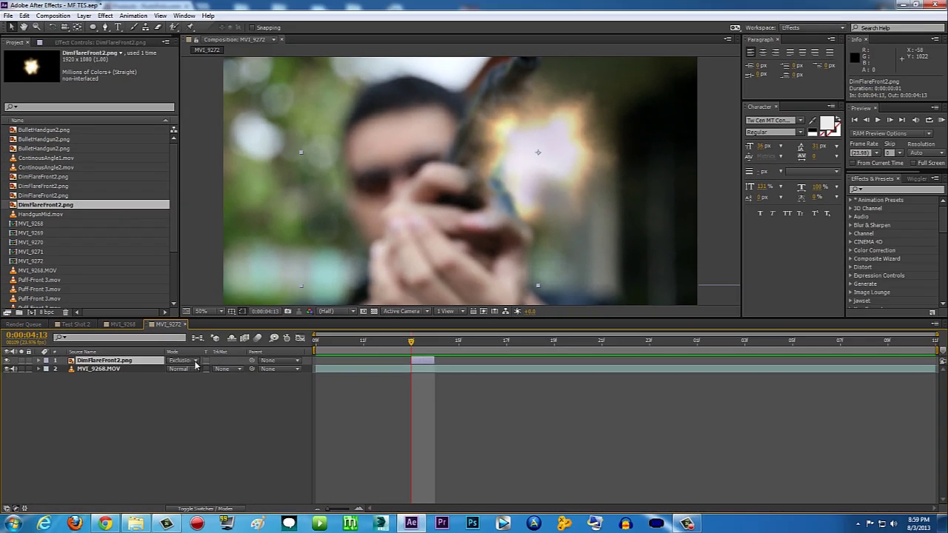
Compare Screen, Add, a classic mode and Lighten, then settle on Screen for the flare
click(195, 362)
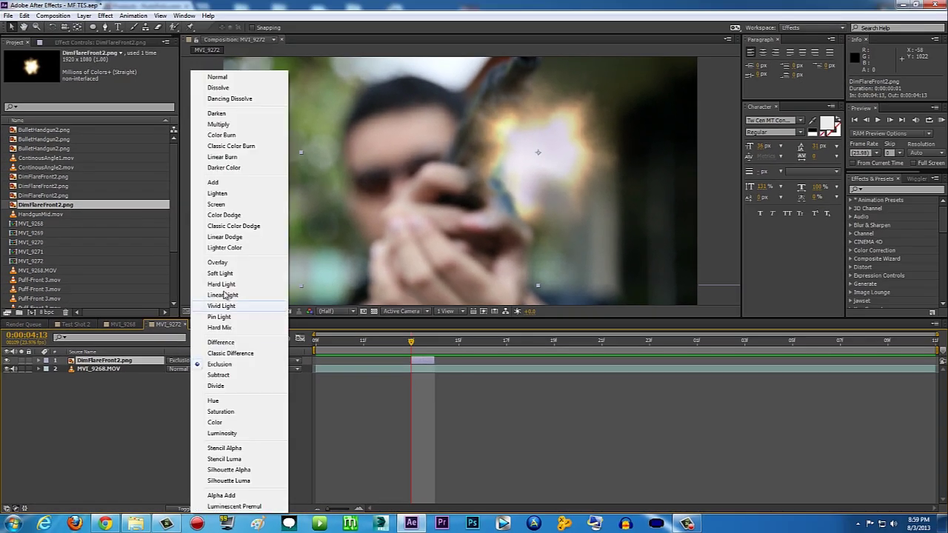
click(239, 206)
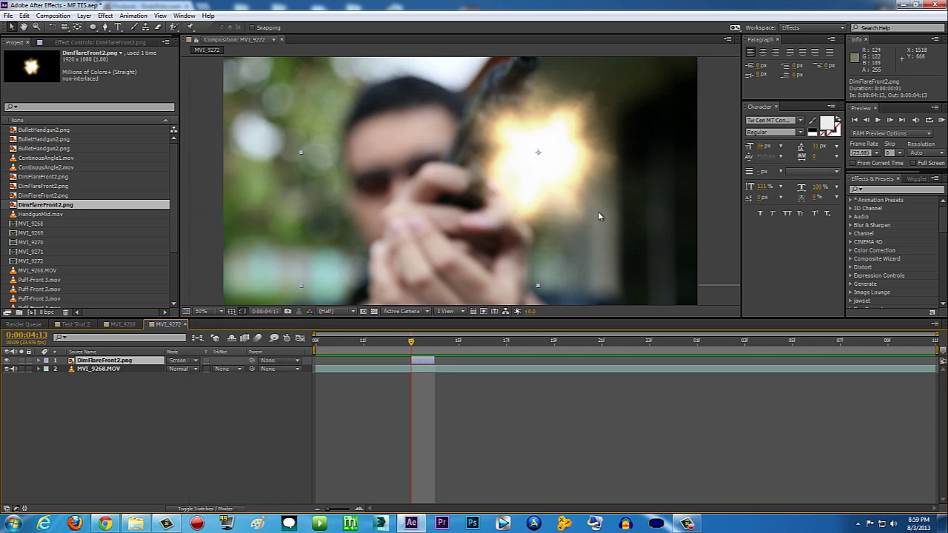
click(195, 362)
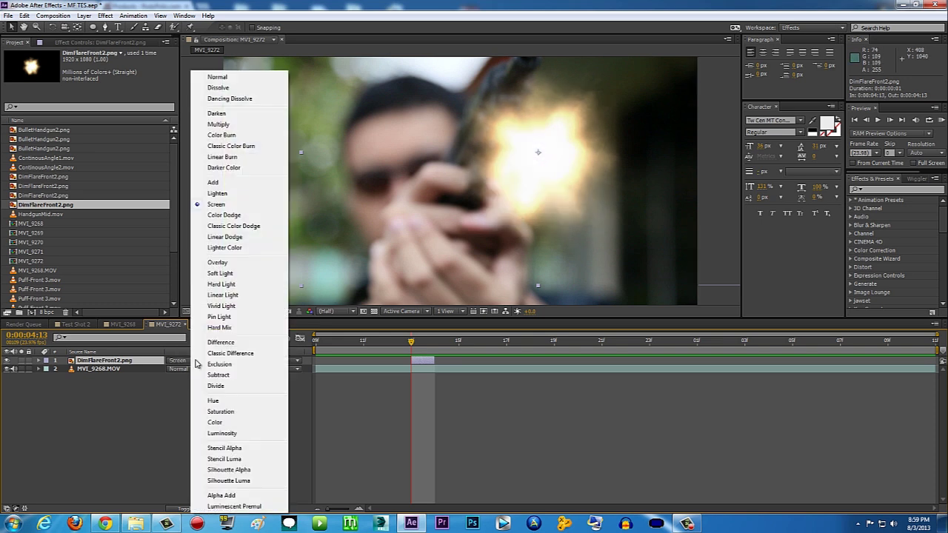
click(231, 183)
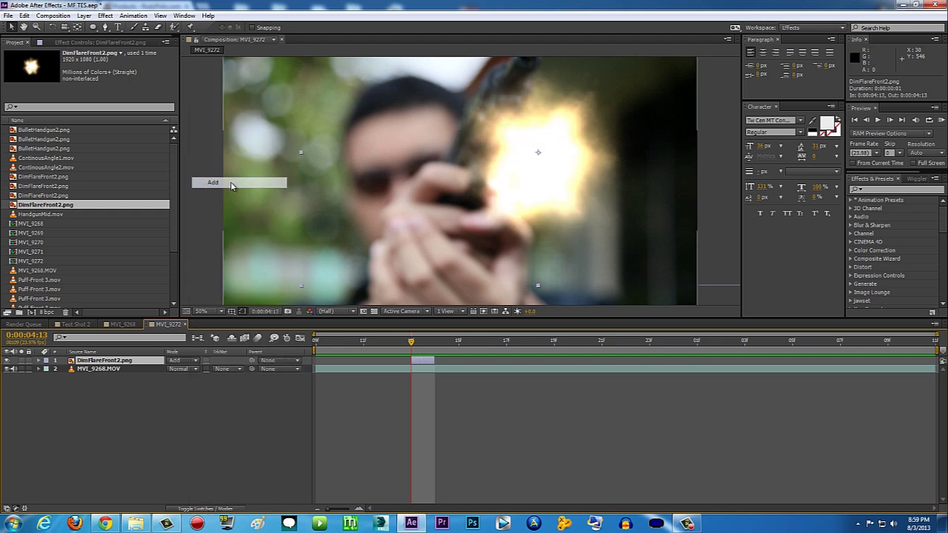
click(195, 361)
click(202, 351)
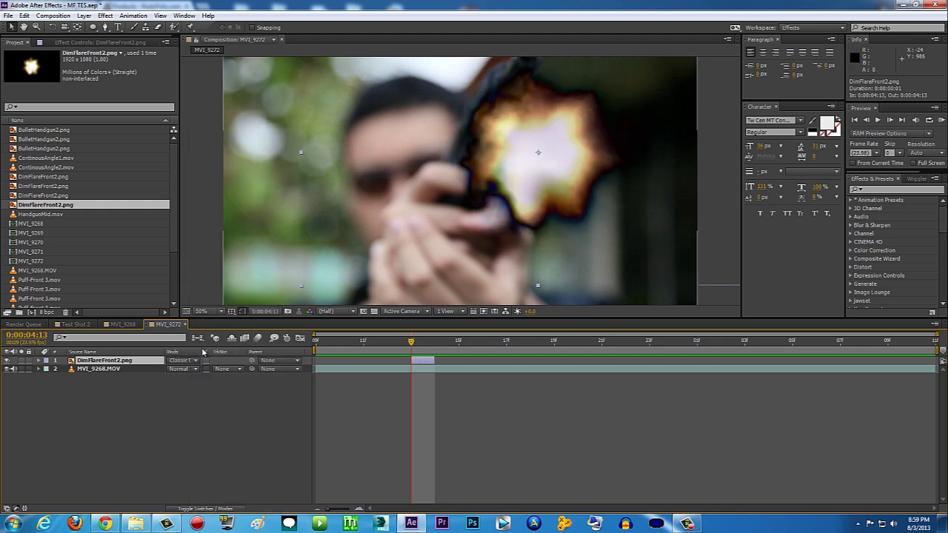
click(194, 360)
click(226, 193)
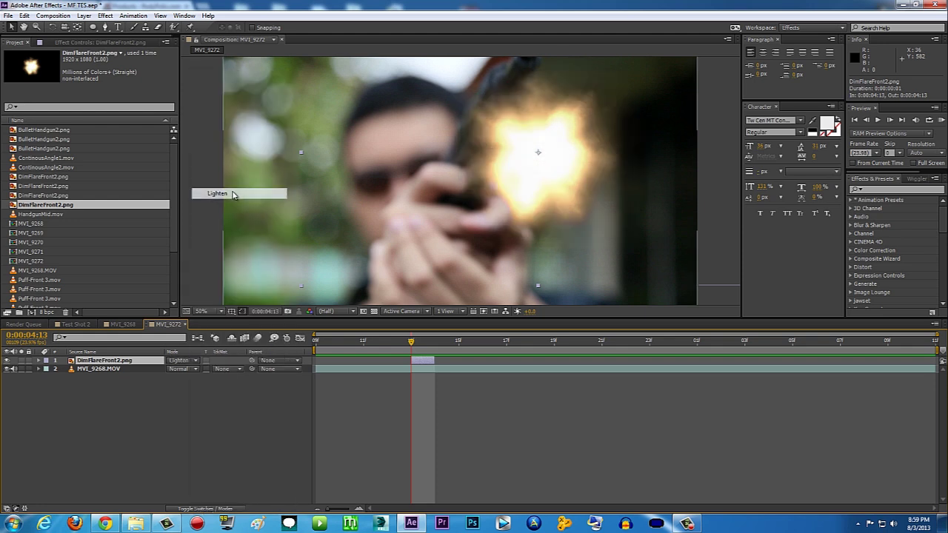
click(195, 361)
click(249, 205)
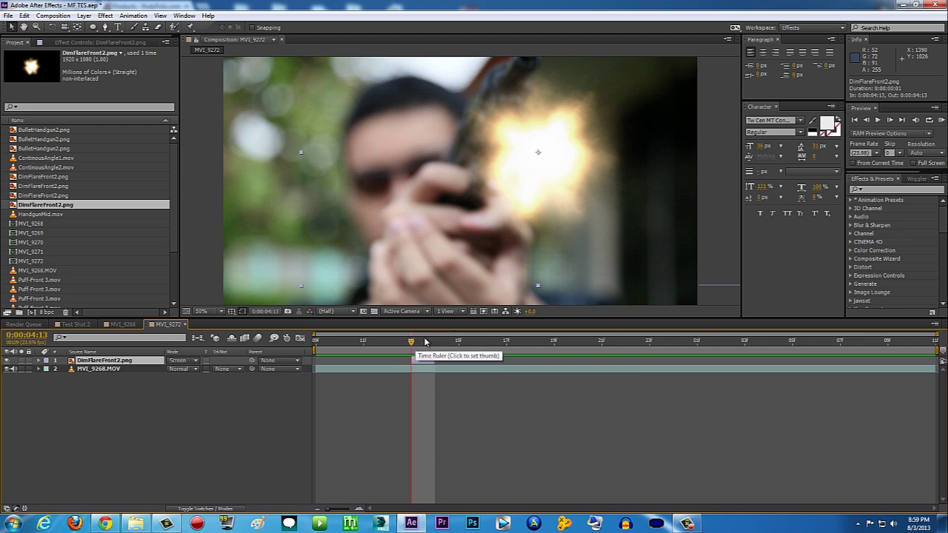
drag(405, 345, 412, 339)
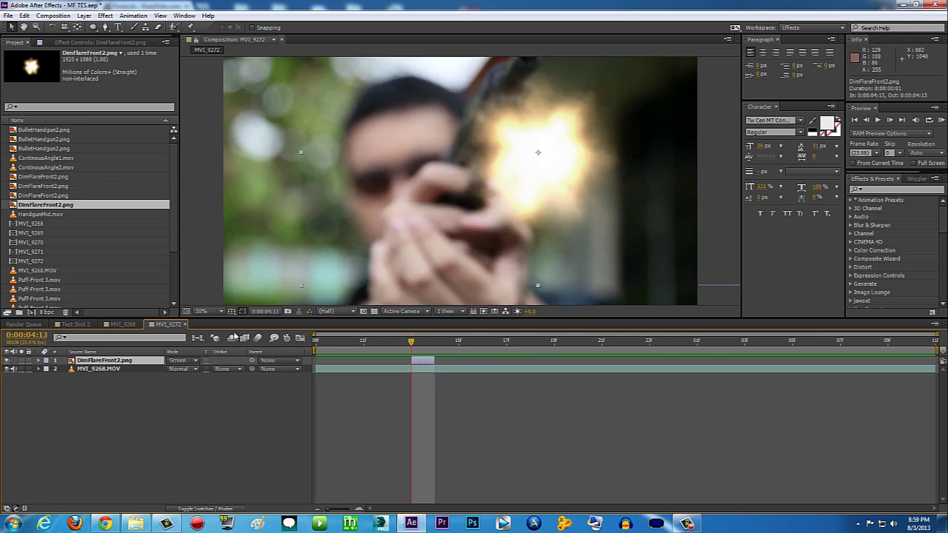
click(105, 15)
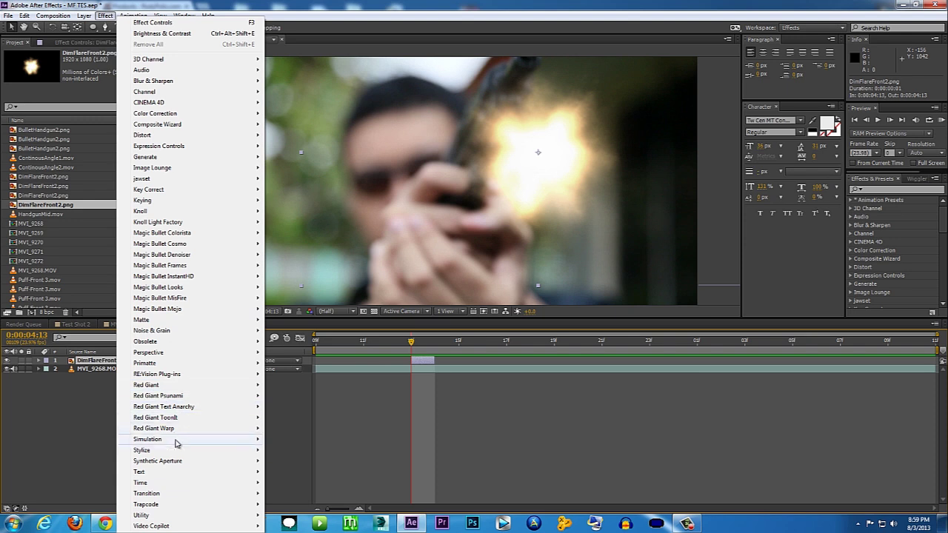
Try a Glow on the flare at about 42% threshold and 774 radius, then delete it
mouse_move(176, 451)
click(54, 363)
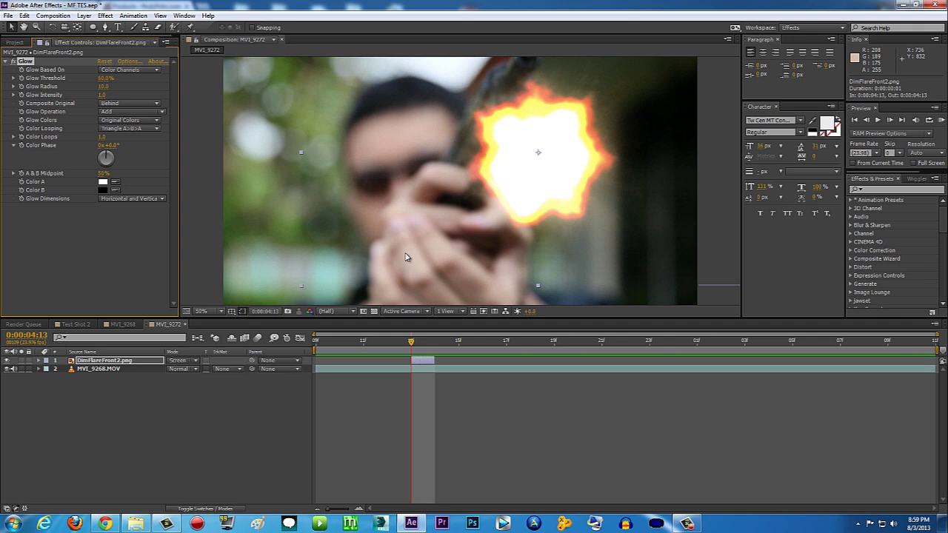
drag(104, 78, 155, 86)
drag(397, 92, 368, 94)
drag(428, 92, 444, 95)
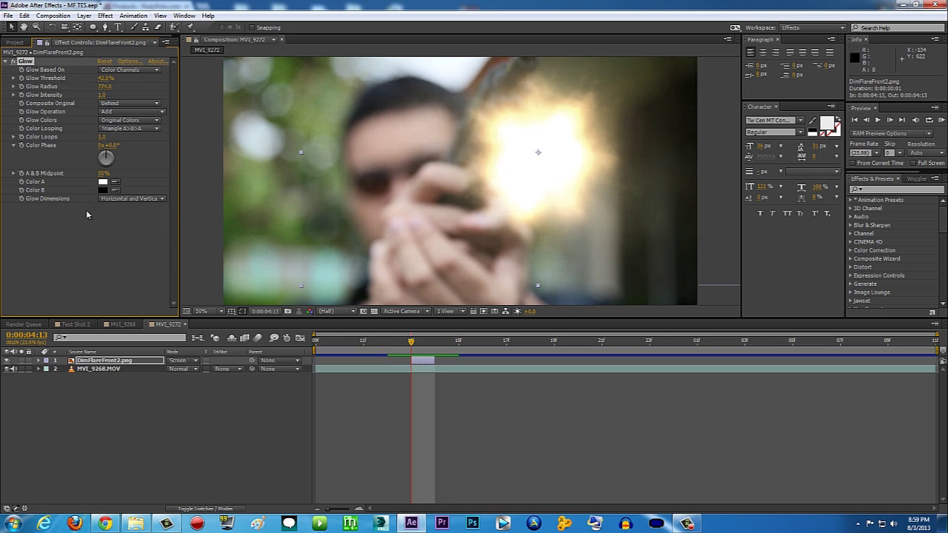
key(Delete)
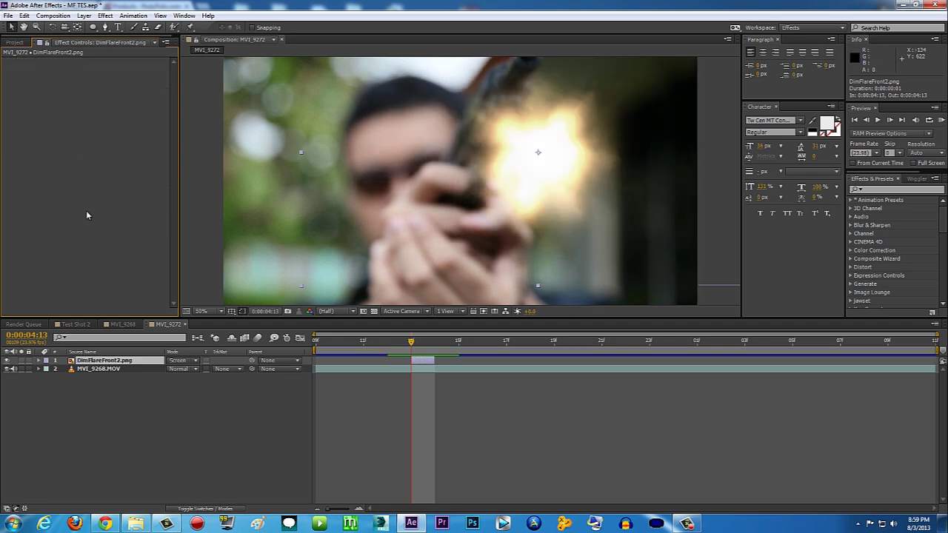
Duplicate the DimFlareFront2.png flare layer
click(130, 404)
click(113, 363)
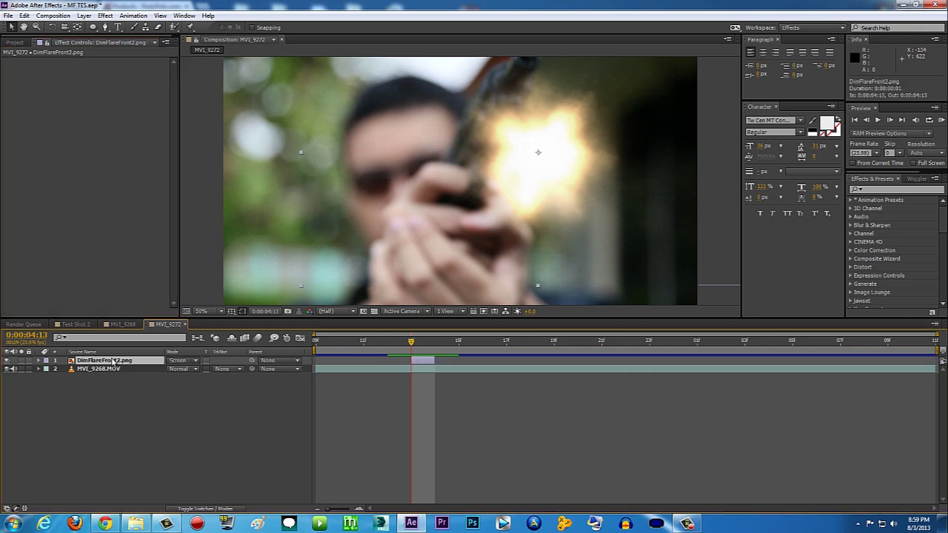
key(ctrl+d)
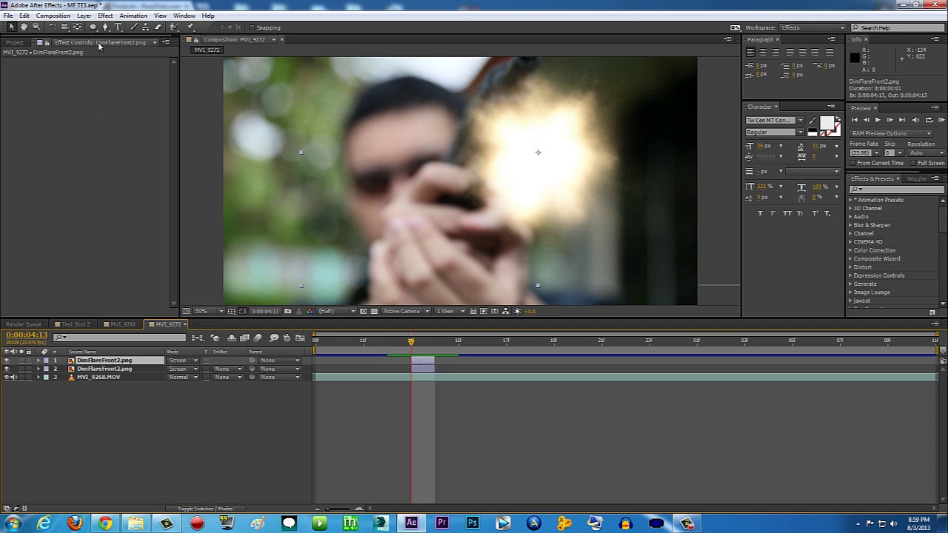
Give the flare copy a Gaussian Blur of about 425 blurriness and preview the shot
click(105, 15)
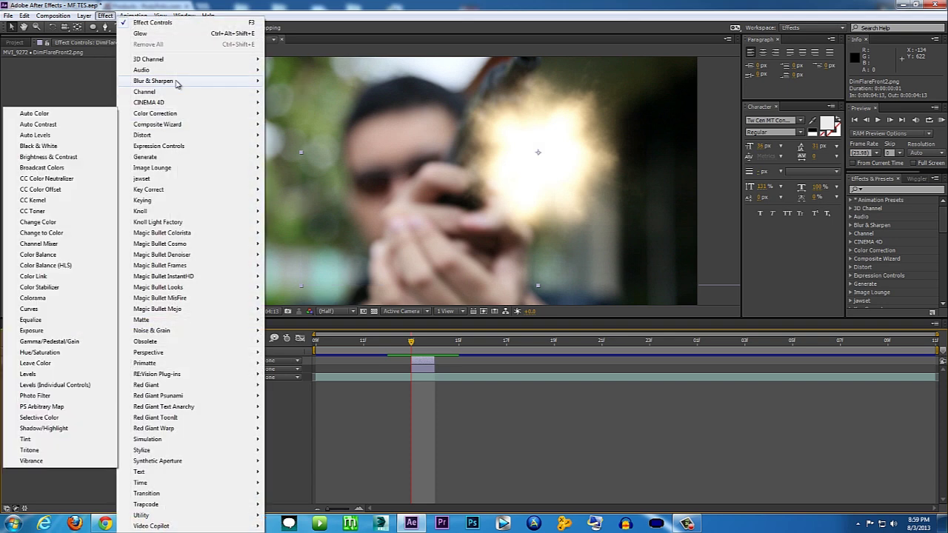
mouse_move(177, 83)
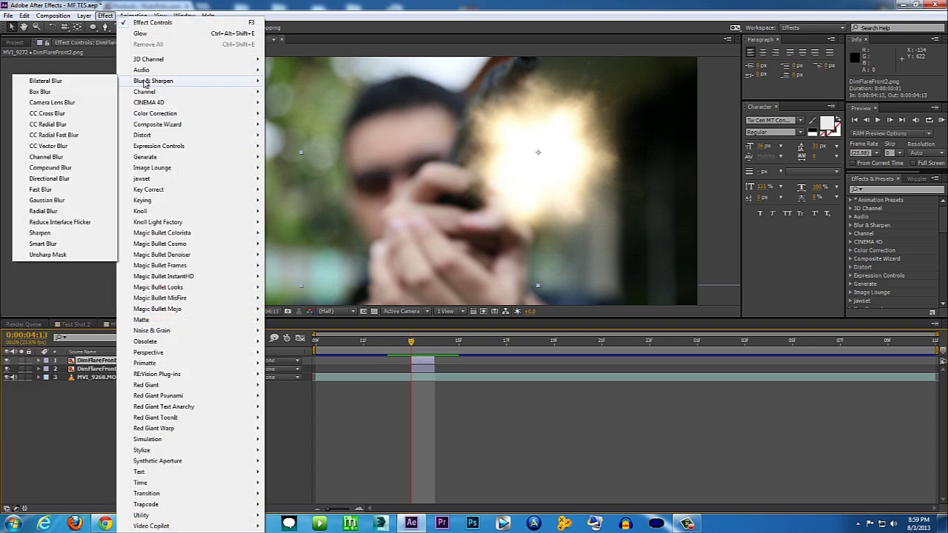
click(54, 200)
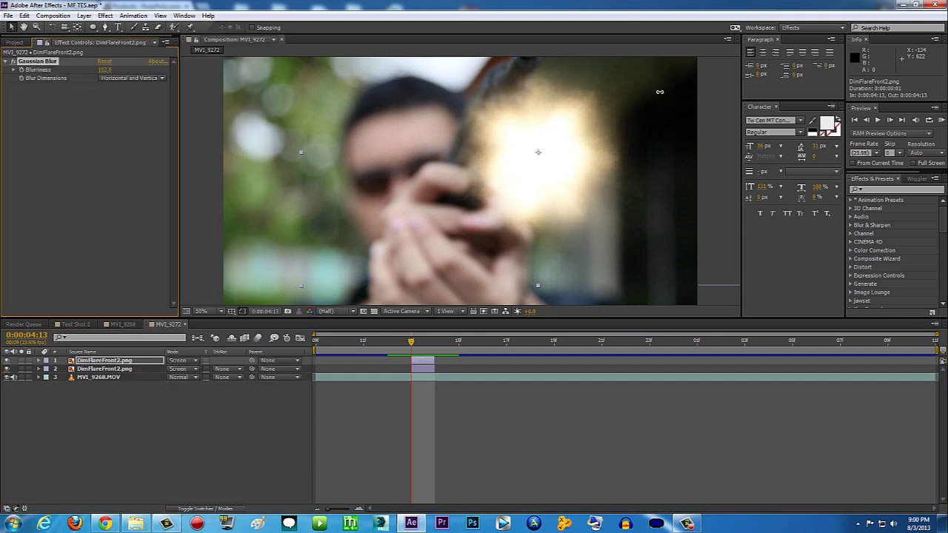
drag(105, 69, 112, 72)
drag(113, 69, 148, 68)
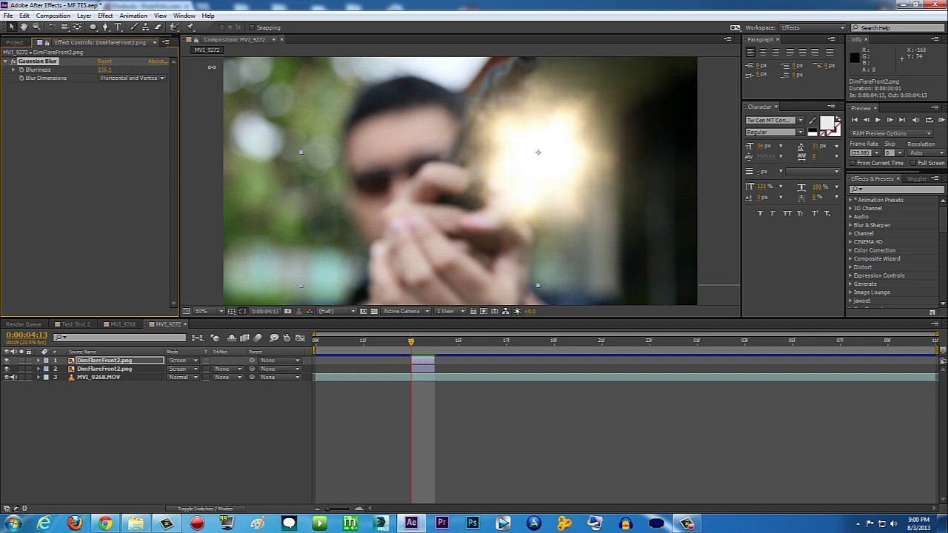
mouse_move(104, 70)
mouse_down()
mouse_move(78, 70)
mouse_move(93, 70)
mouse_up()
click(192, 90)
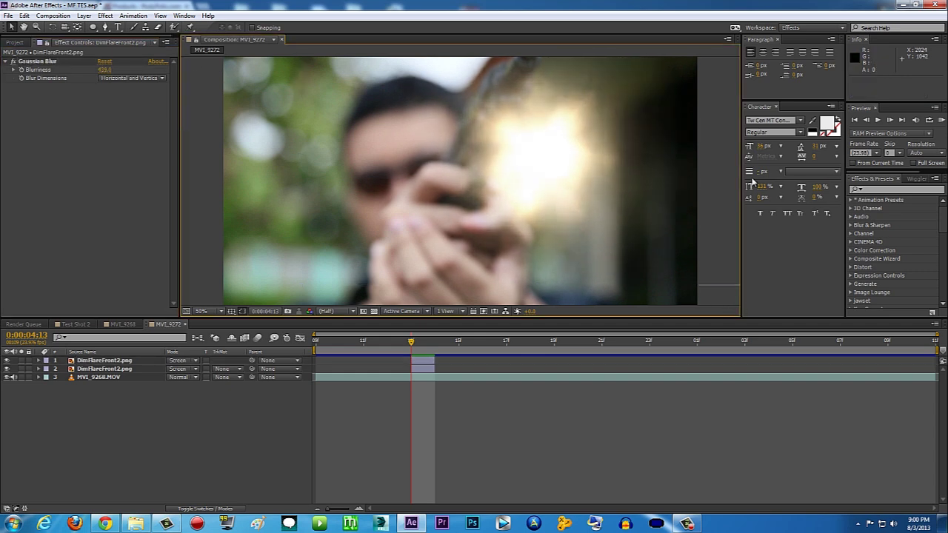
click(940, 121)
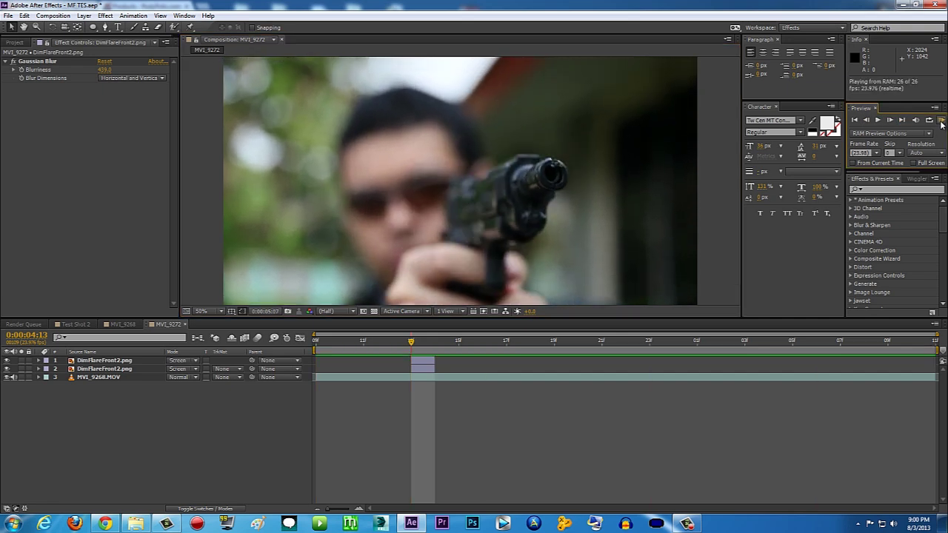
click(380, 357)
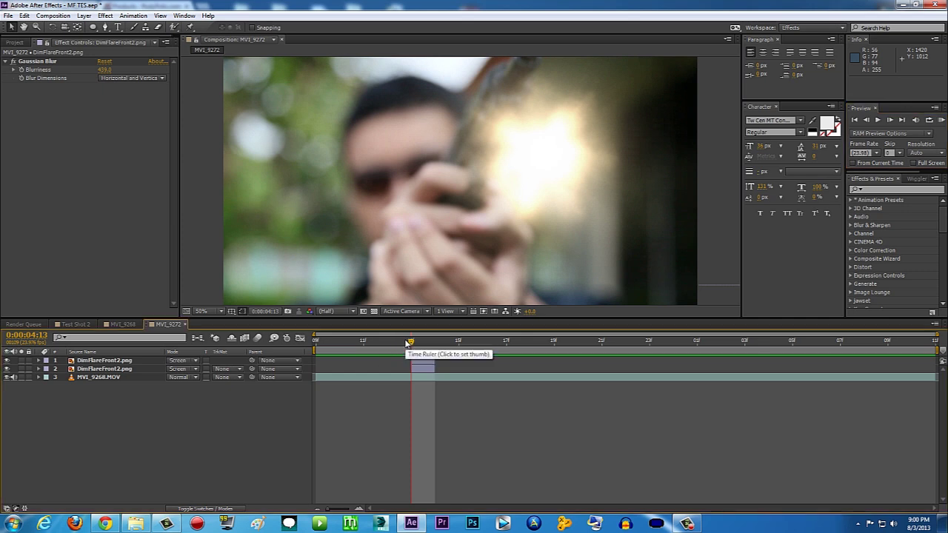
click(123, 325)
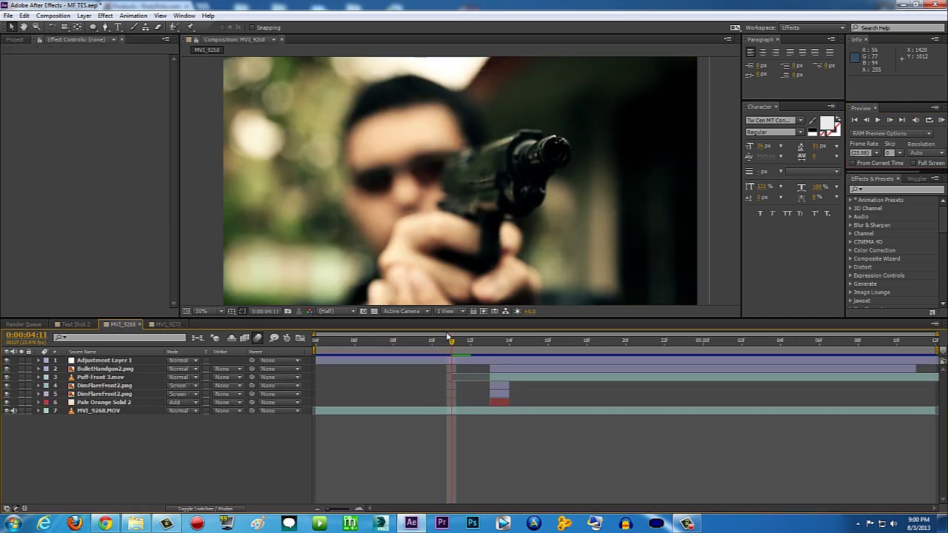
click(468, 342)
mouse_move(480, 344)
mouse_down()
mouse_move(491, 344)
mouse_move(471, 345)
mouse_move(491, 345)
mouse_up()
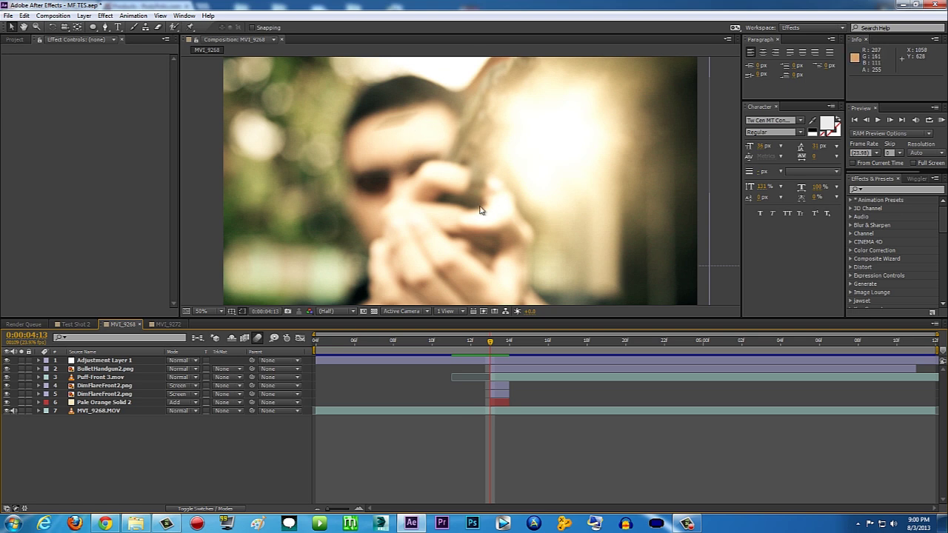
click(477, 345)
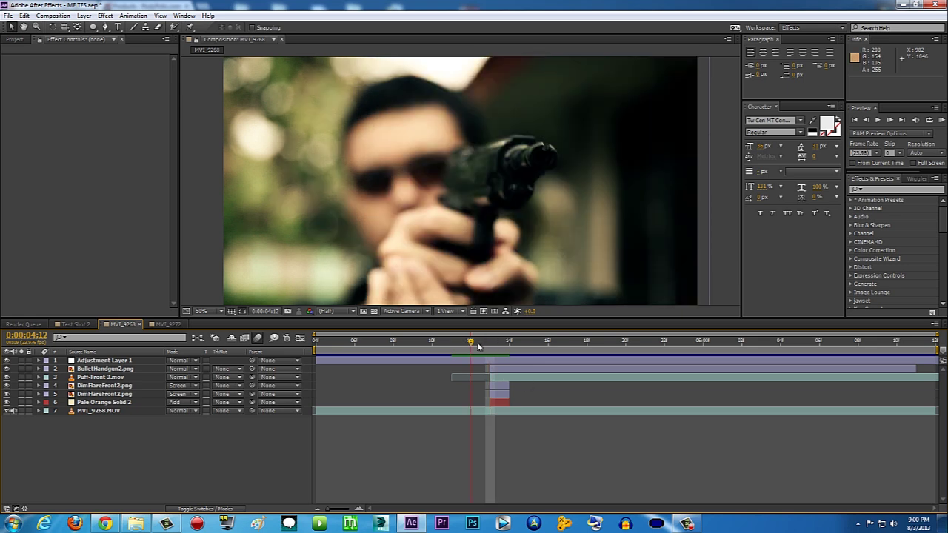
click(481, 346)
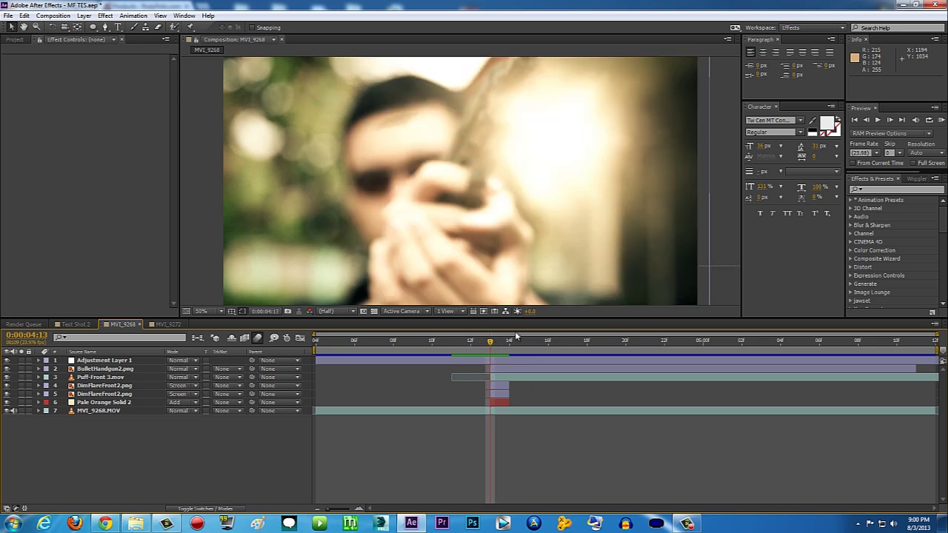
click(470, 345)
click(164, 324)
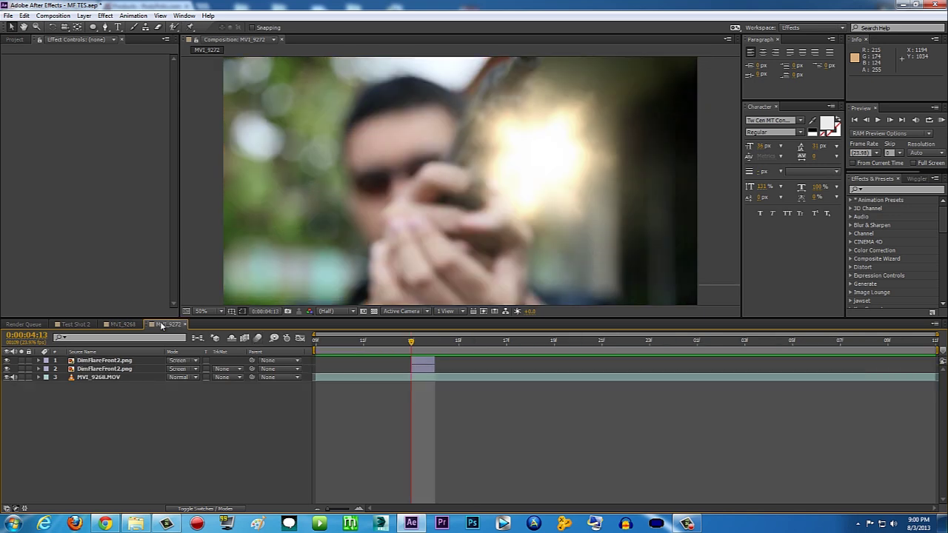
Create a new solid in a pale orange sampled from the muzzle flash
click(84, 16)
mouse_move(85, 27)
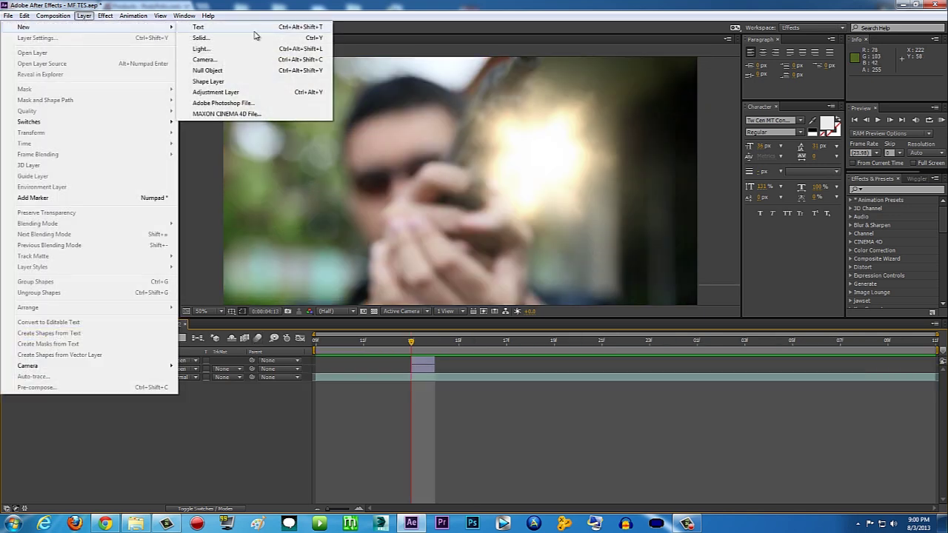
click(245, 42)
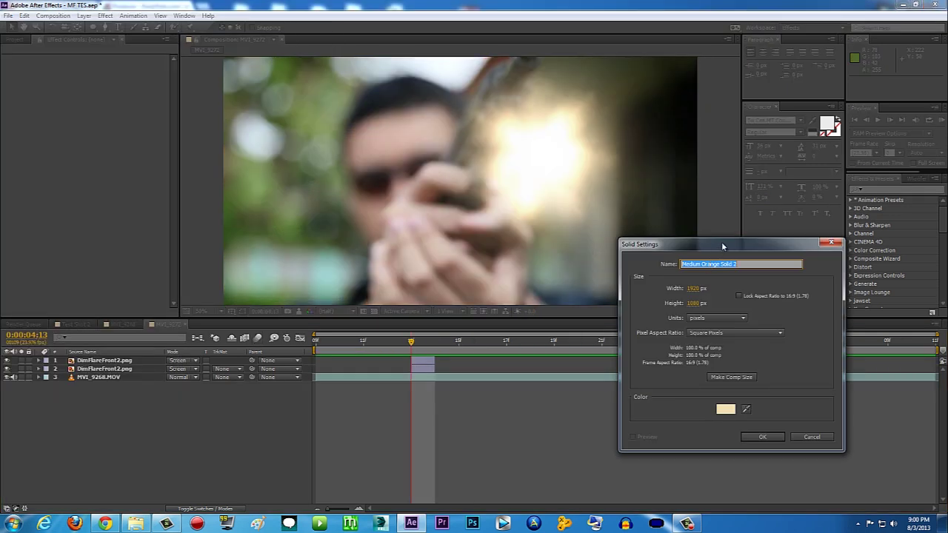
drag(719, 245, 725, 227)
click(753, 390)
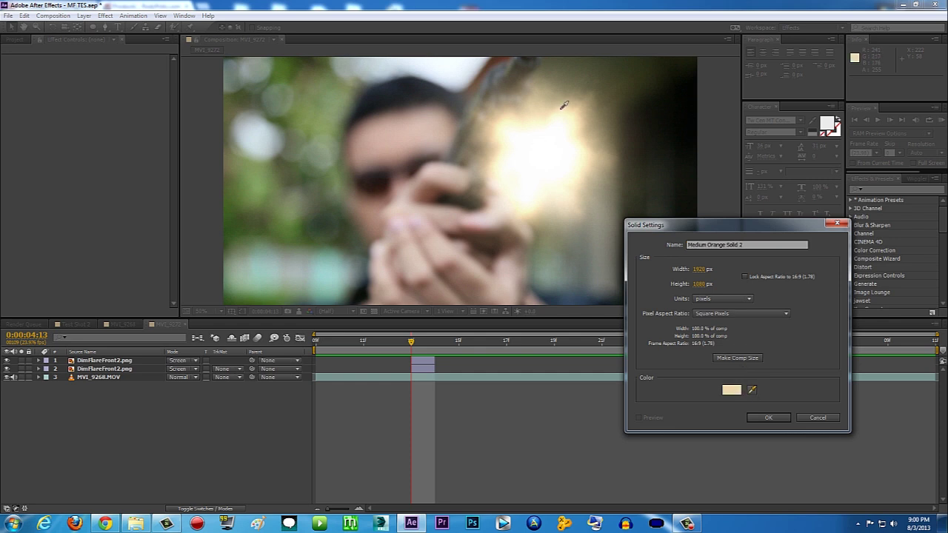
click(566, 107)
click(788, 419)
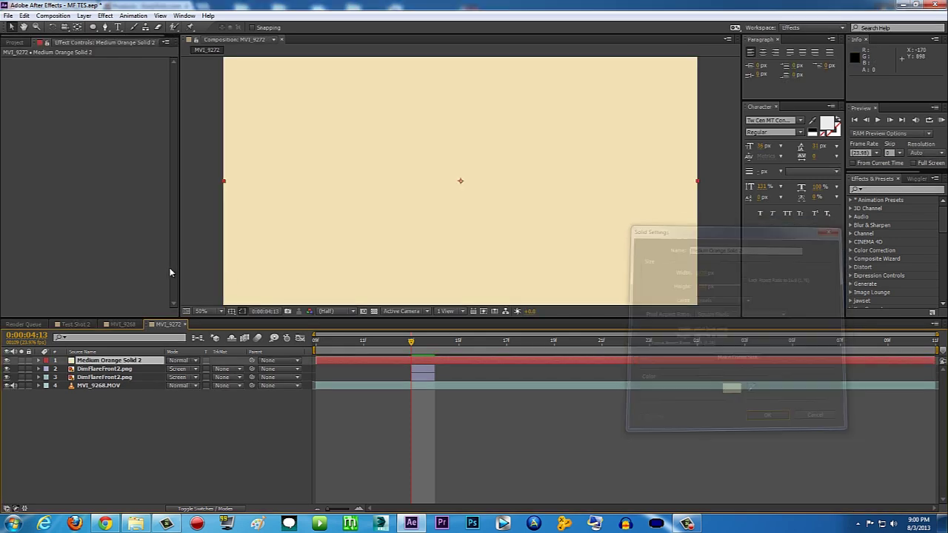
Draw a circular ellipse mask on the solid over the muzzle flash
click(92, 28)
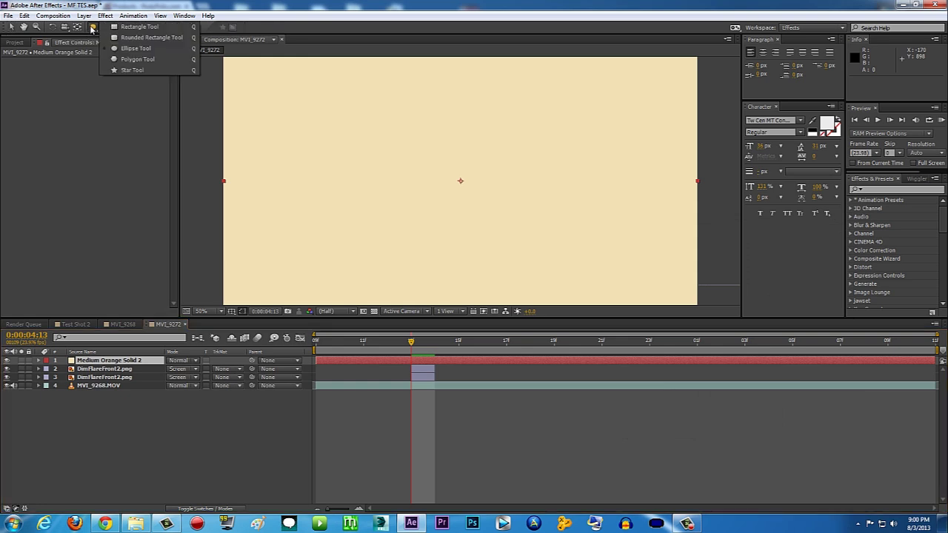
click(135, 49)
drag(397, 105, 563, 265)
key(v)
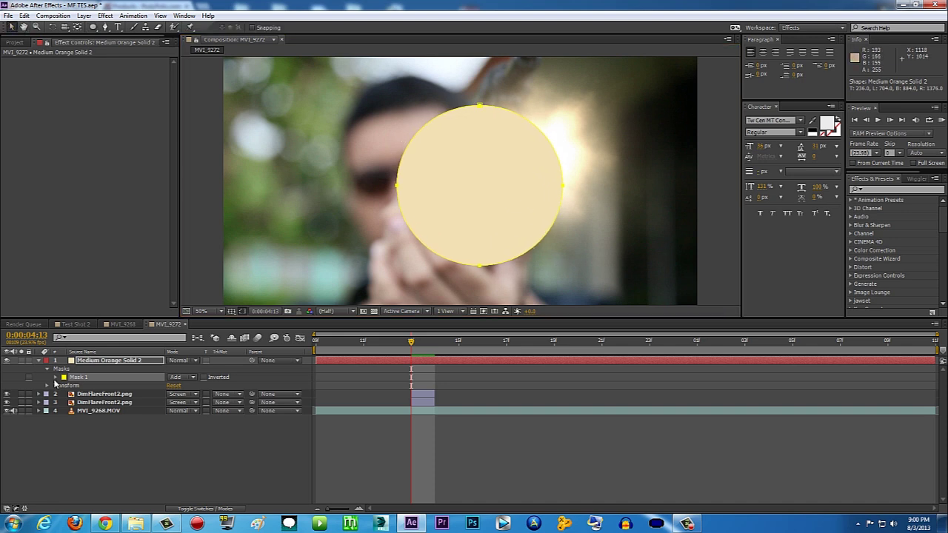
Feather Mask 1 by 834 px and enlarge it up and right over the flash glow
click(56, 377)
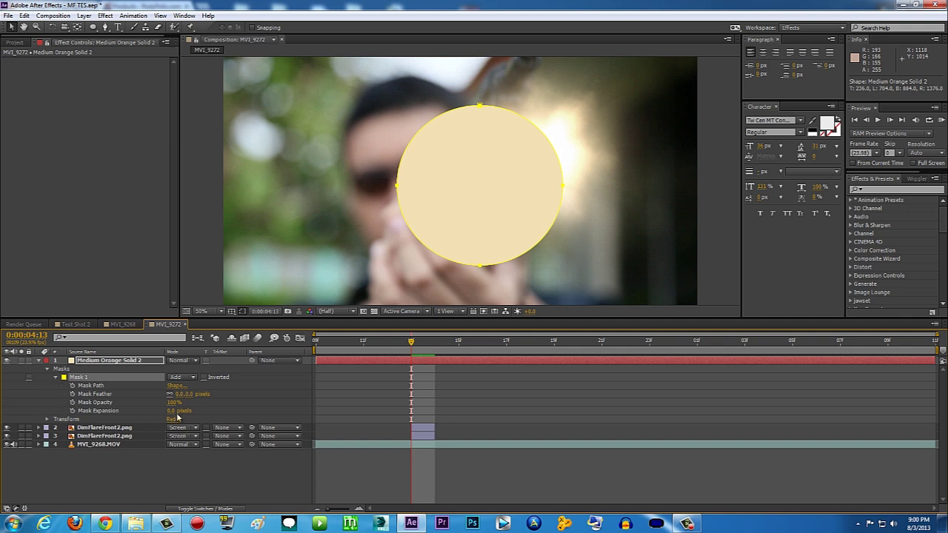
drag(189, 396, 562, 384)
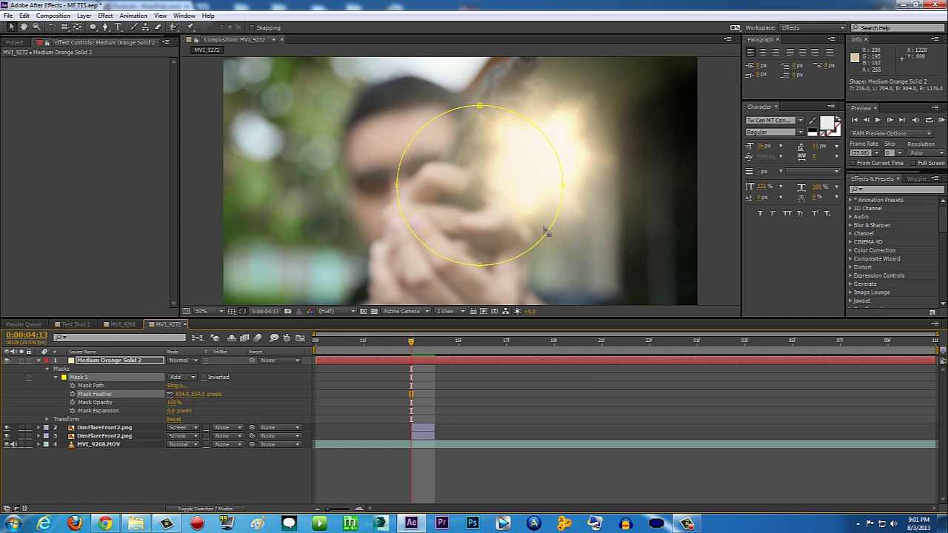
double_click(544, 239)
drag(477, 235, 533, 215)
drag(455, 244, 400, 292)
drag(511, 244, 540, 212)
key(Return)
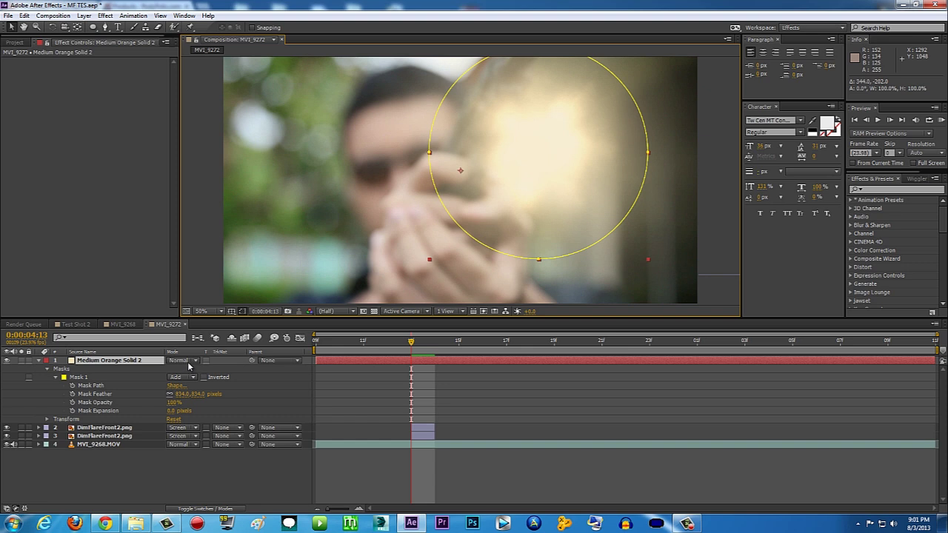
Set the orange solid to Add blending and lower Mask 1 opacity to about 71%
click(187, 362)
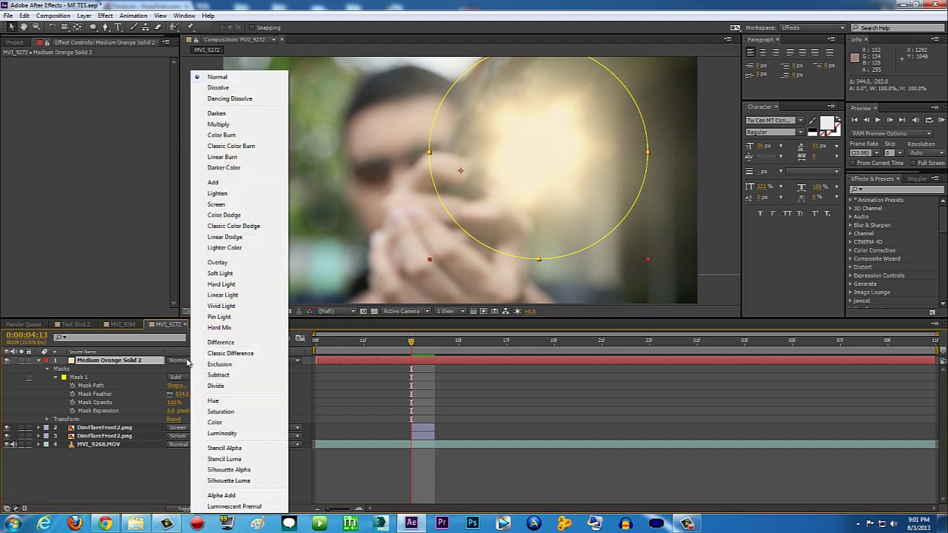
click(235, 183)
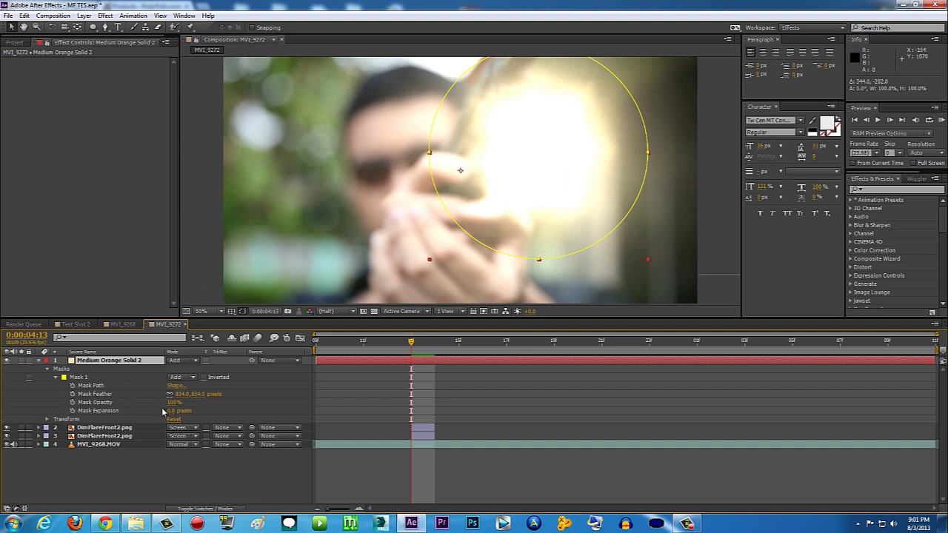
drag(172, 407, 139, 402)
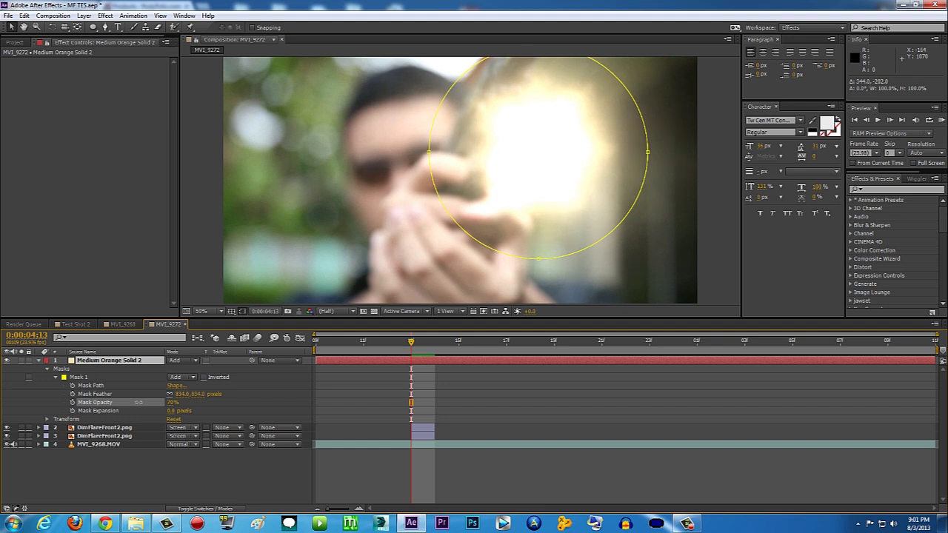
click(122, 405)
click(39, 361)
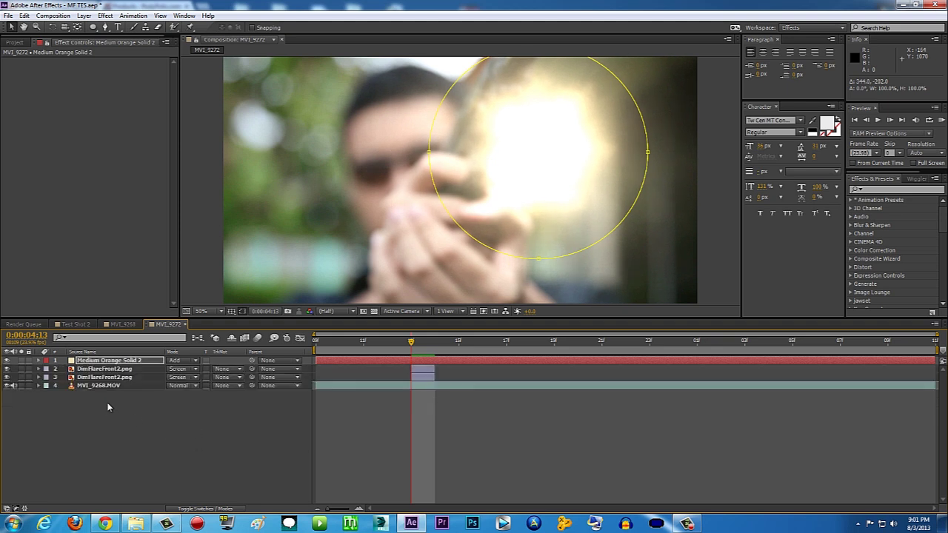
Move the orange solid below the flare layers and trim it around the 0:00:04:13 flash frame
drag(104, 361, 98, 379)
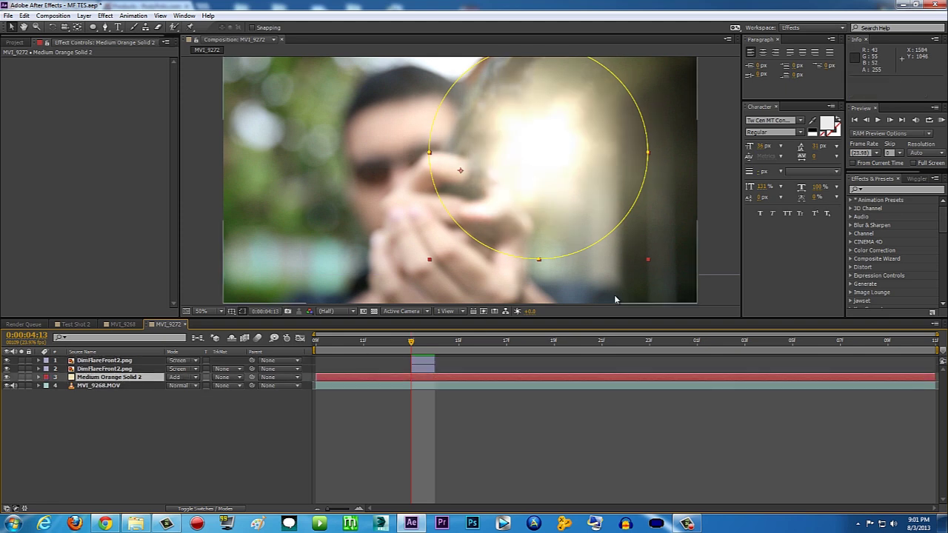
click(712, 288)
click(423, 377)
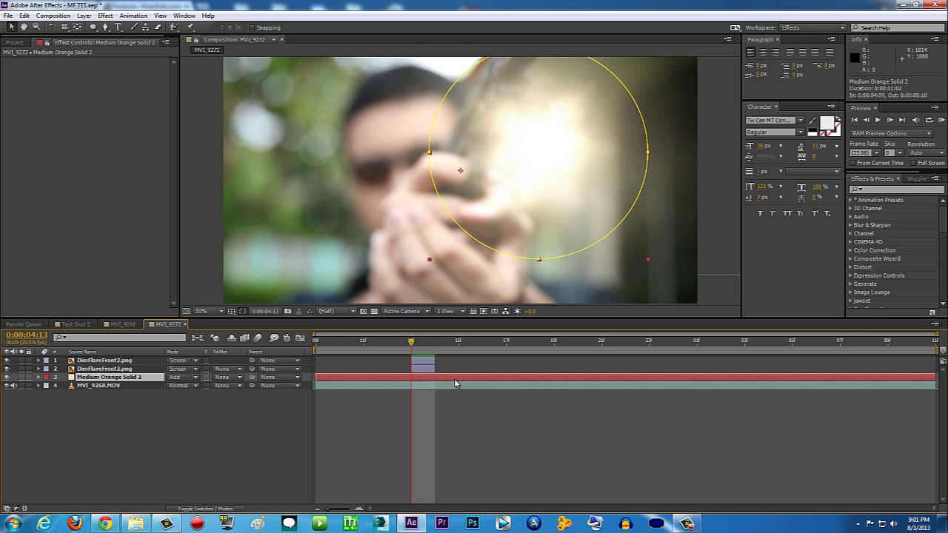
key(alt+bracketleft)
key(alt+bracketright)
drag(435, 378, 408, 376)
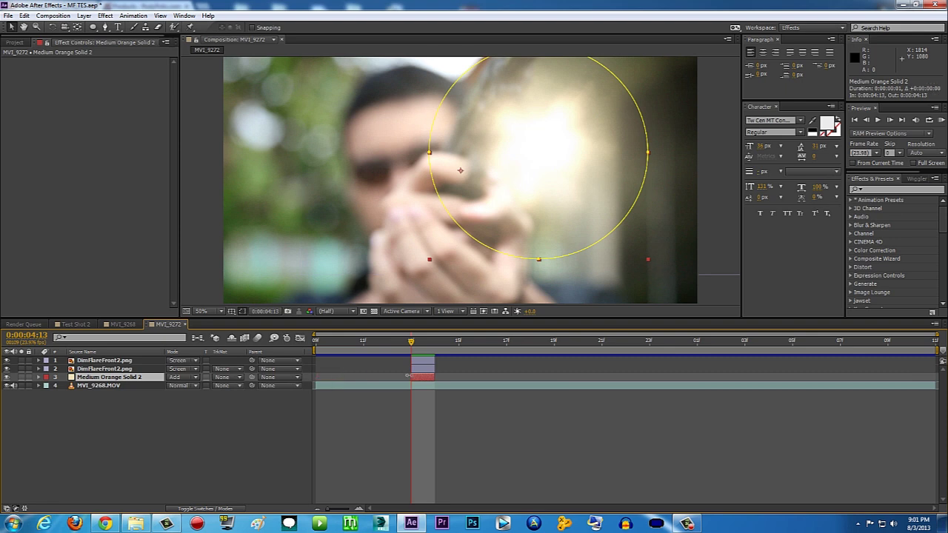
Preview the shot's new glow, stopping back on the flash frame
click(729, 284)
click(941, 120)
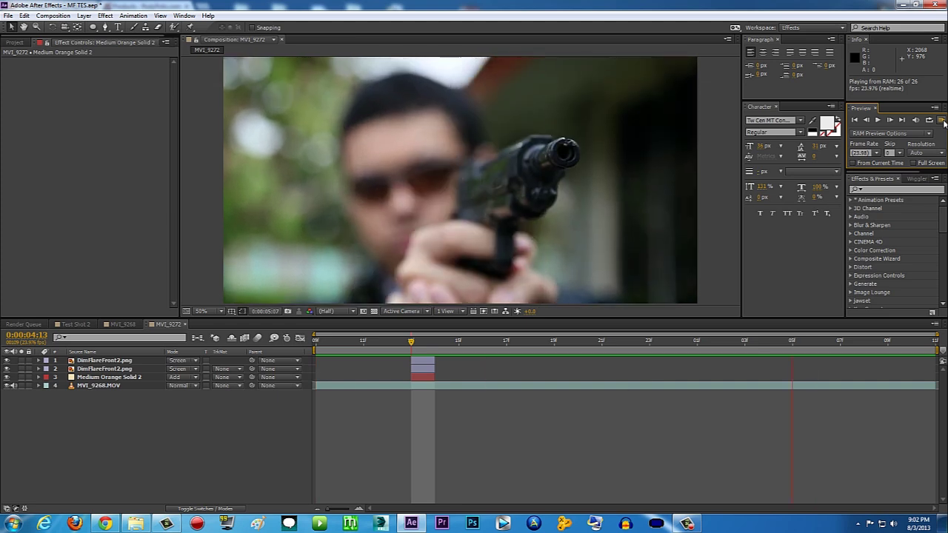
click(416, 350)
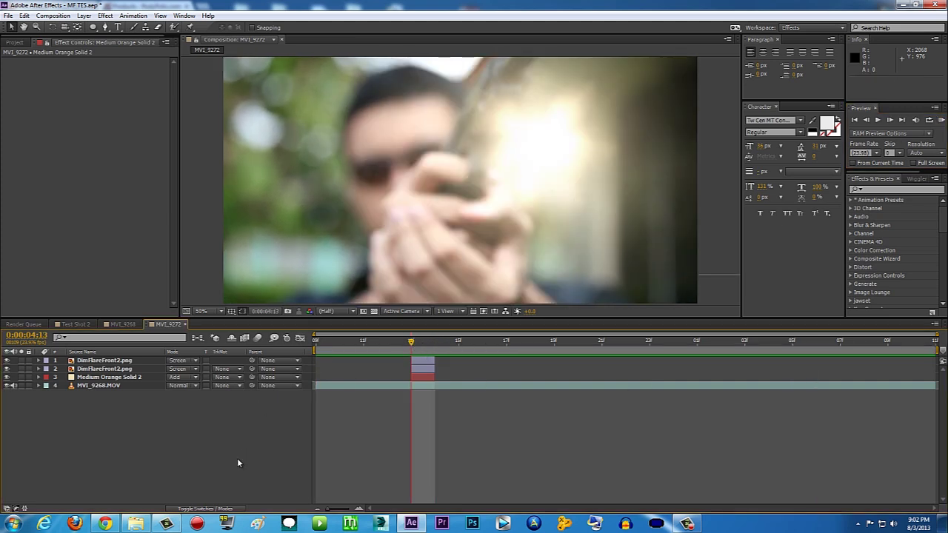
Browse to Shootout Stock Pack > Main Files > Smoke Puffs > New Smoke Puffs and select Puff-Front 3
click(135, 524)
drag(568, 121, 518, 127)
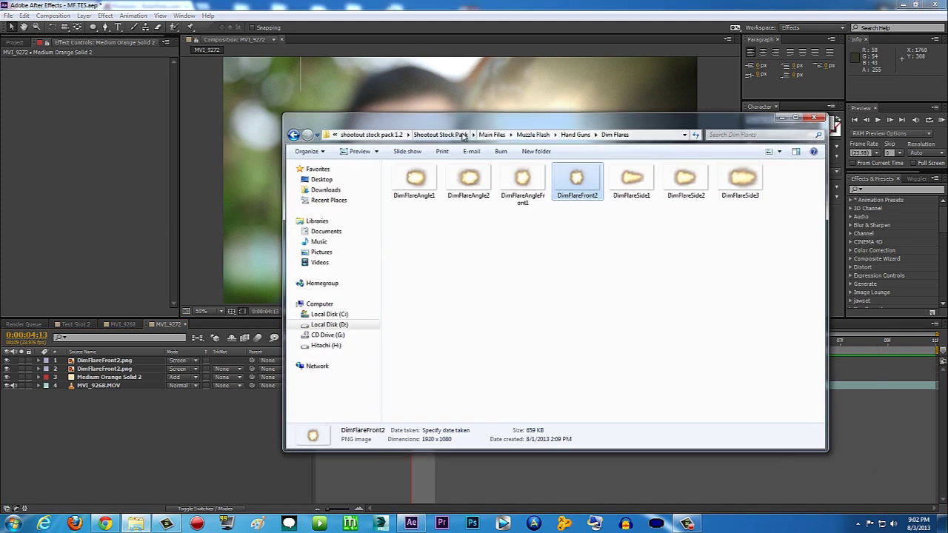
click(440, 134)
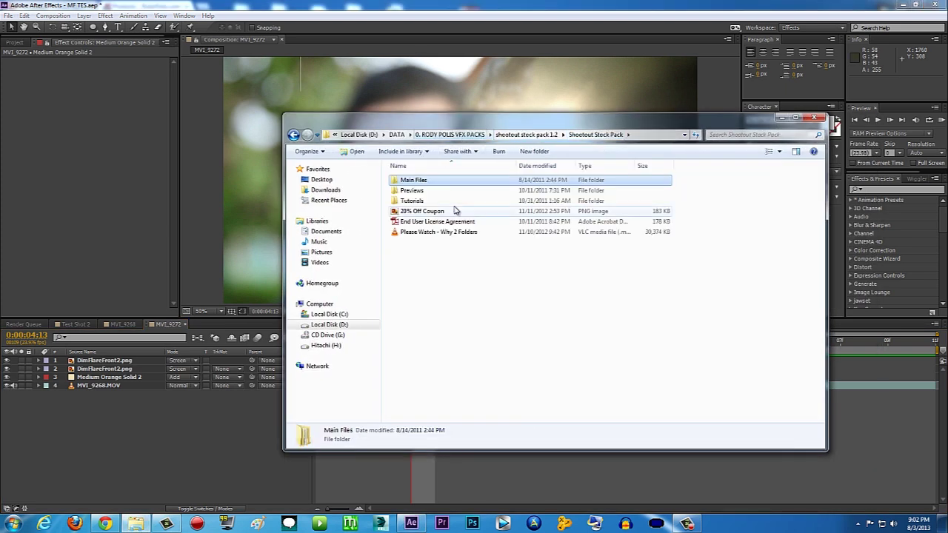
double_click(414, 182)
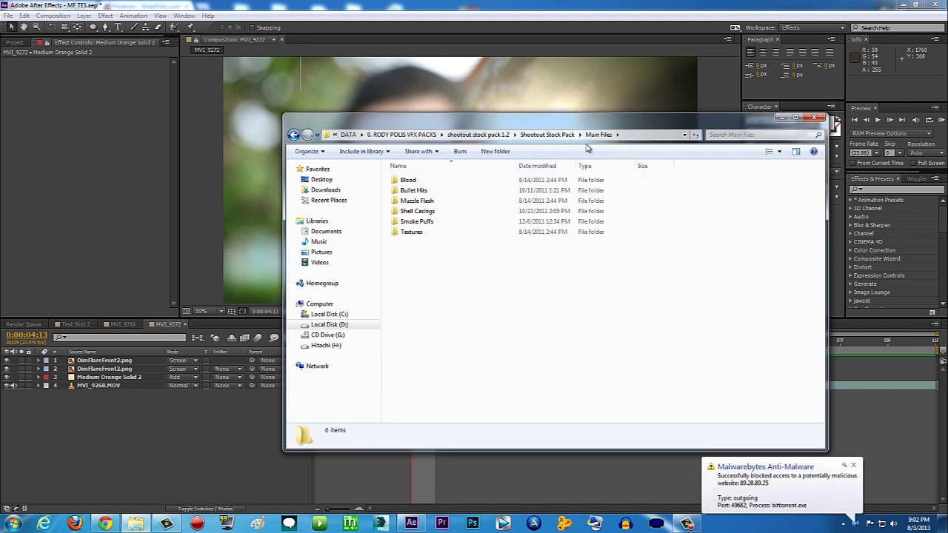
double_click(417, 222)
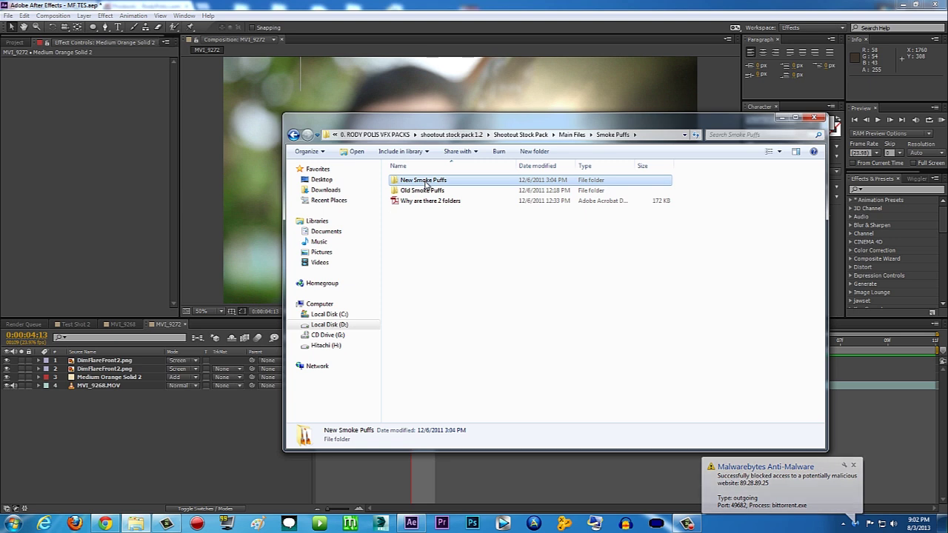
double_click(425, 184)
click(521, 206)
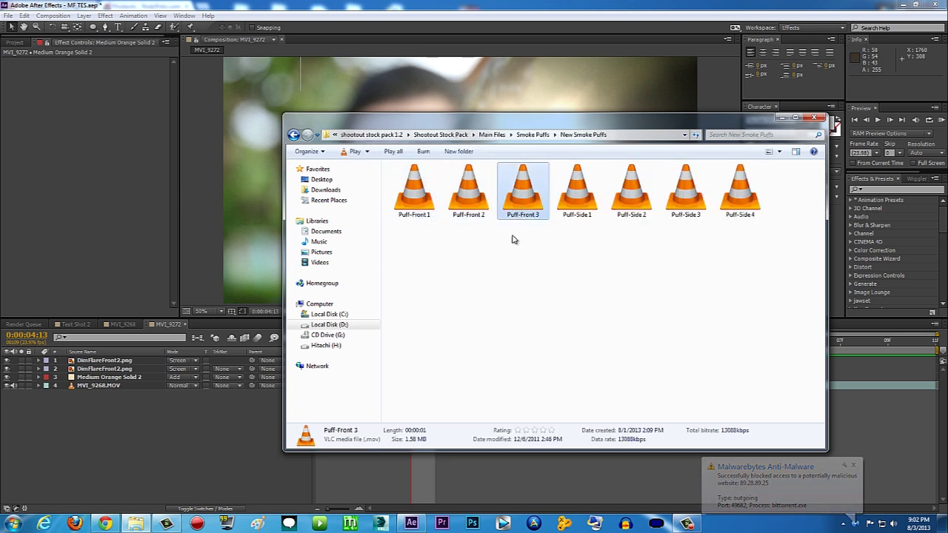
click(12, 43)
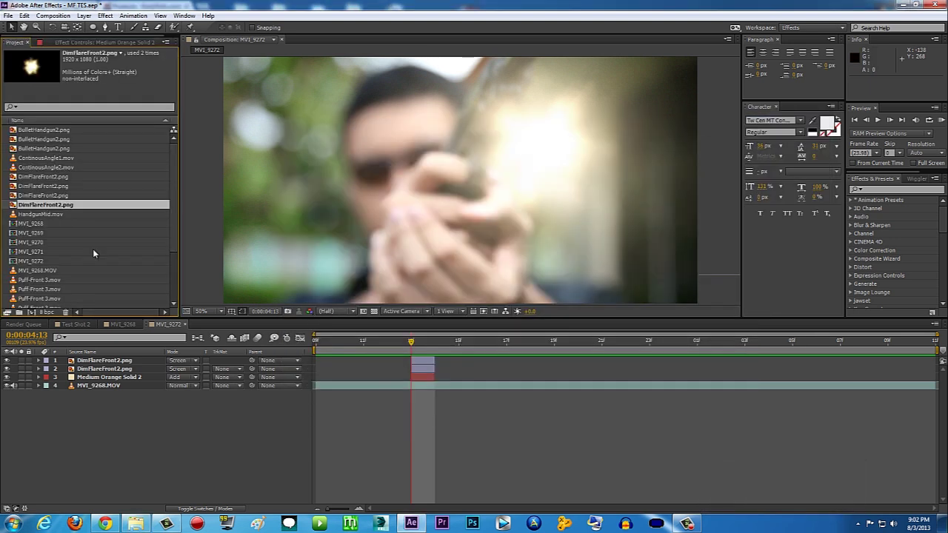
Import Puff-Front 3.mov into the project and add it to the MVI_9272 comp
click(136, 524)
drag(523, 192, 96, 232)
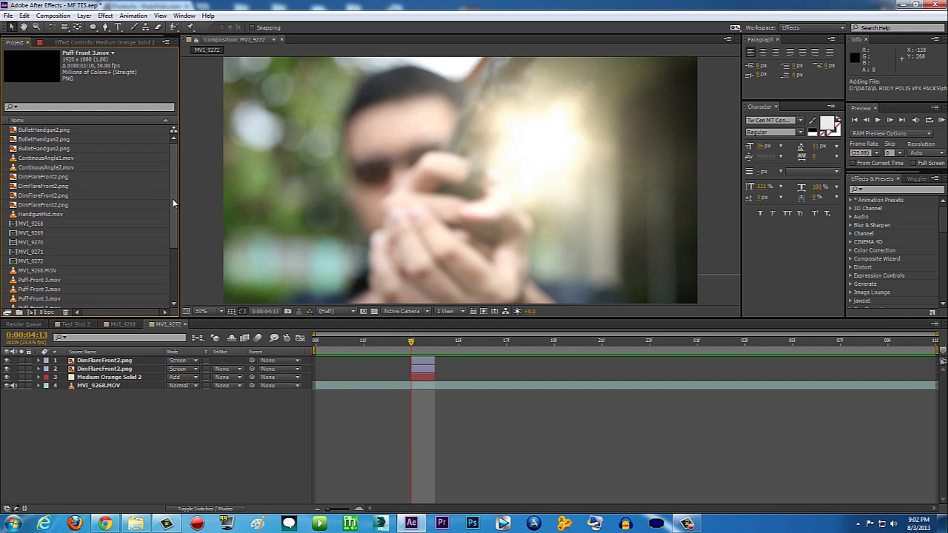
drag(34, 246, 460, 187)
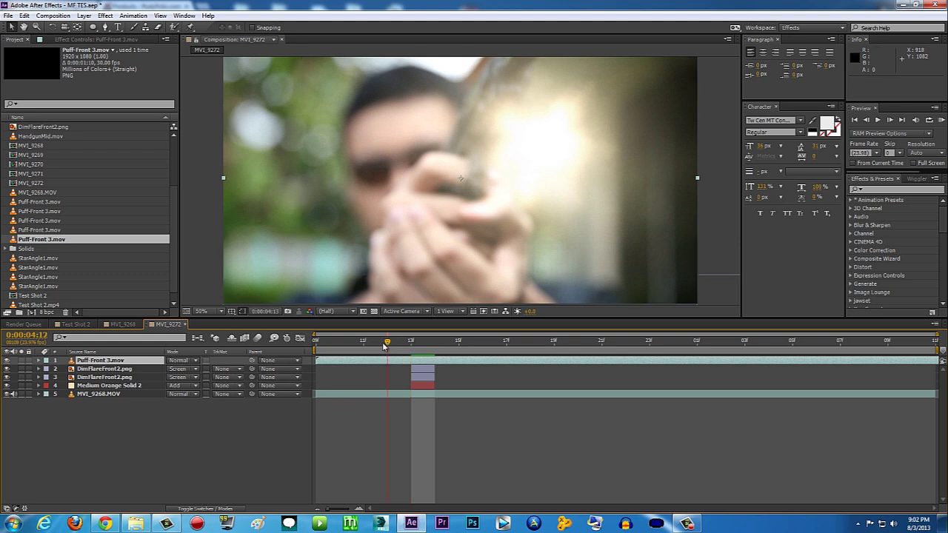
Slide the smoke layer so it starts just before the 0:00:04:13 flash frame
drag(384, 345, 334, 347)
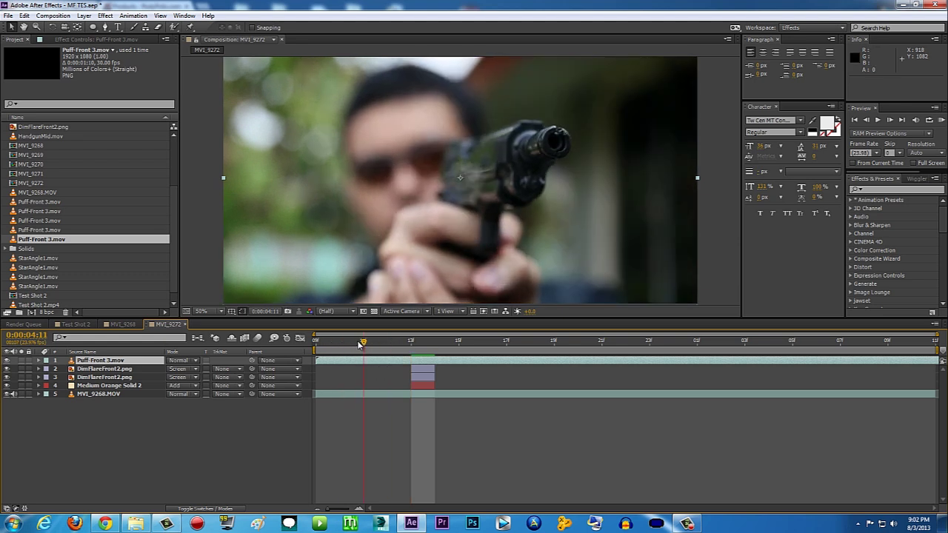
click(355, 343)
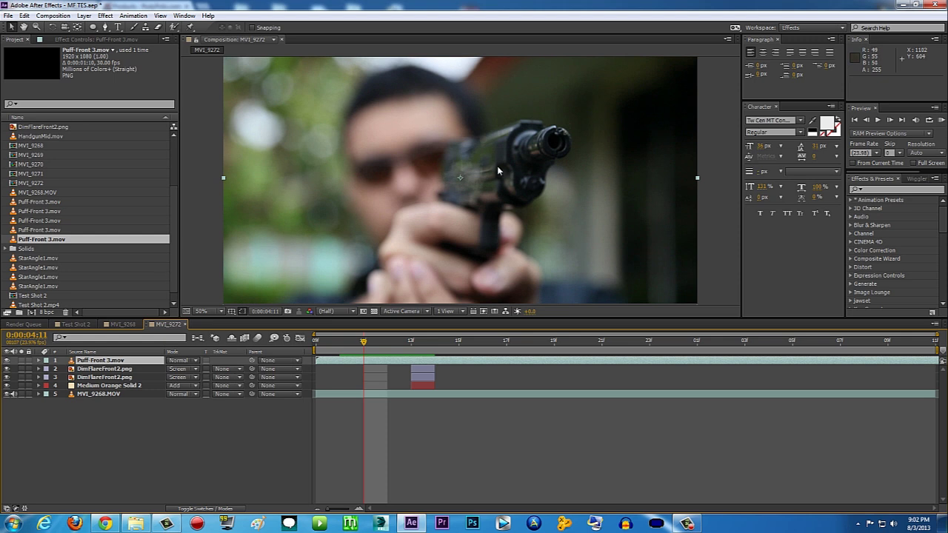
drag(317, 360, 428, 360)
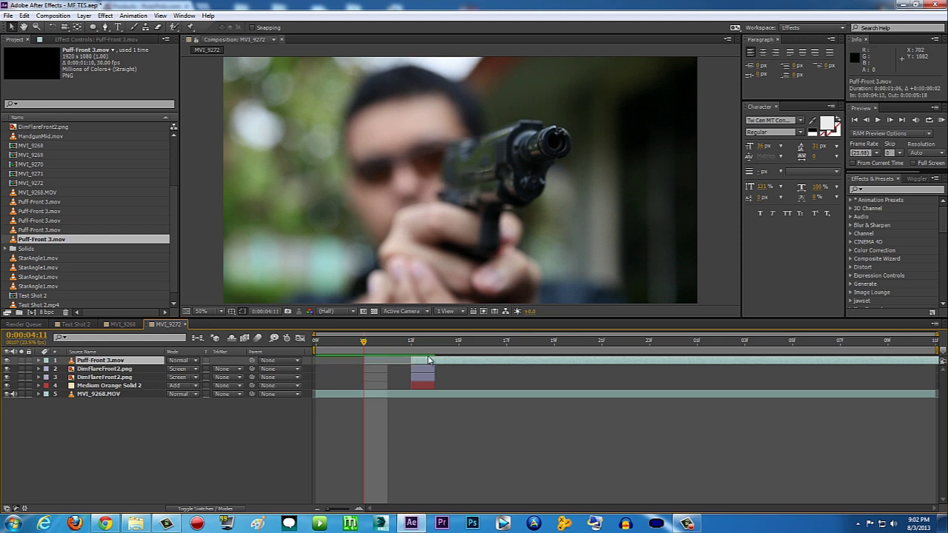
click(412, 345)
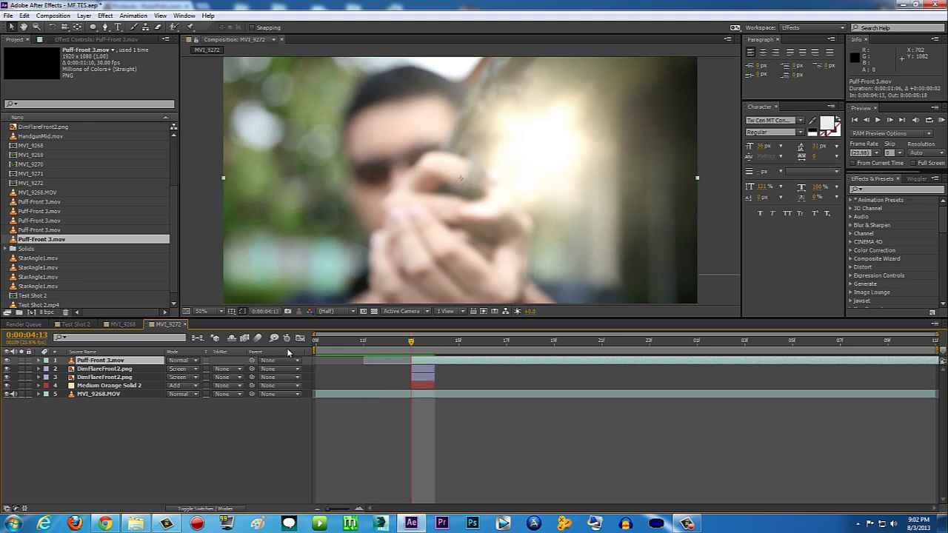
click(40, 361)
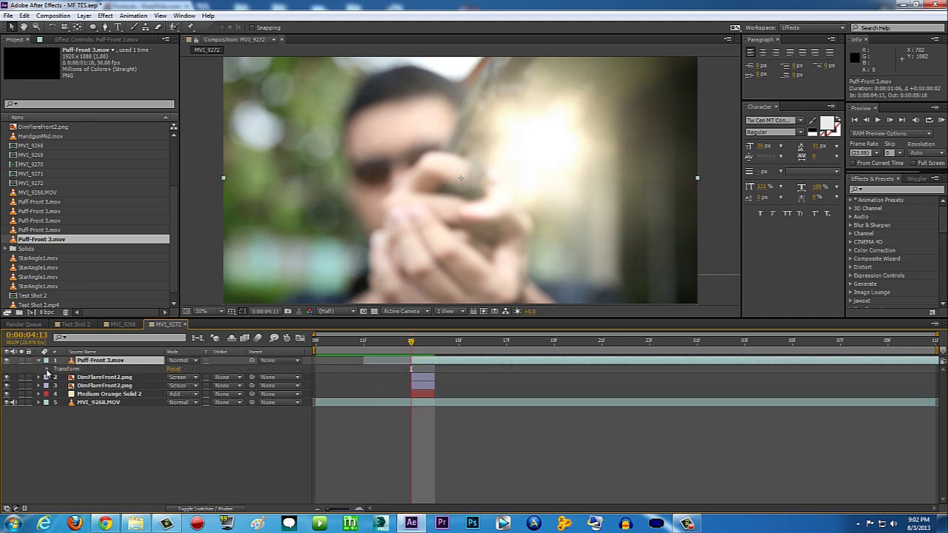
Scale the Puff-Front 3 smoke to about 520% and move it up and right over the muzzle
click(47, 369)
drag(194, 394, 404, 392)
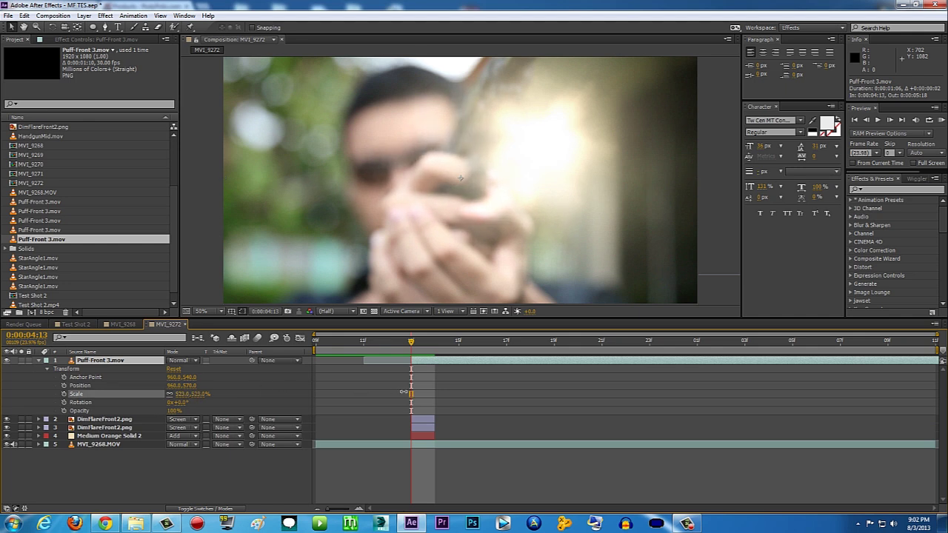
drag(510, 200, 594, 178)
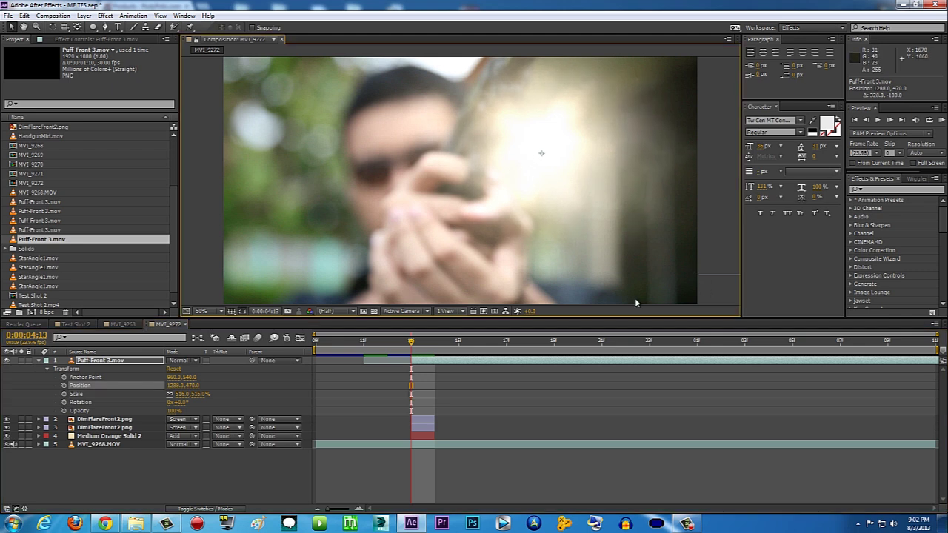
click(40, 361)
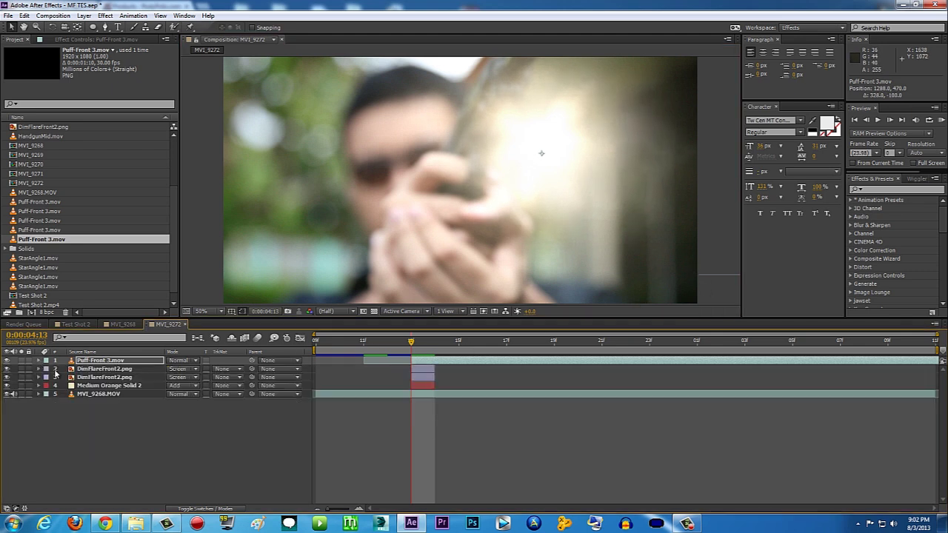
Preview the shot with the enlarged smoke puff
click(104, 430)
click(940, 120)
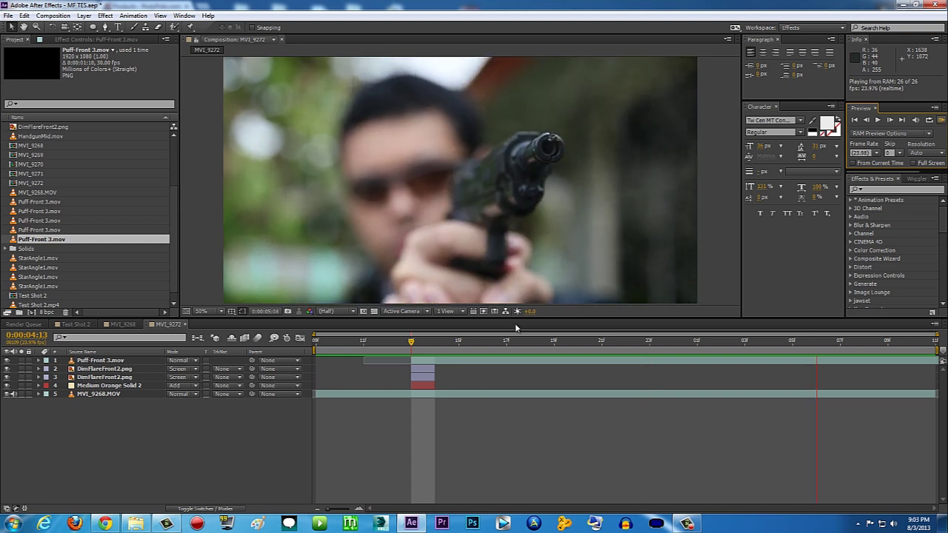
click(405, 345)
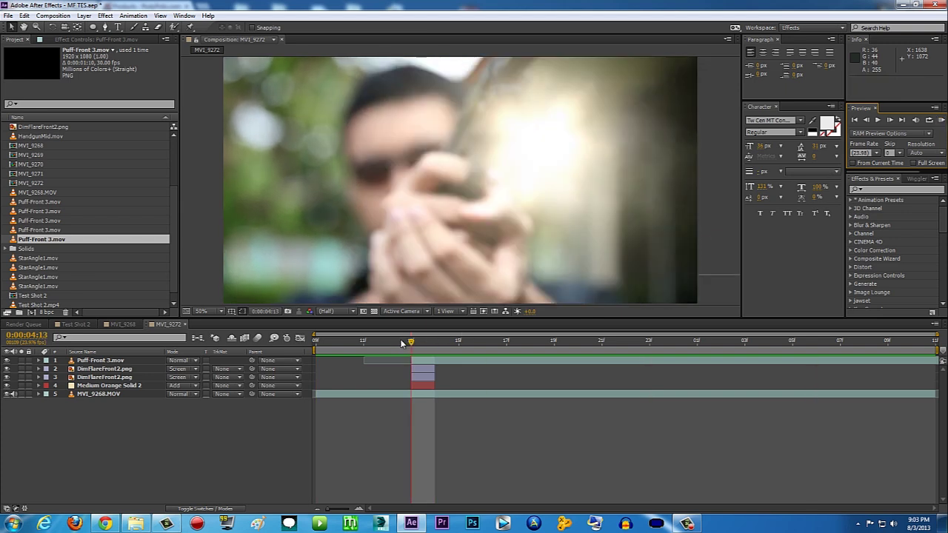
Go to Main Files > Shell Casings > Textures and drag BulletHandgun2 into the After Effects project
click(135, 524)
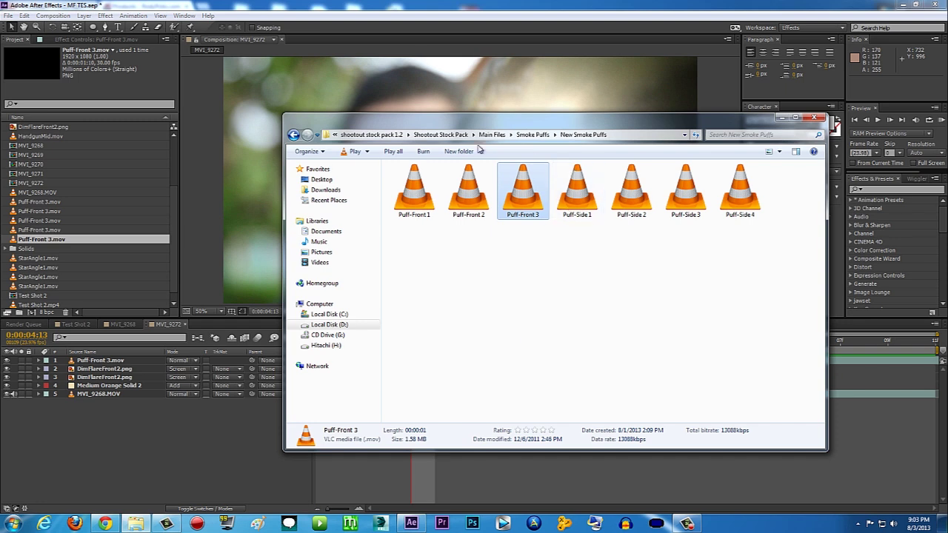
click(439, 134)
double_click(421, 181)
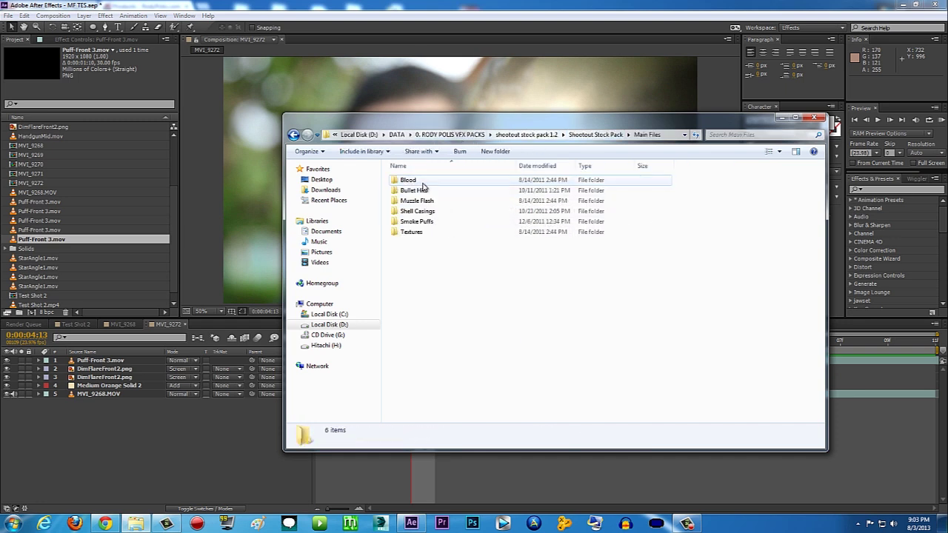
double_click(437, 214)
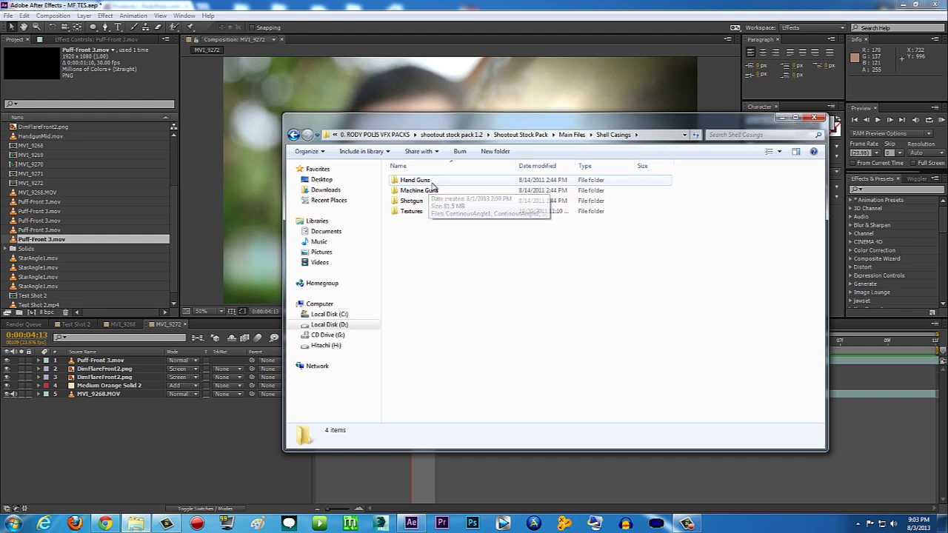
double_click(434, 181)
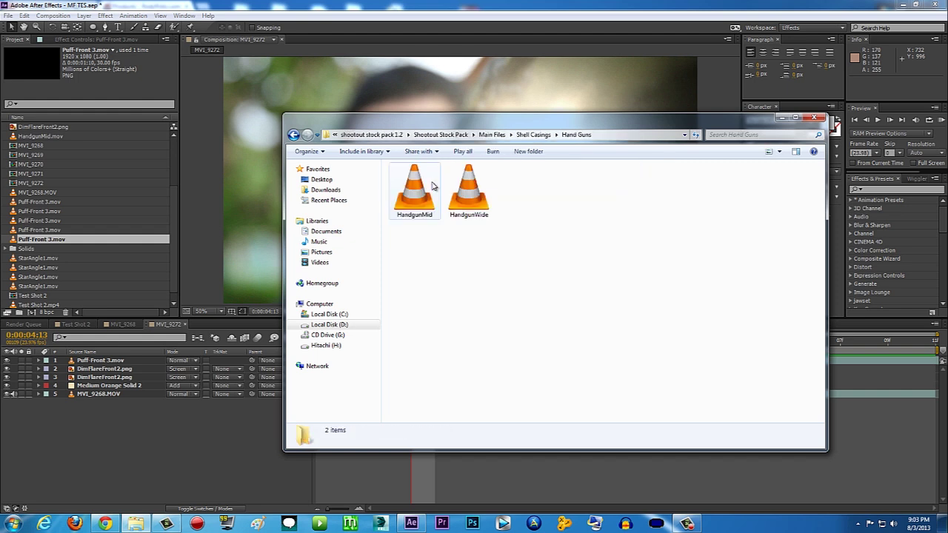
click(533, 137)
double_click(423, 214)
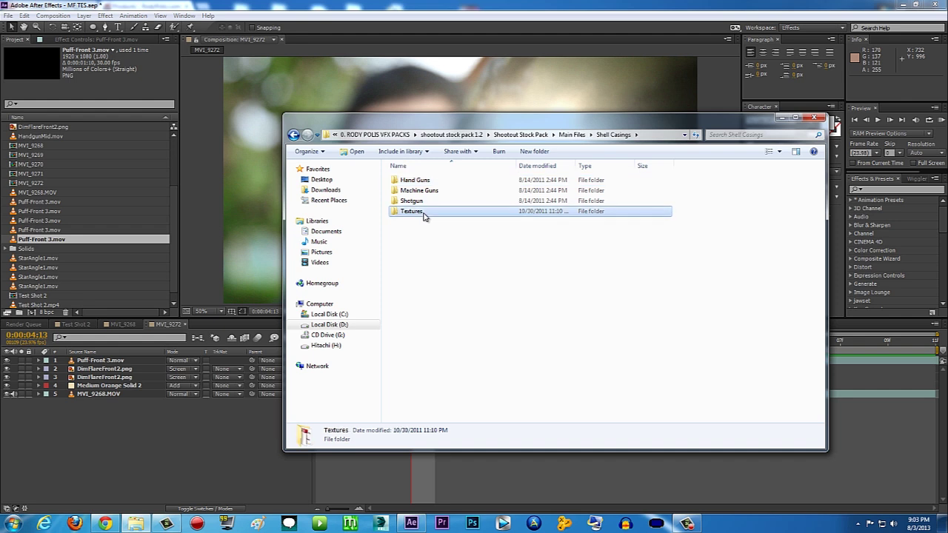
drag(472, 191, 142, 201)
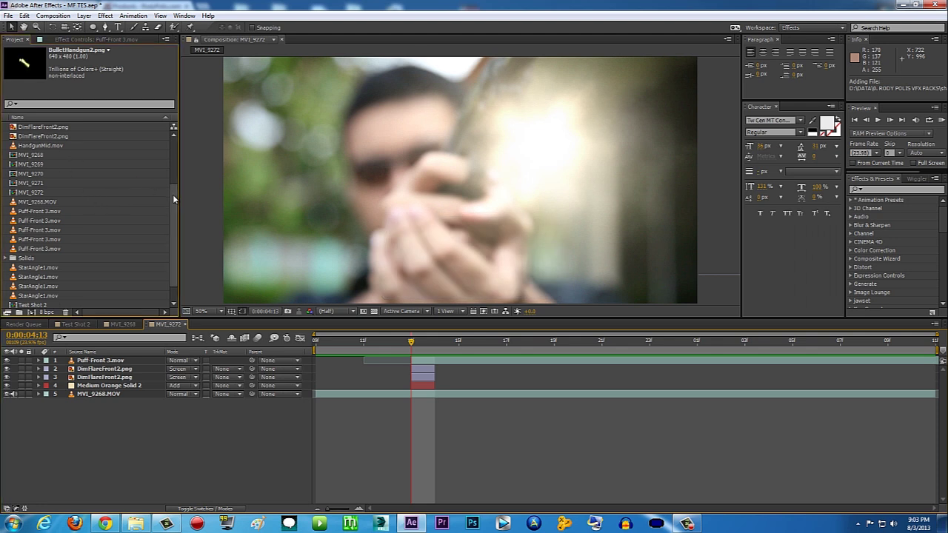
Add BulletHandgun2.png to MVI_9272, flipped and shrunk above the gun, starting at 0:00:04:13
scroll(89, 193, up, 3)
drag(49, 158, 465, 163)
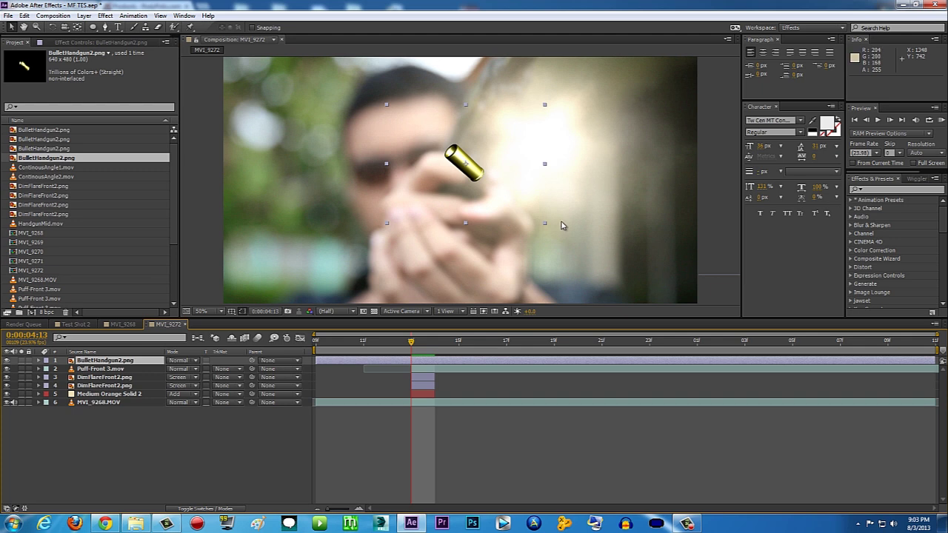
drag(545, 227, 402, 214)
drag(480, 179, 473, 134)
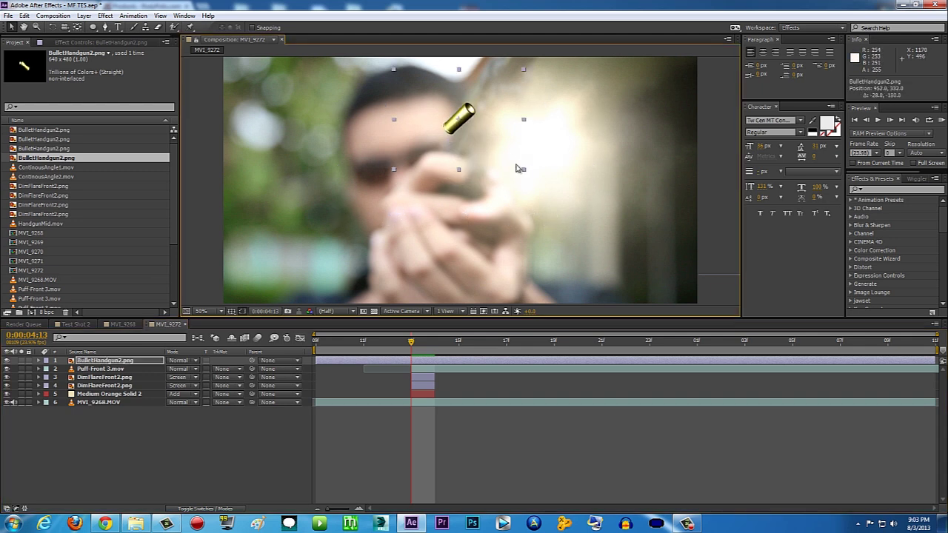
drag(523, 172, 482, 147)
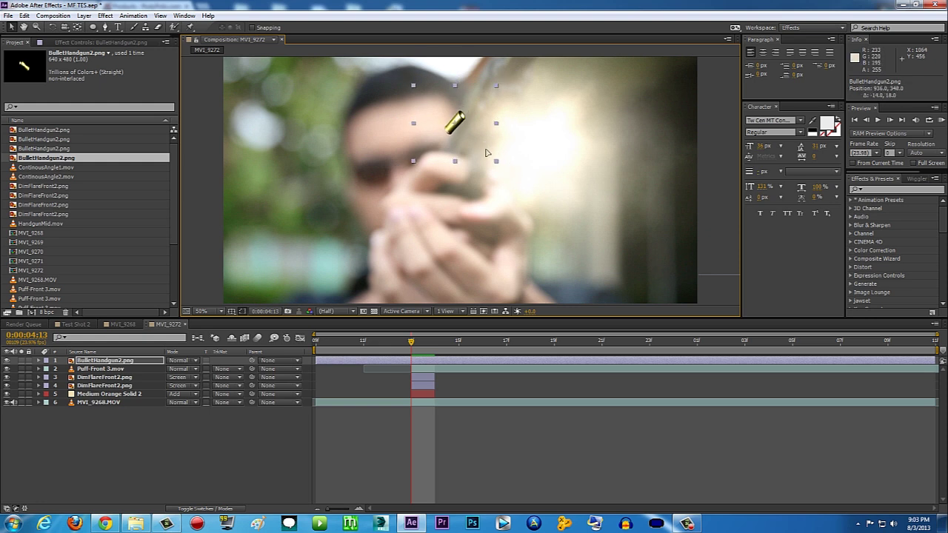
drag(498, 162, 499, 154)
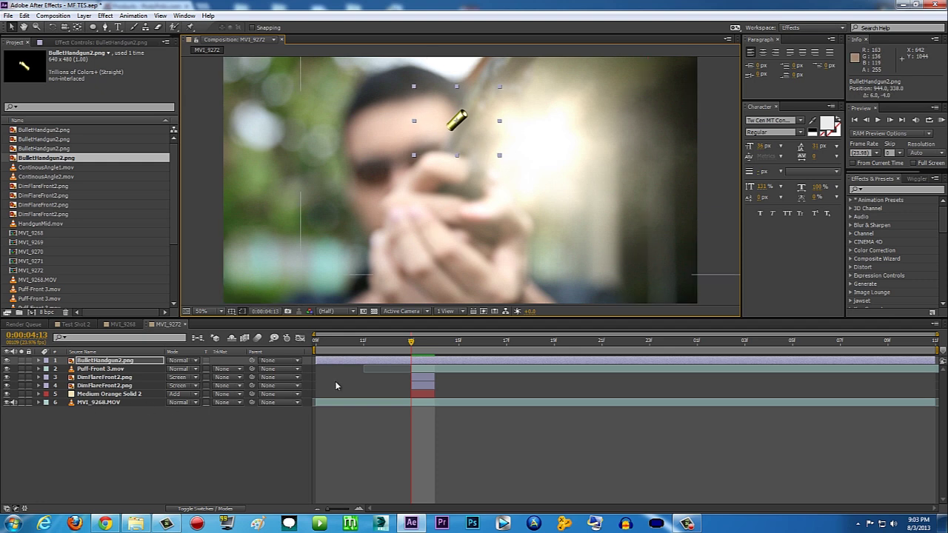
key(alt+bracketleft)
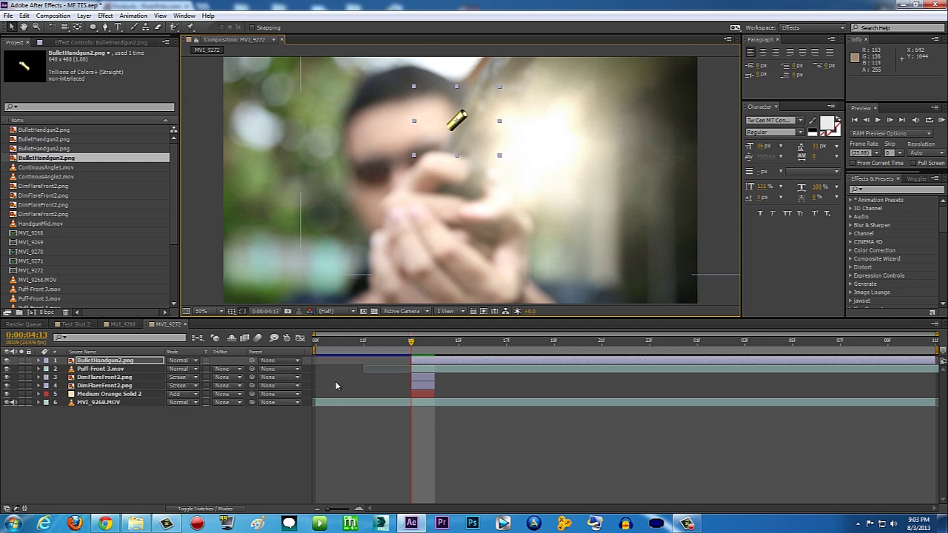
click(39, 360)
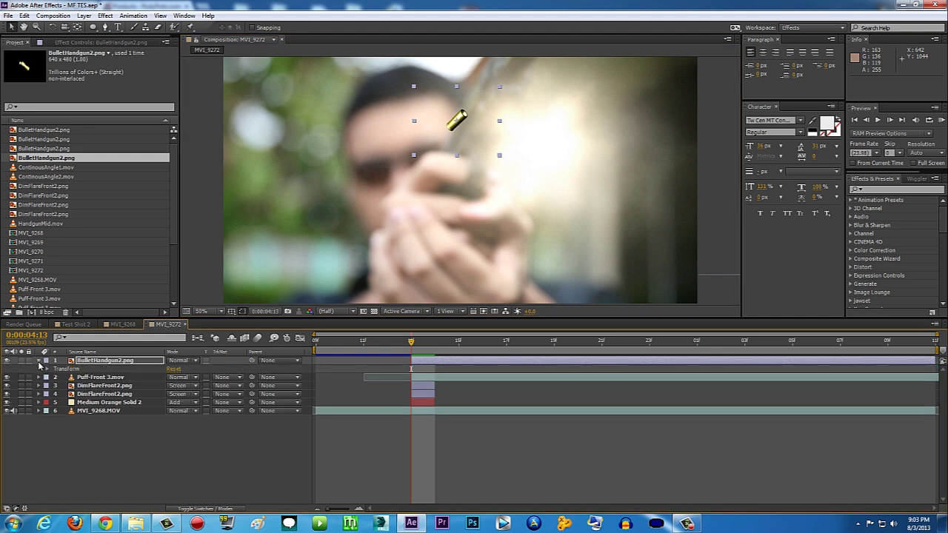
Keyframe the casing's Position off-frame at bottom-left at 0:00:04:21, then fit the view
click(46, 370)
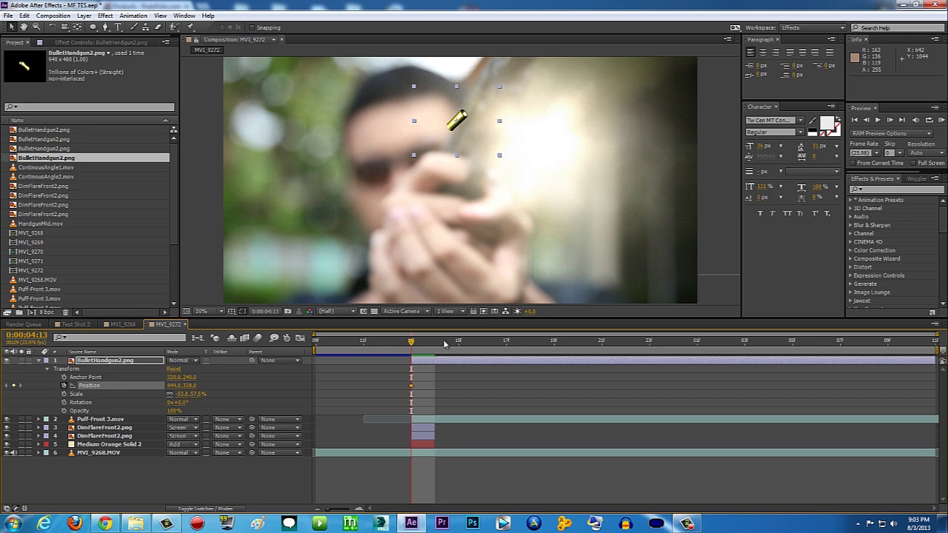
drag(412, 346, 568, 348)
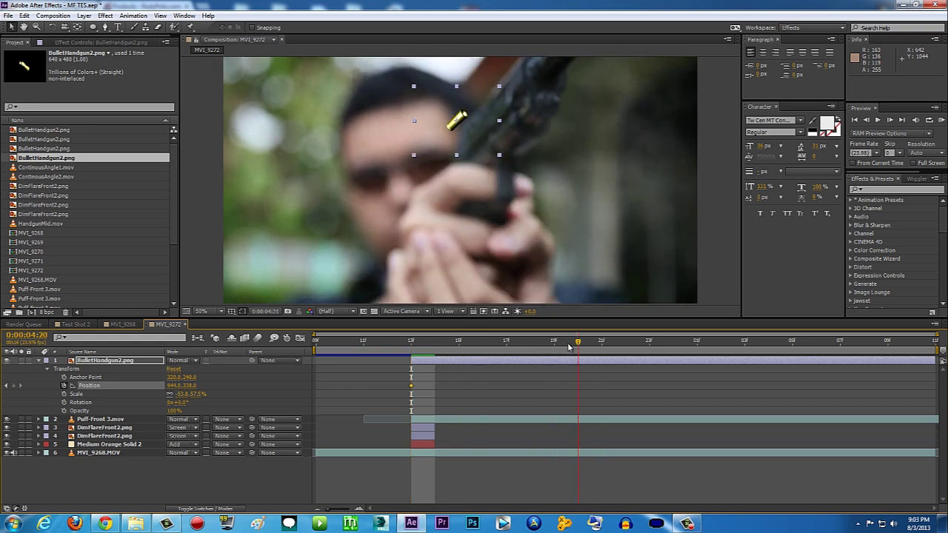
key(Page_Down)
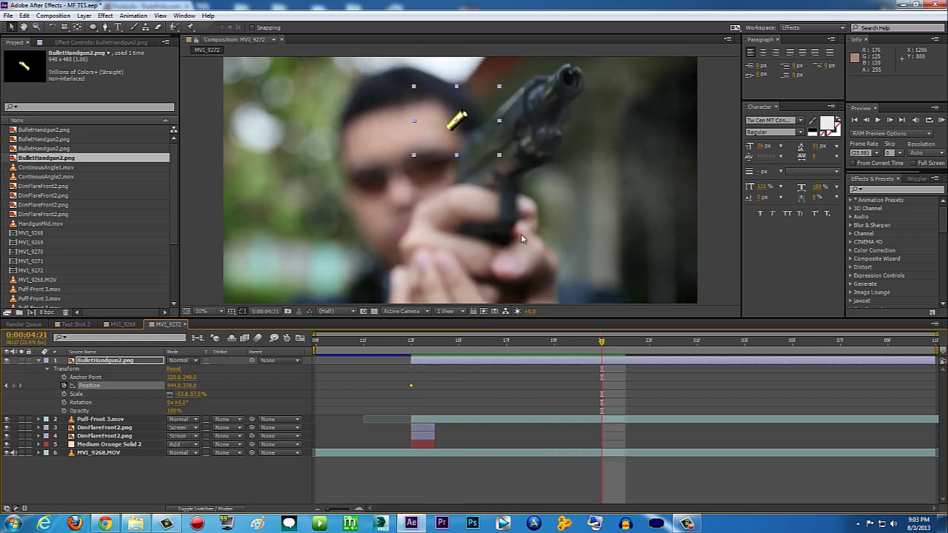
key(comma)
key(comma)
key(comma)
key(comma)
drag(465, 176, 409, 253)
click(214, 311)
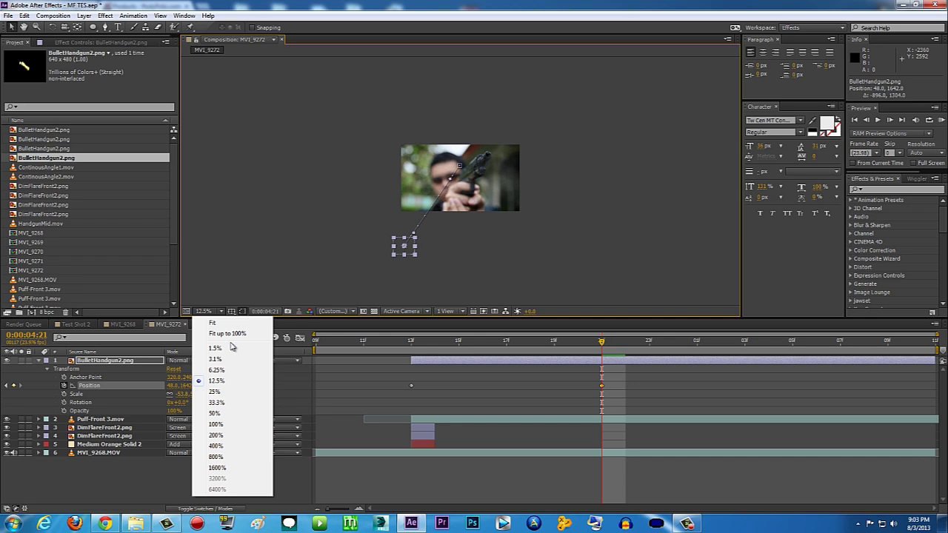
click(232, 332)
Preview the casing's flight, then go to 0:00:04:17 and select its Position keyframes
key(ctrl+Down)
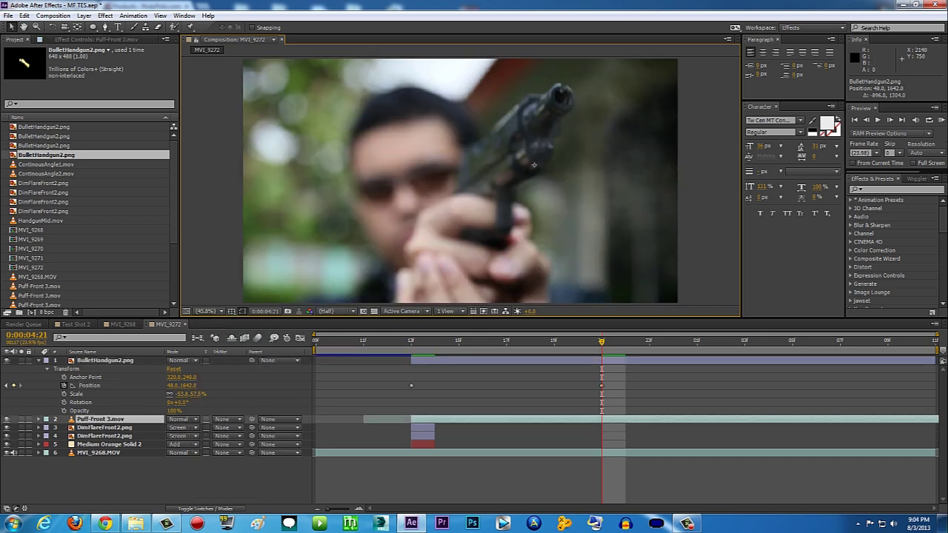
click(942, 120)
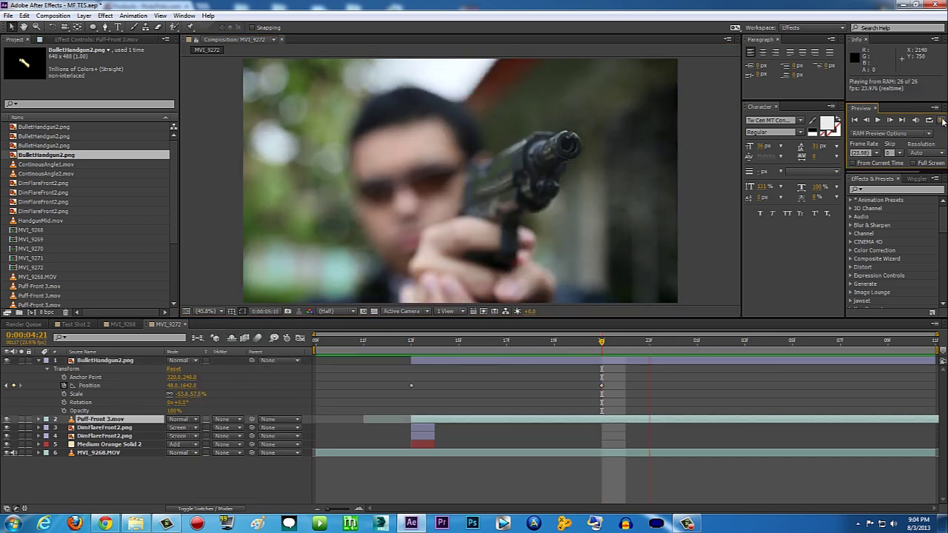
click(363, 191)
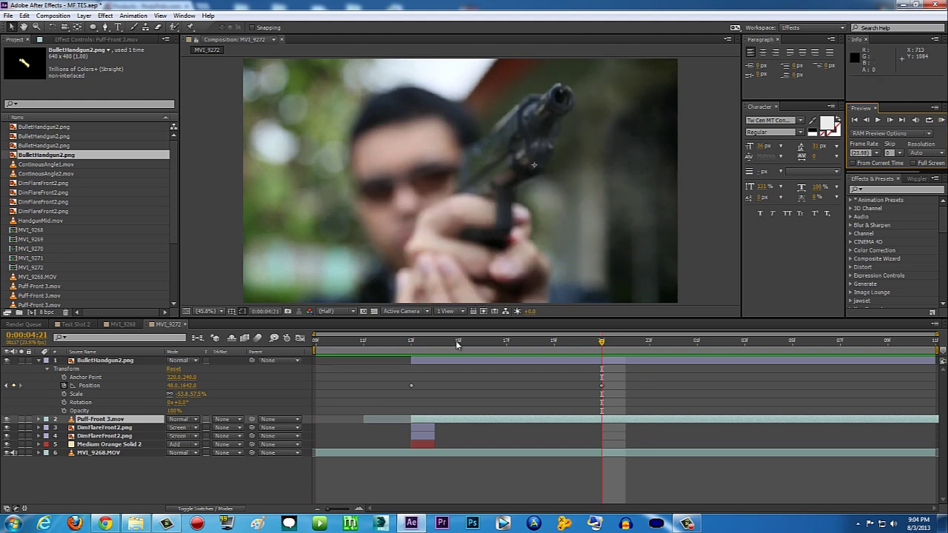
click(434, 342)
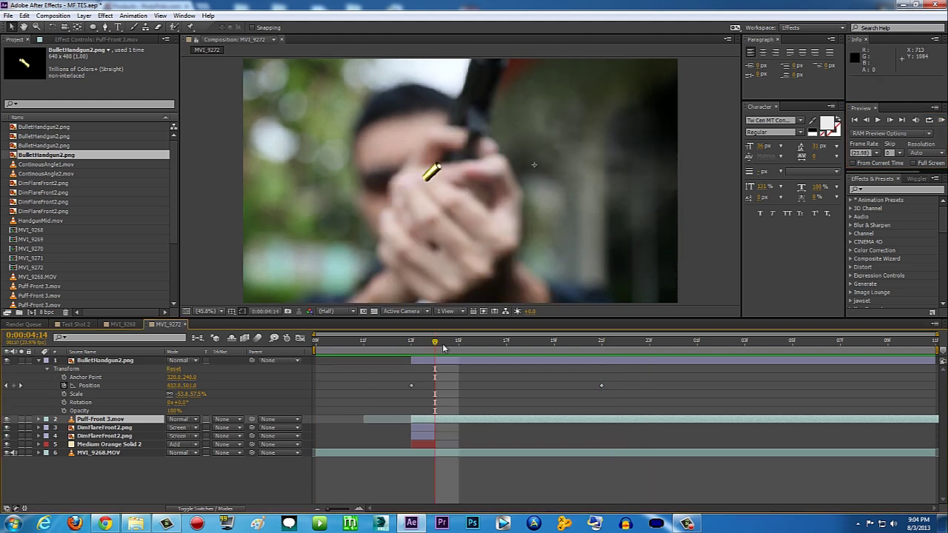
key(Page_Down)
key(Page_Down)
key(Page_Down)
drag(386, 366, 353, 381)
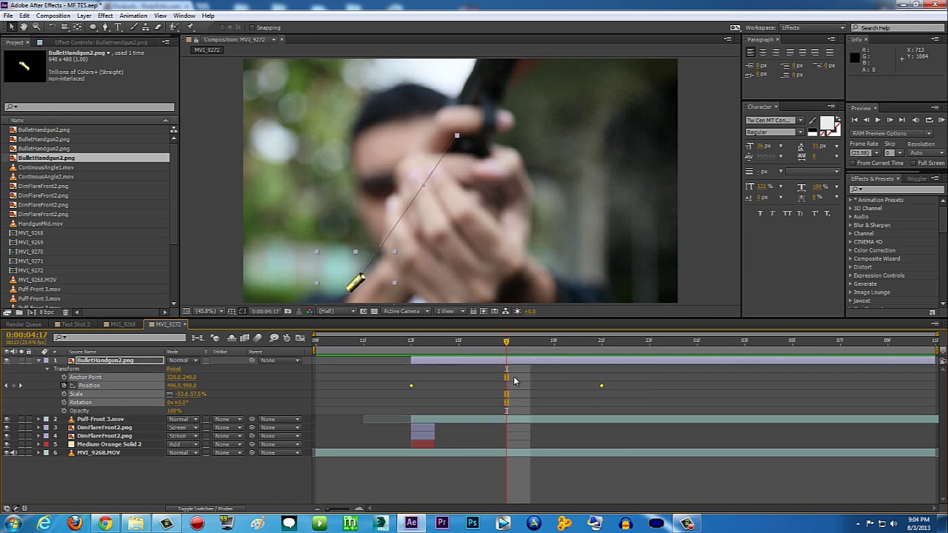
At 0:00:04:17, lift the casing up-left and adjust the Bezier handle to curve its path
drag(372, 287, 304, 238)
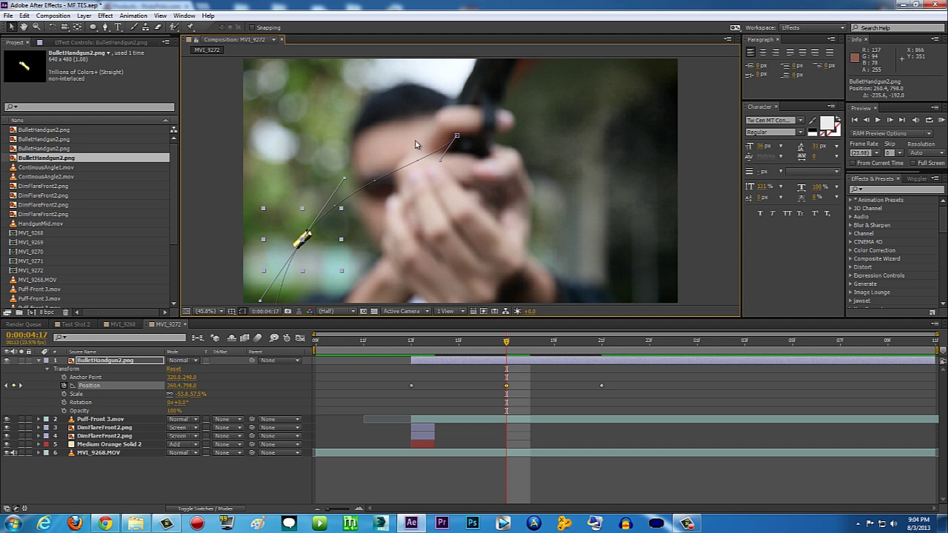
drag(442, 158, 422, 136)
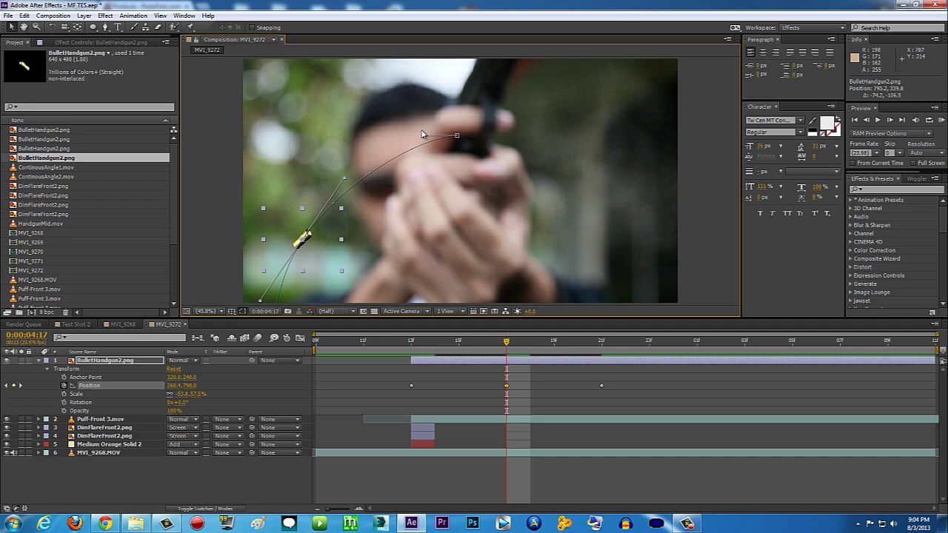
drag(324, 248, 311, 243)
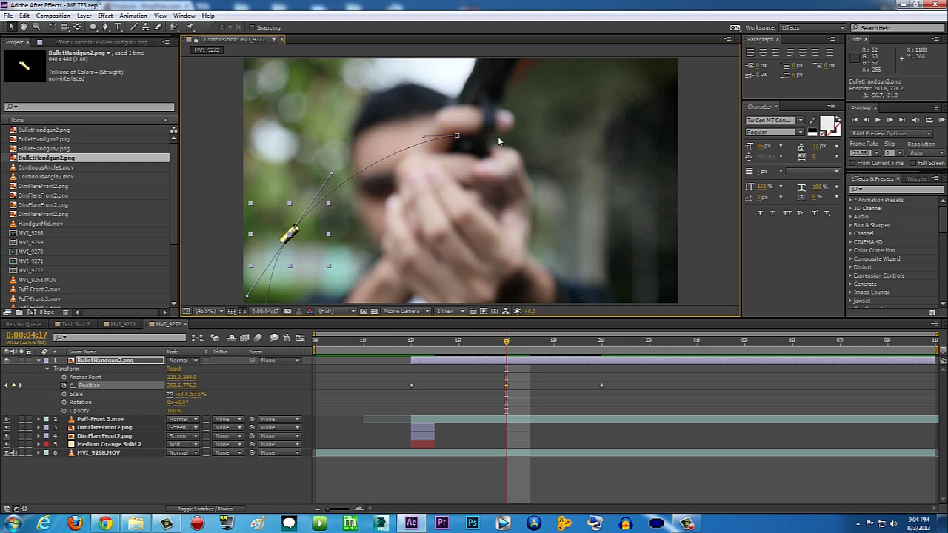
key(ctrl+Down)
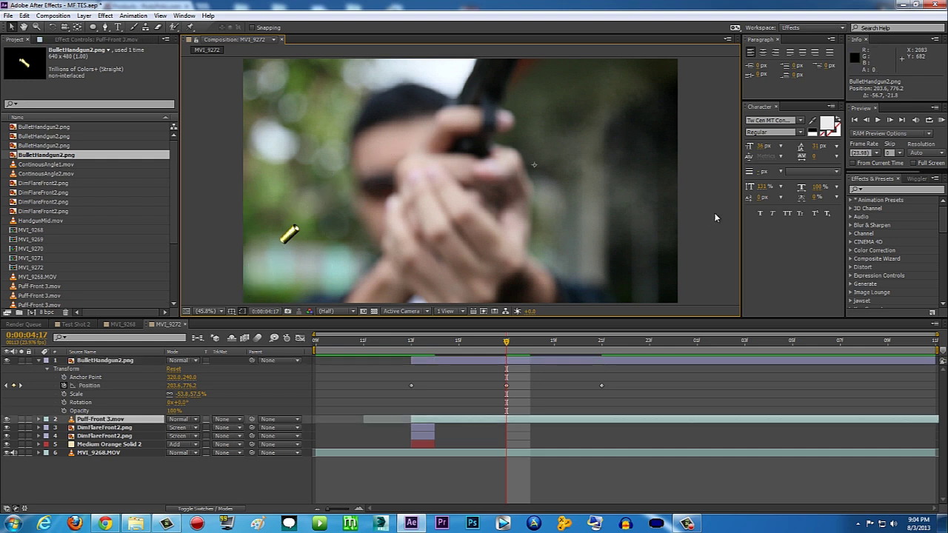
Preview the casing's new arc and reselect the casing layer
click(940, 121)
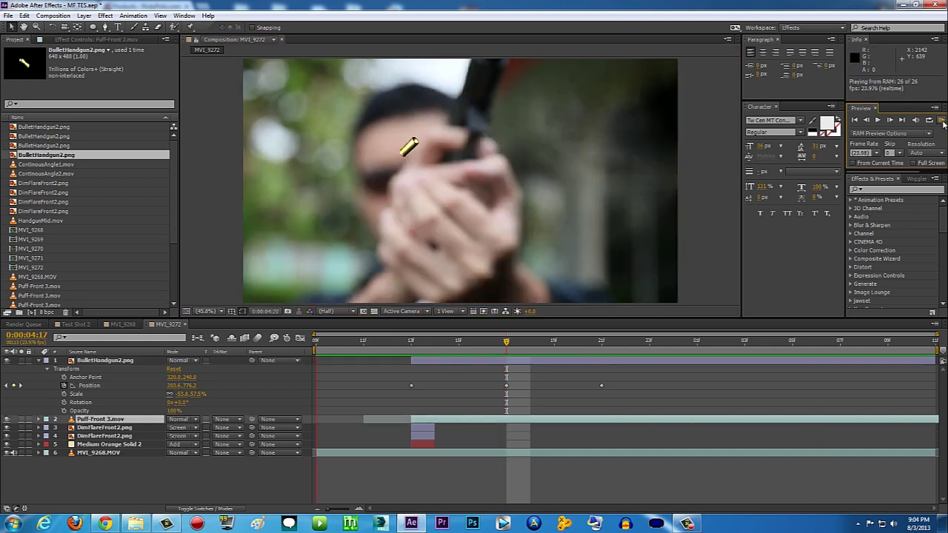
click(433, 355)
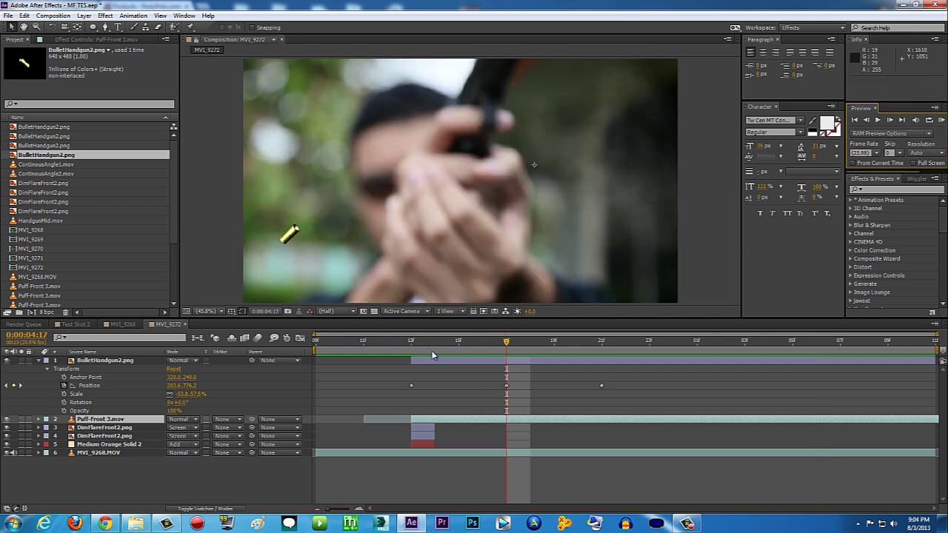
click(423, 365)
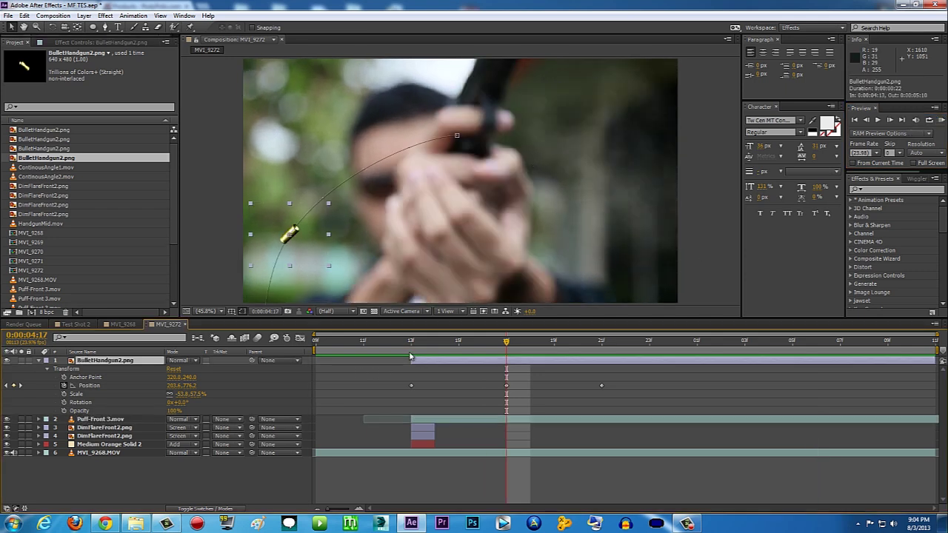
click(310, 236)
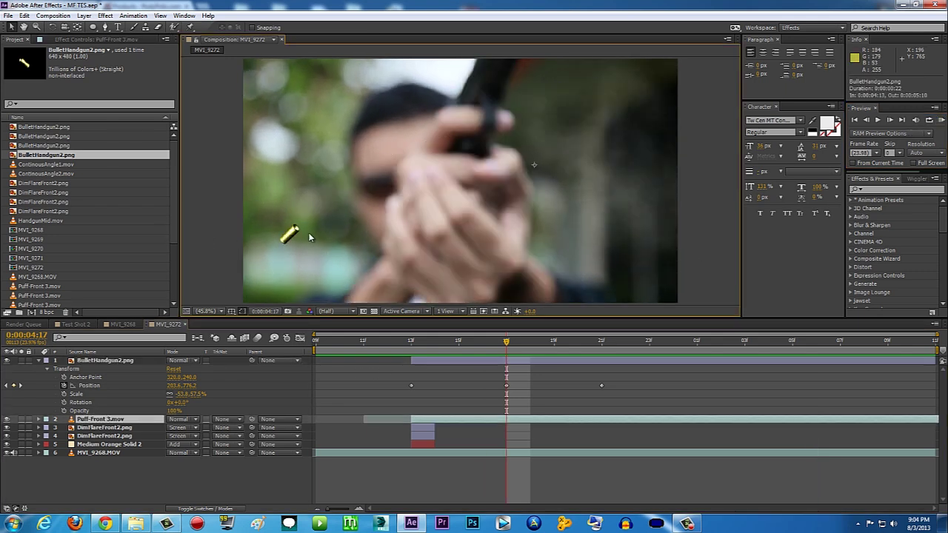
click(139, 360)
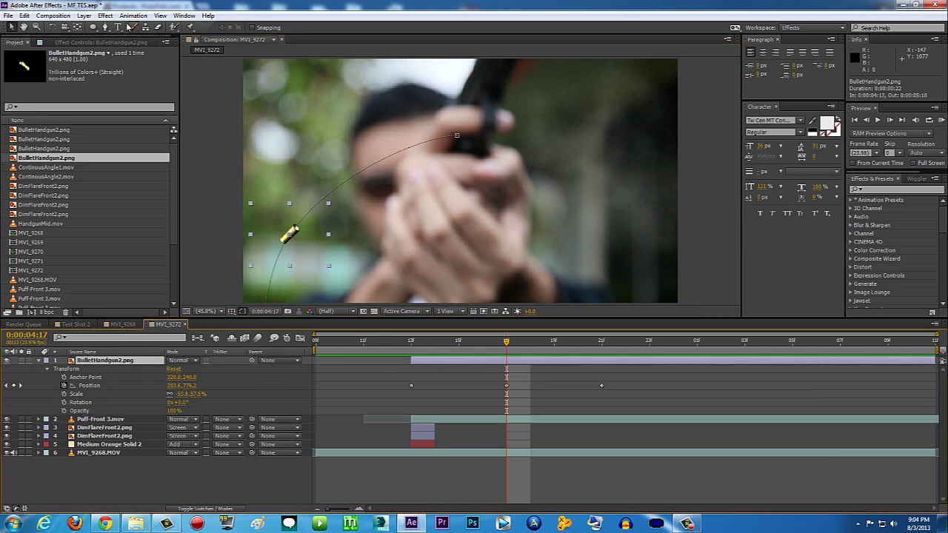
click(105, 16)
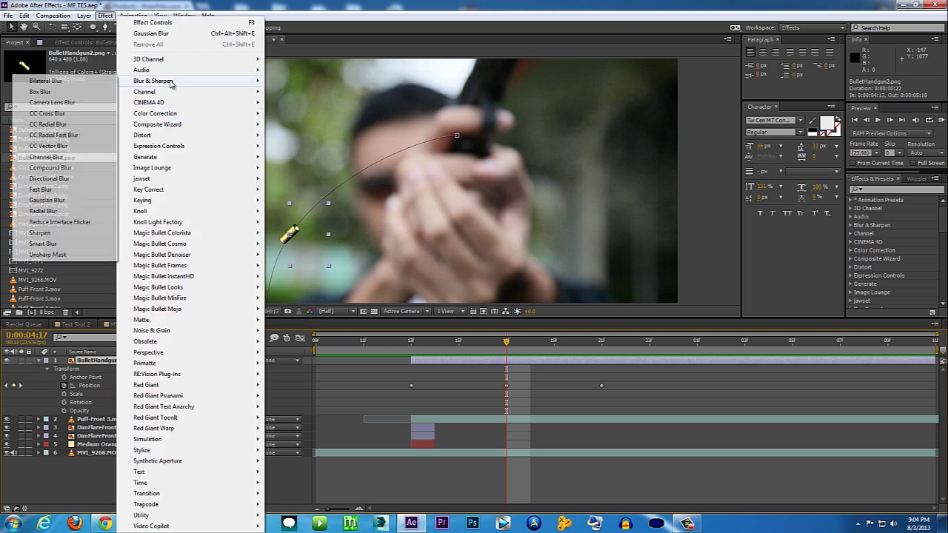
Add Brightness & Contrast to the casing with Brightness 8.0 and Contrast -35.0, then show layer switches
mouse_move(159, 114)
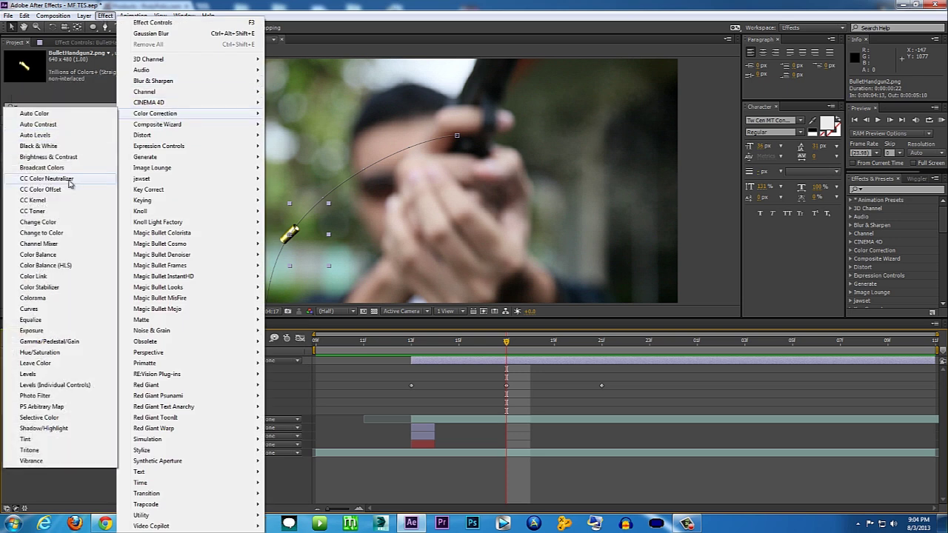
click(52, 157)
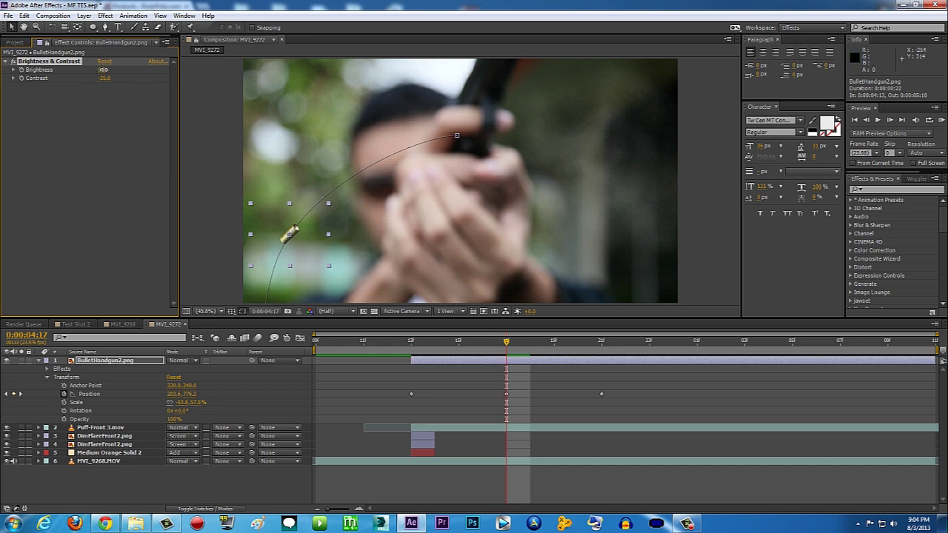
key(ctrl+Down)
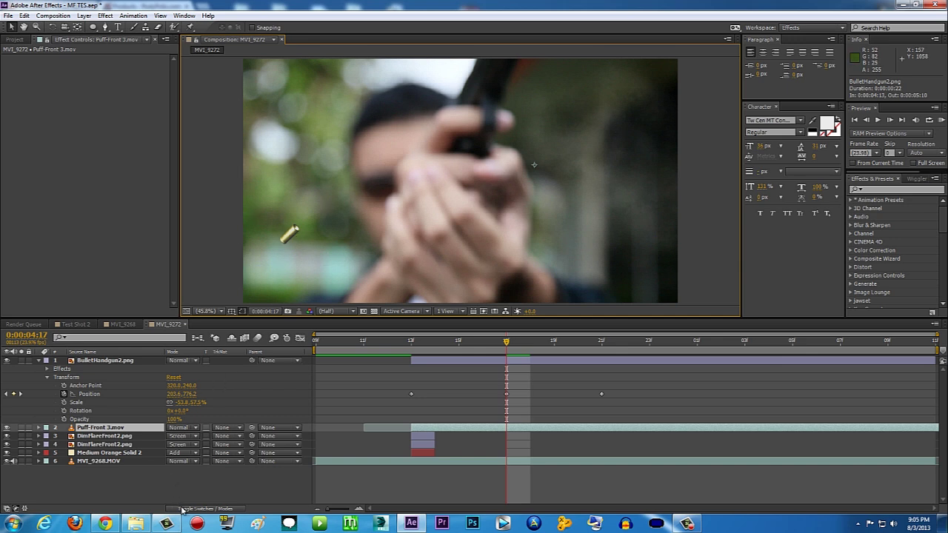
click(133, 361)
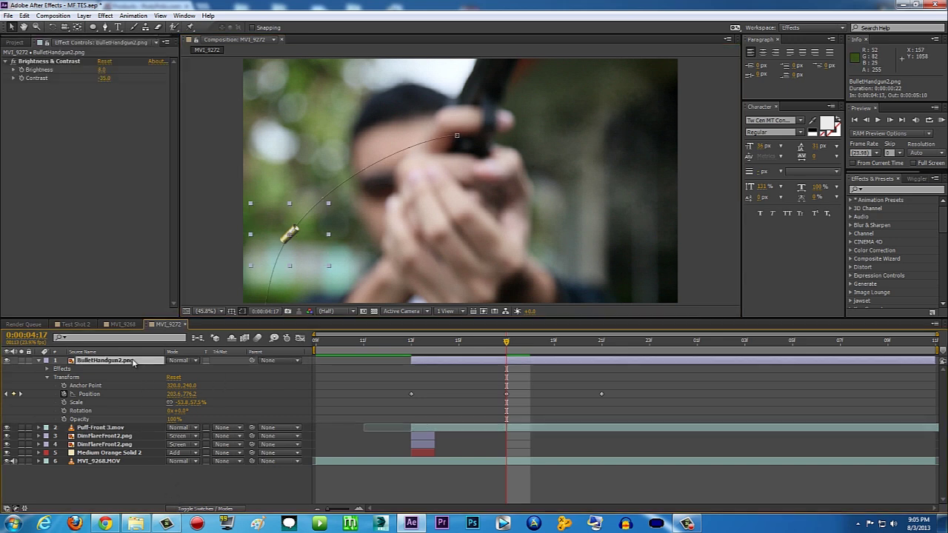
click(205, 509)
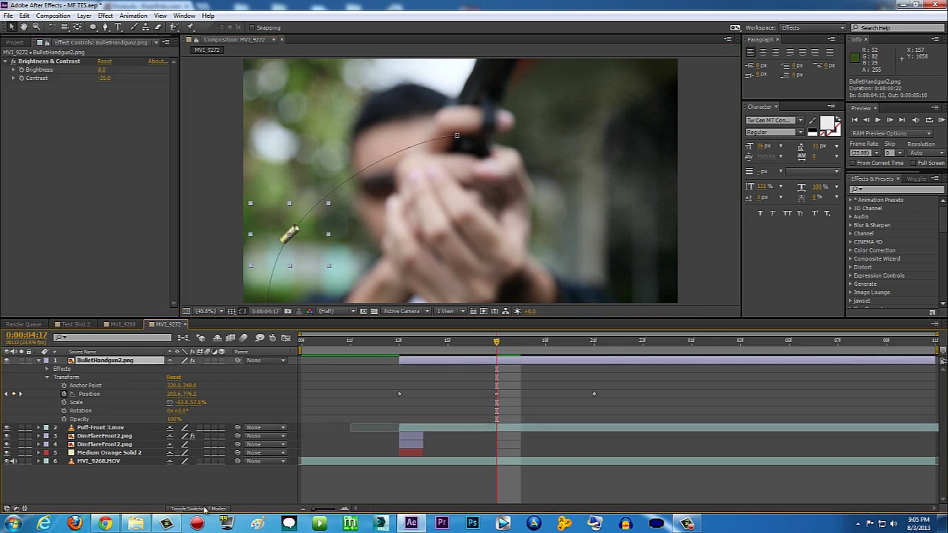
Turn on comp and BulletHandgun2 layer motion blur, then preview the streaking shell casing
click(244, 339)
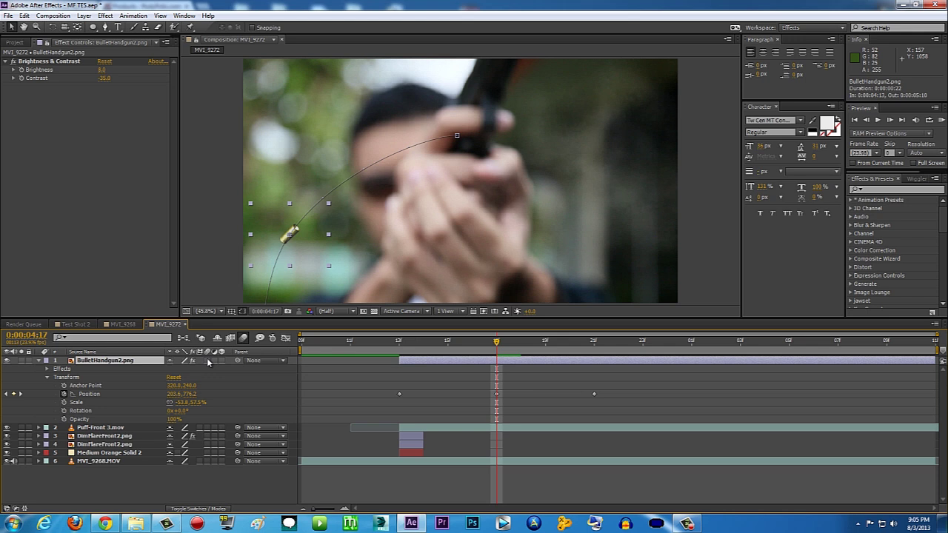
click(208, 361)
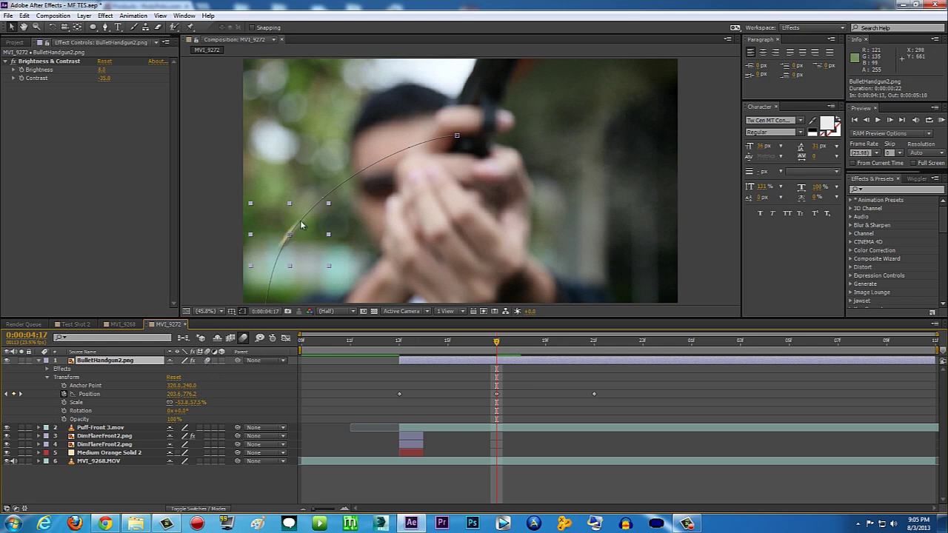
click(533, 164)
click(941, 120)
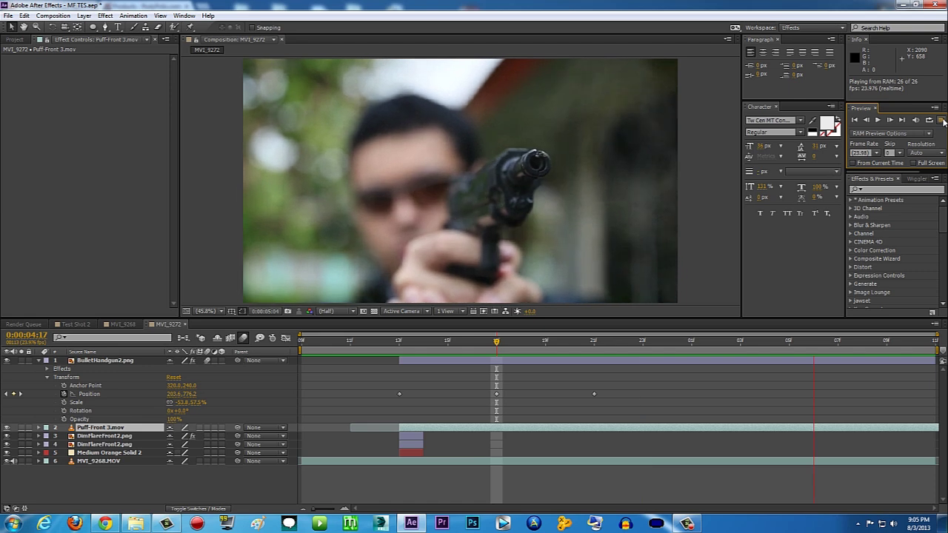
click(941, 120)
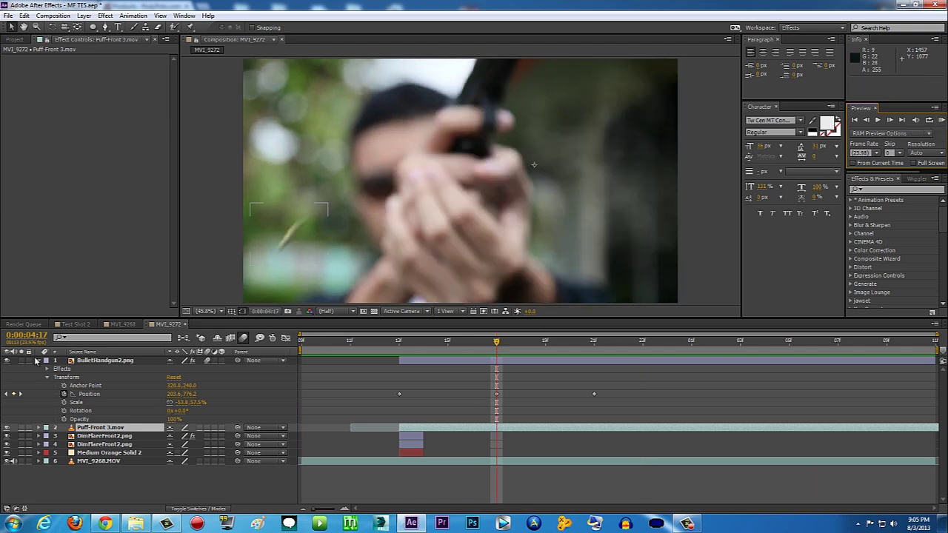
Copy the Mojo Adjustment Layer 1 from MVI_9268 and paste it into MVI_9272
click(38, 361)
click(123, 324)
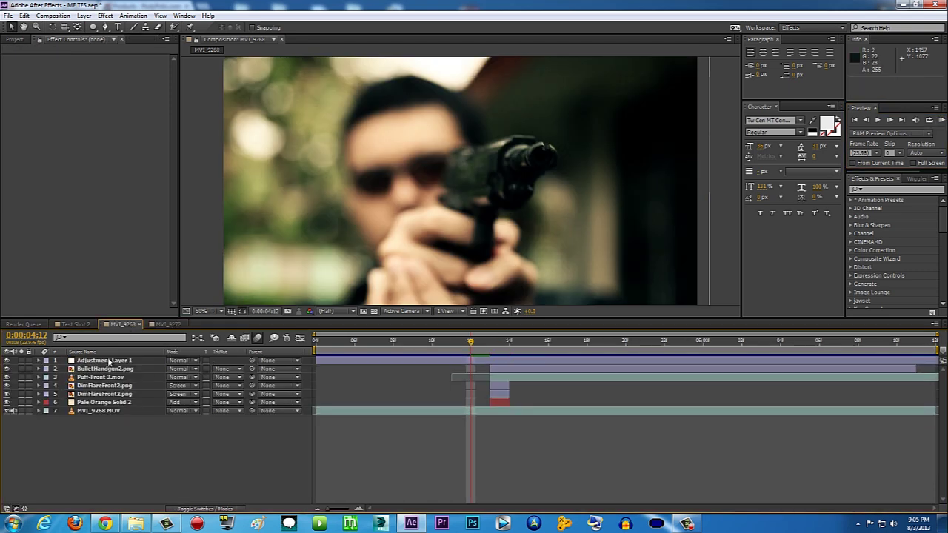
click(109, 360)
key(ctrl+c)
click(163, 324)
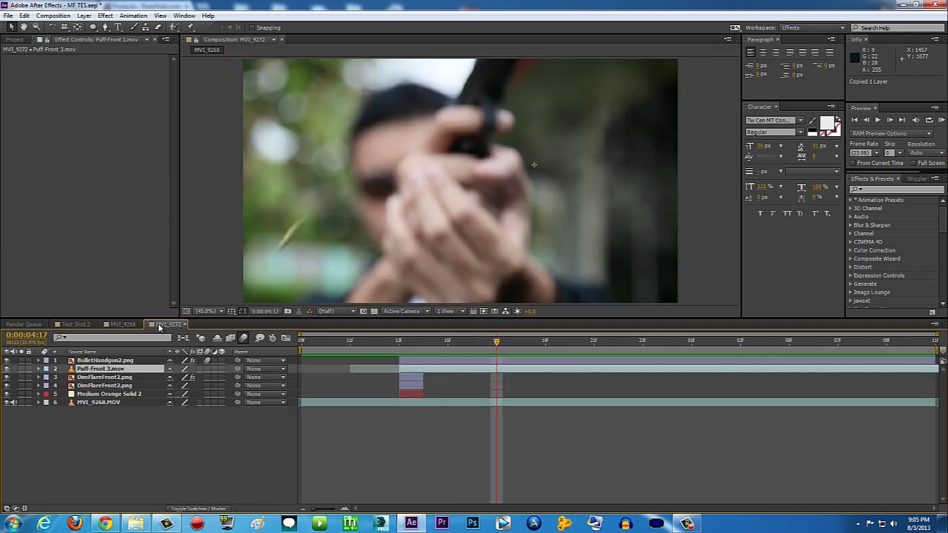
key(ctrl+v)
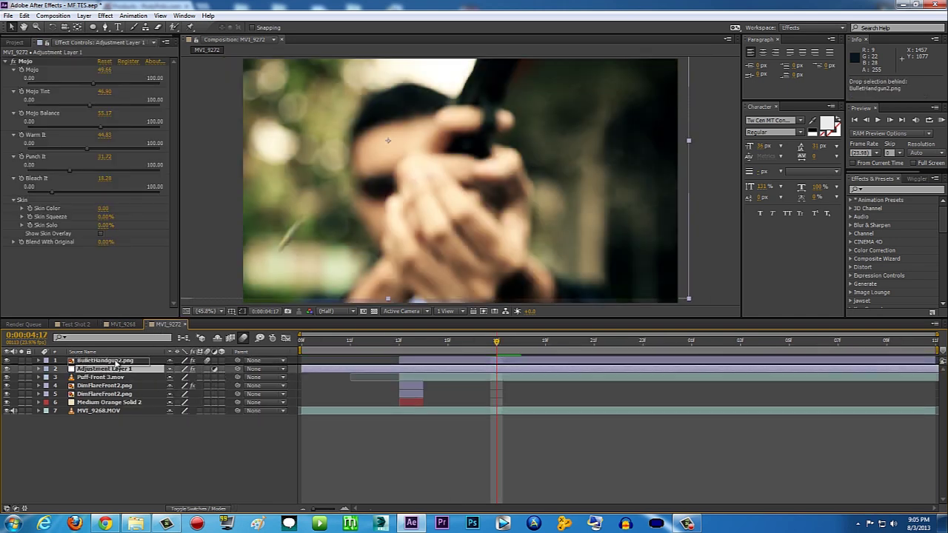
Scale the pasted adjustment layer up to cover the frame and preview the graded shot
click(651, 277)
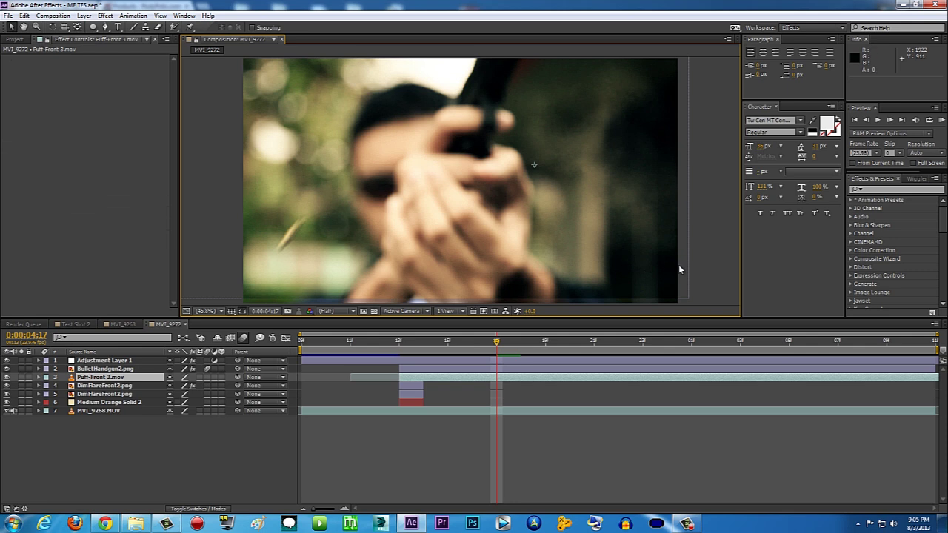
click(635, 265)
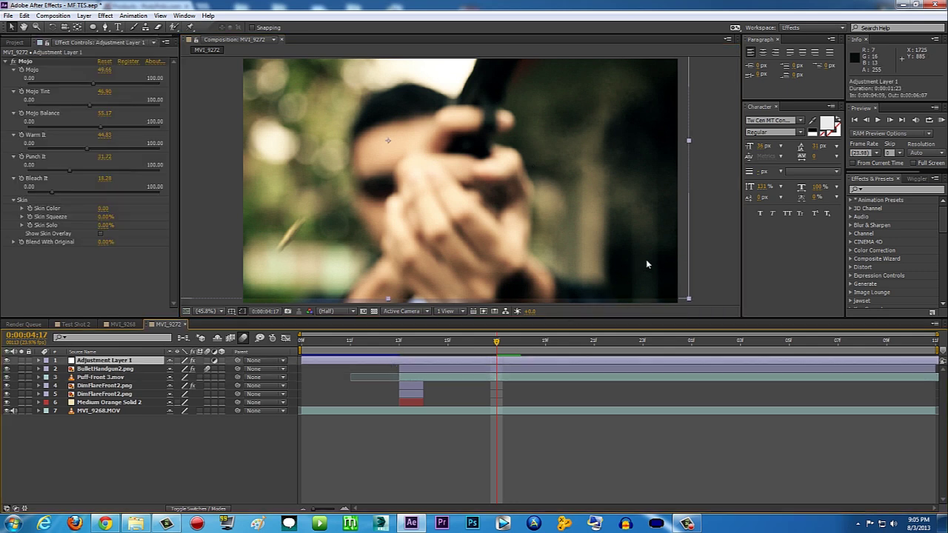
drag(689, 302, 704, 335)
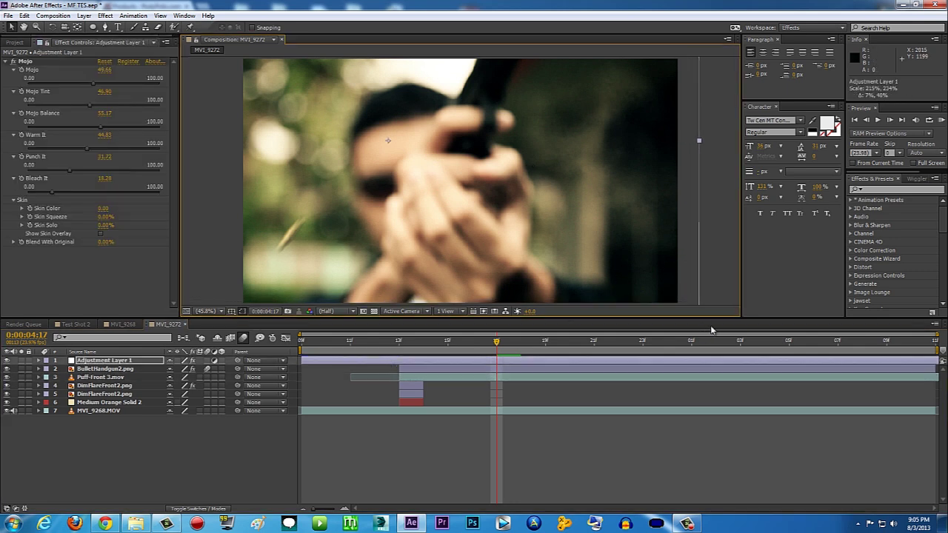
click(719, 253)
click(104, 359)
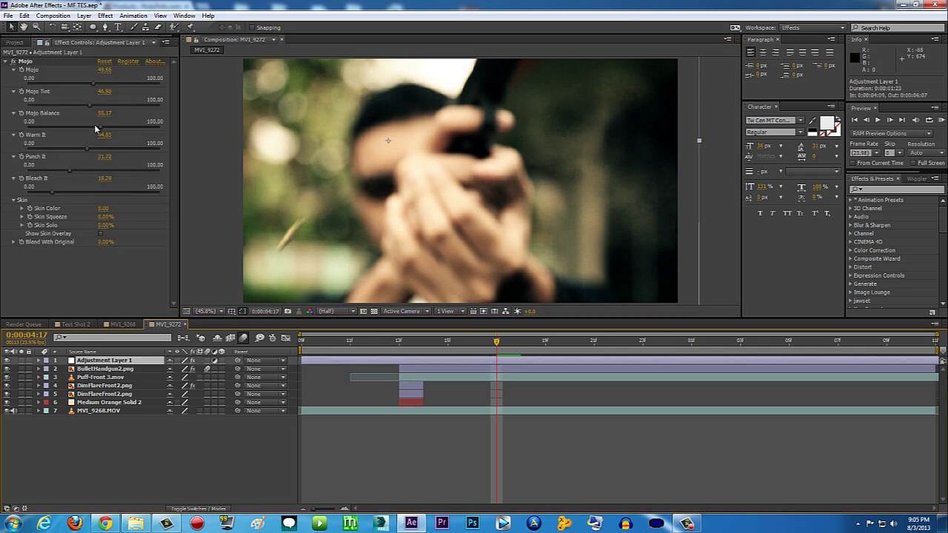
click(24, 62)
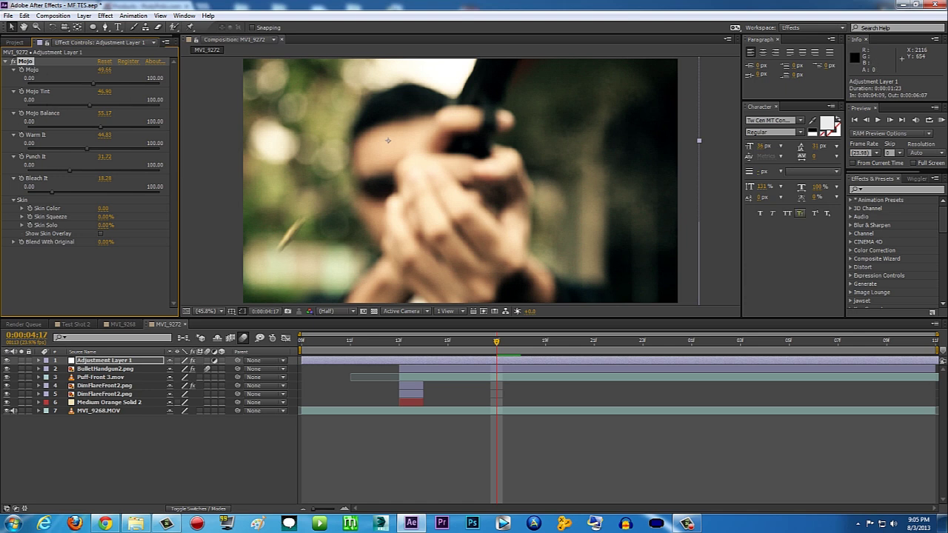
click(942, 120)
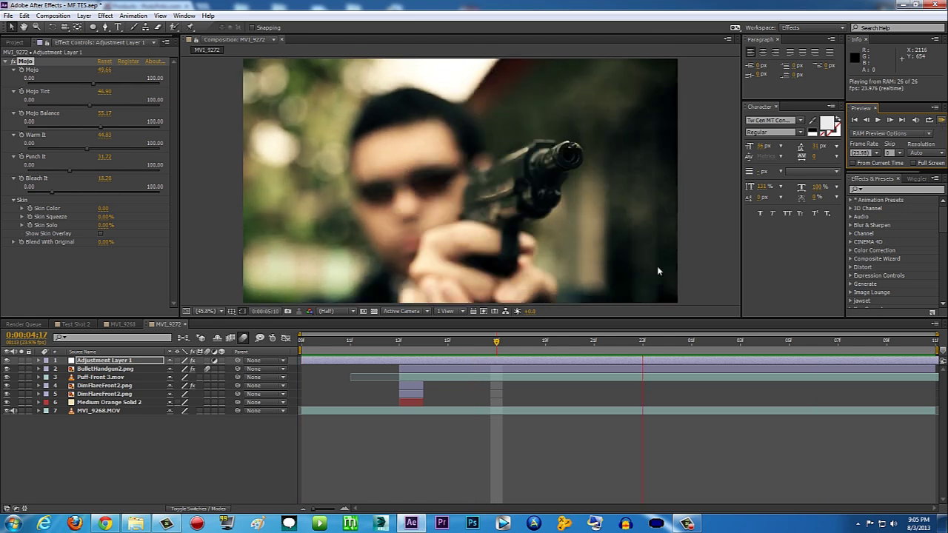
click(385, 345)
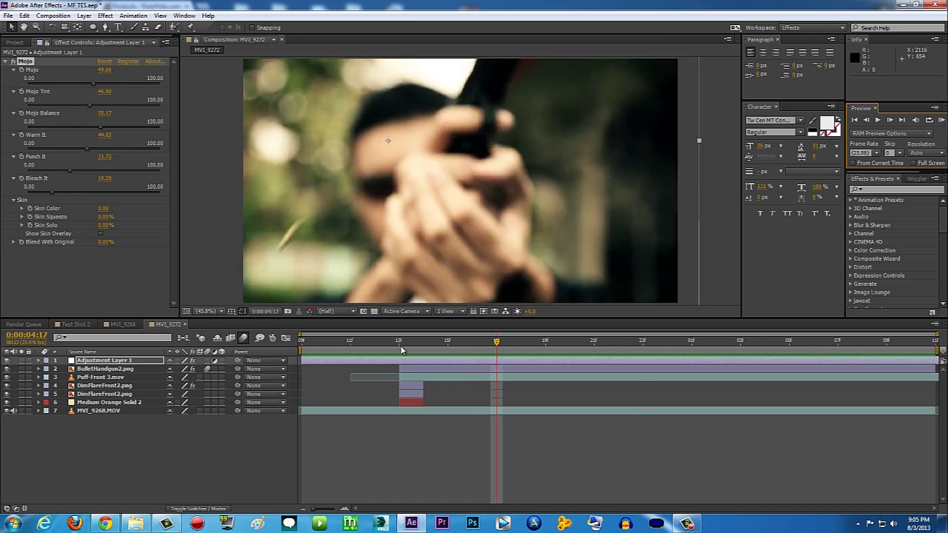
Switch to Test Shot 2 at the gunfire flash frame and bring up the stock pack folder
click(74, 324)
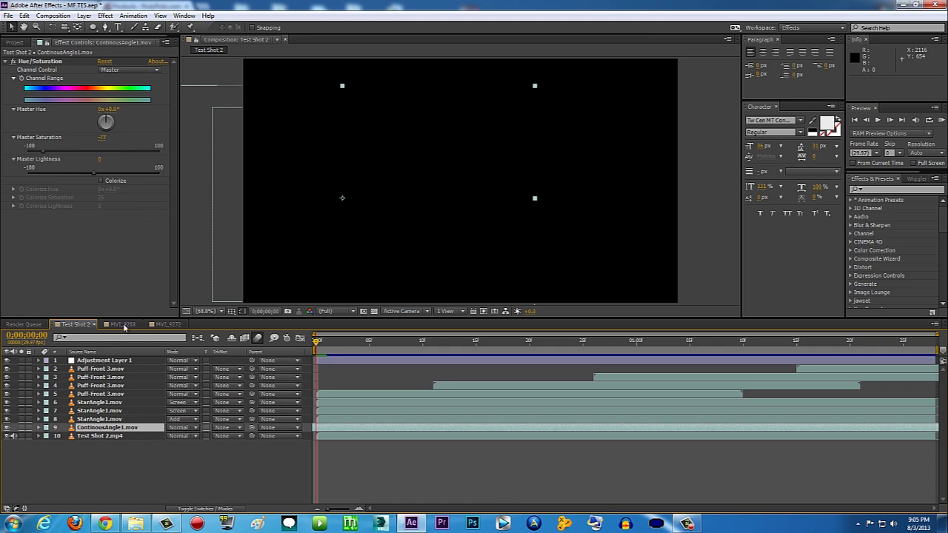
drag(331, 345, 368, 343)
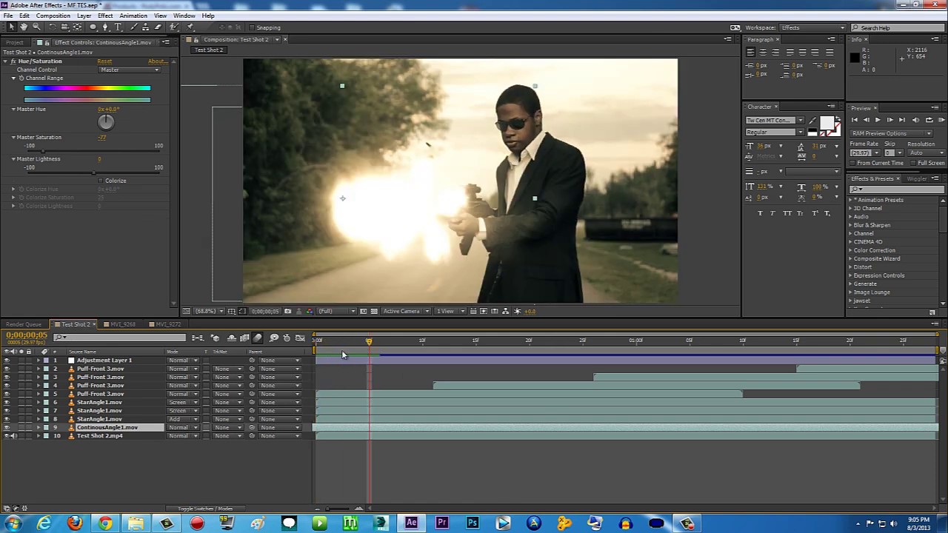
click(154, 523)
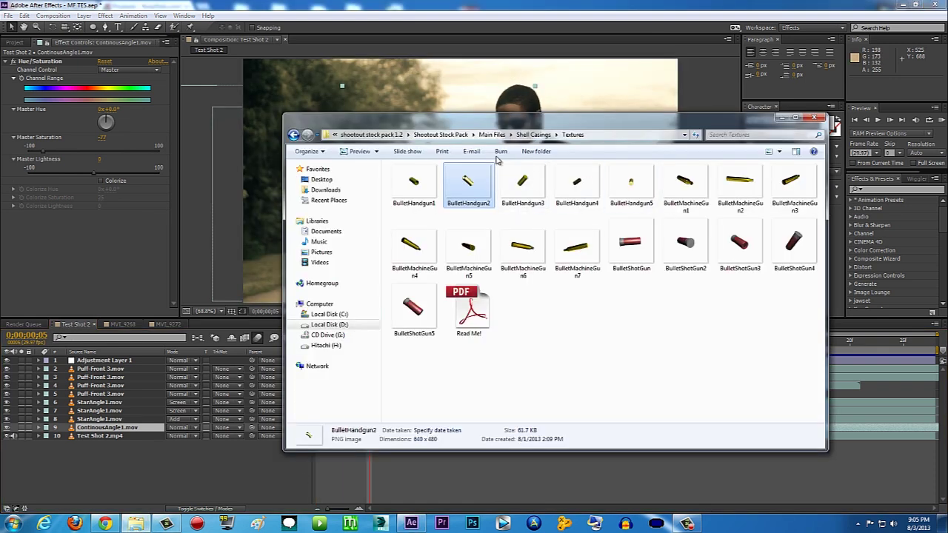
Navigate up to the Shootout Stock Pack's Tutorials folder
click(474, 136)
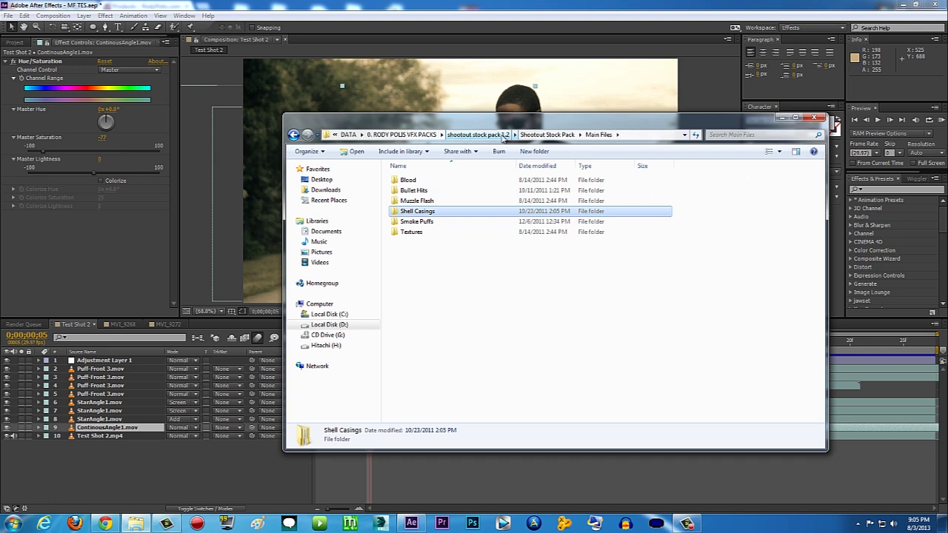
click(503, 136)
double_click(437, 185)
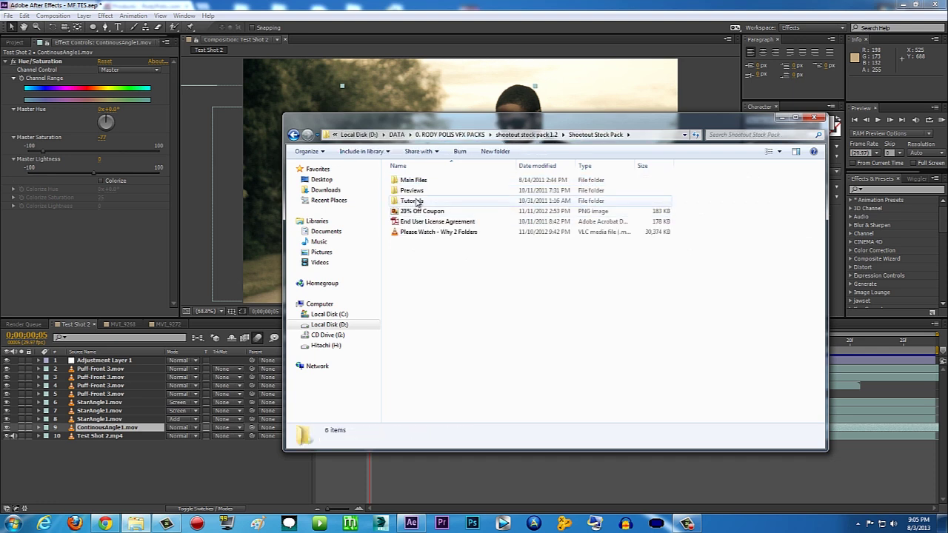
click(419, 201)
double_click(419, 201)
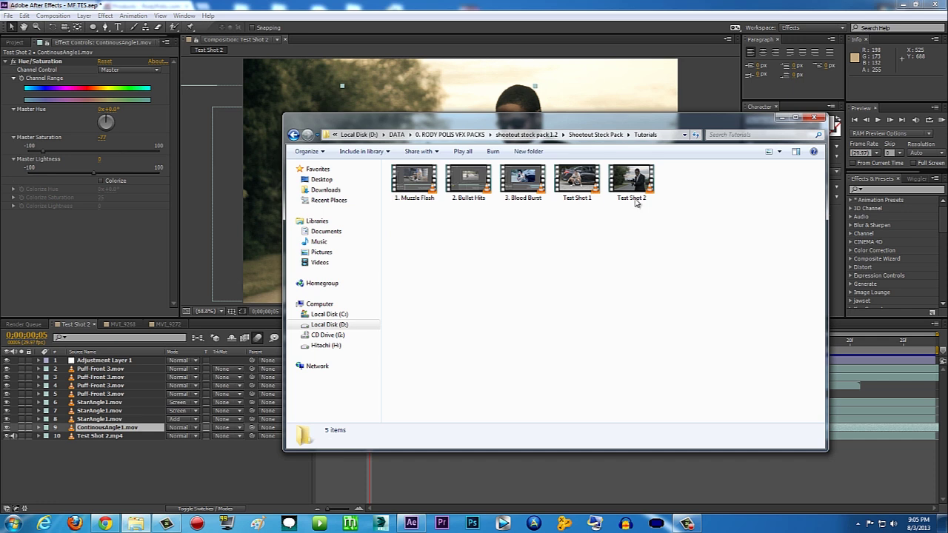
Play the Test Shot 2 tutorial clip, then close the player and the Explorer window
double_click(633, 199)
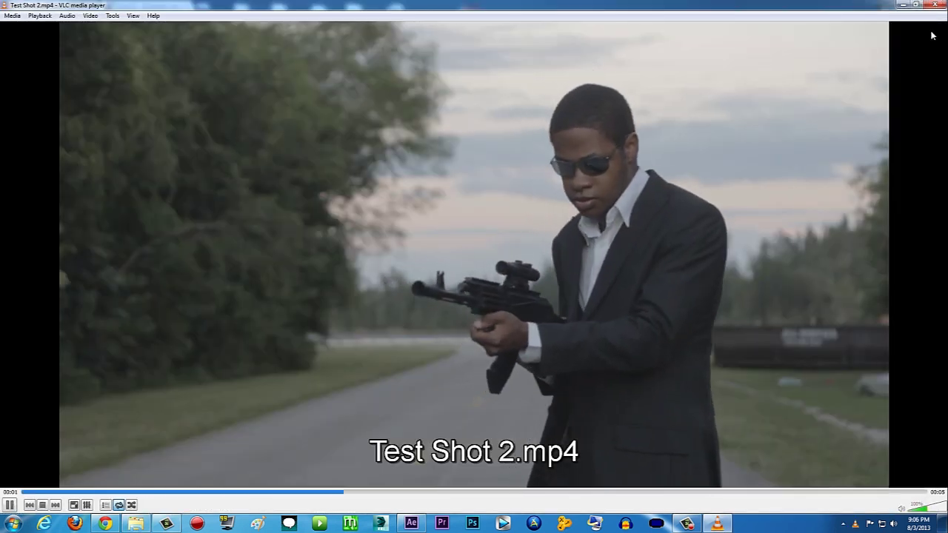
click(935, 5)
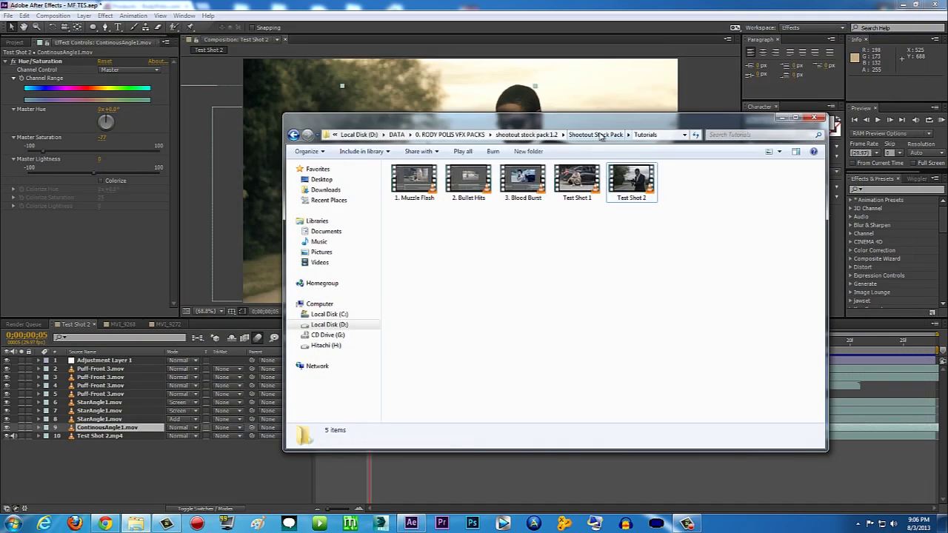
click(602, 136)
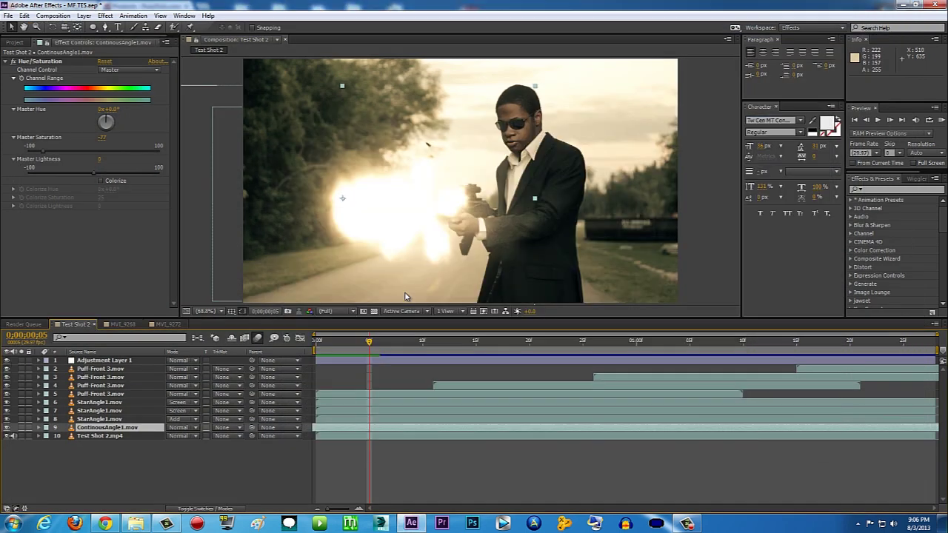
click(136, 524)
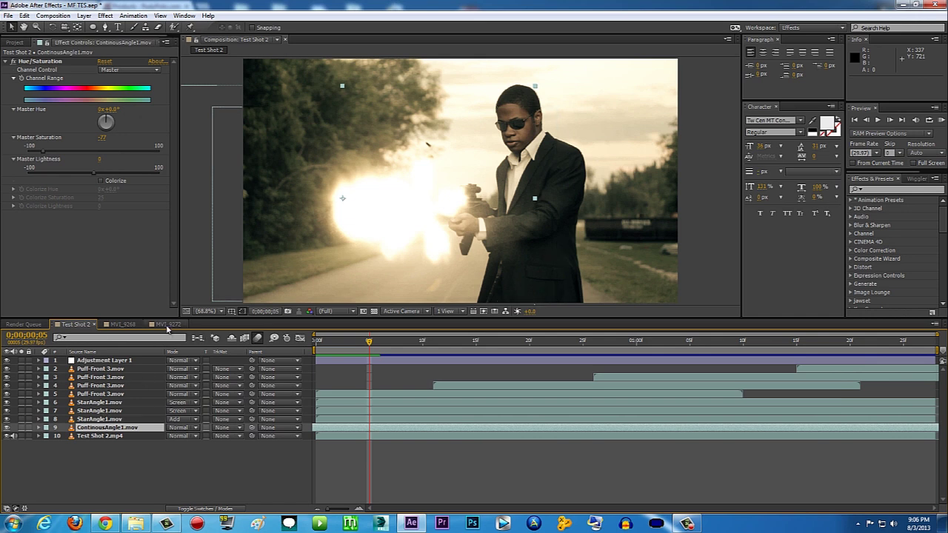
Set the sixth StarAngle1.mov layer's Gaussian Blur blurriness to 468.6, then return to MVI_9272
click(106, 419)
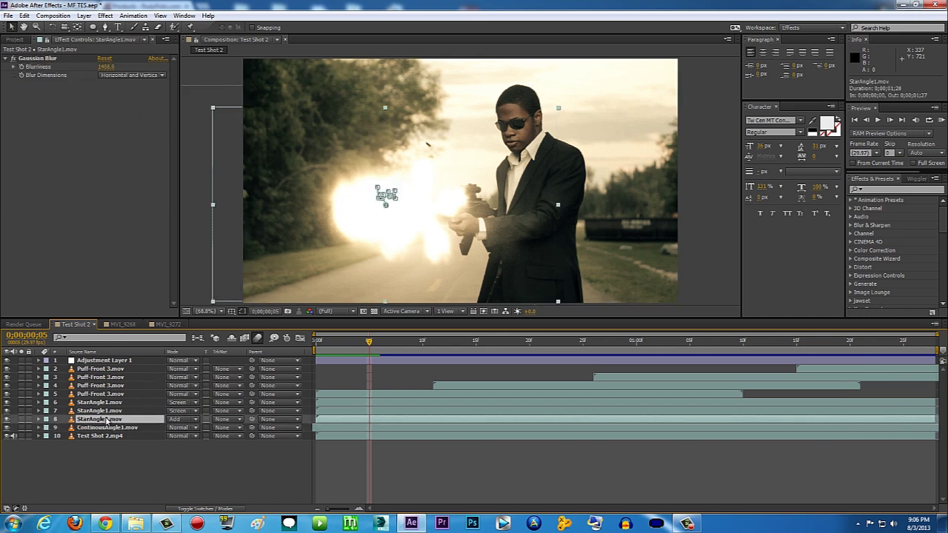
click(98, 412)
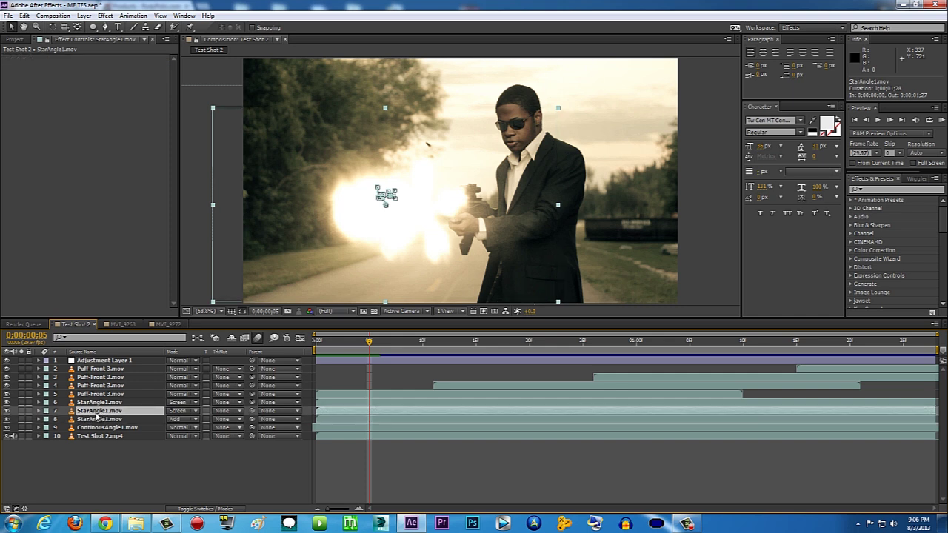
click(99, 402)
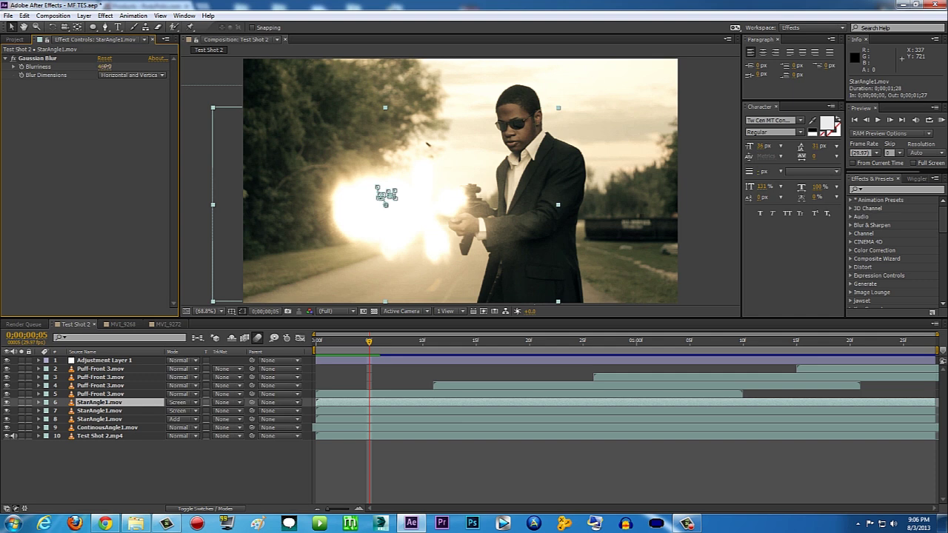
key(Return)
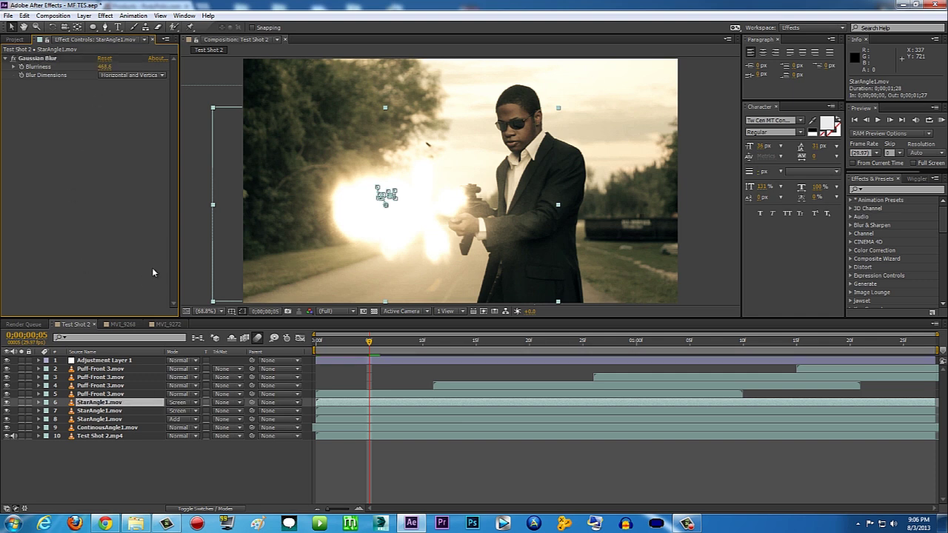
click(166, 325)
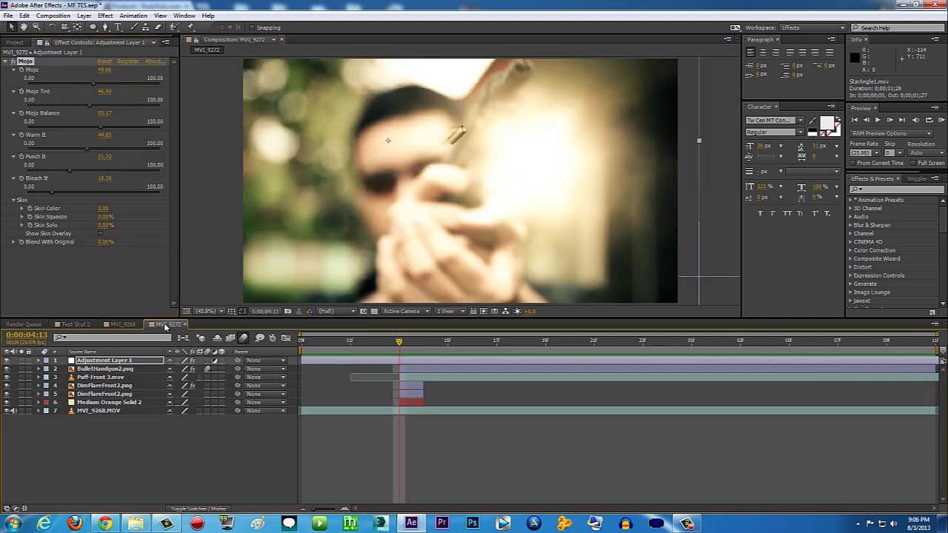
Toggle Medium Orange Solid 2's visibility off and on twice to compare the flare
click(103, 402)
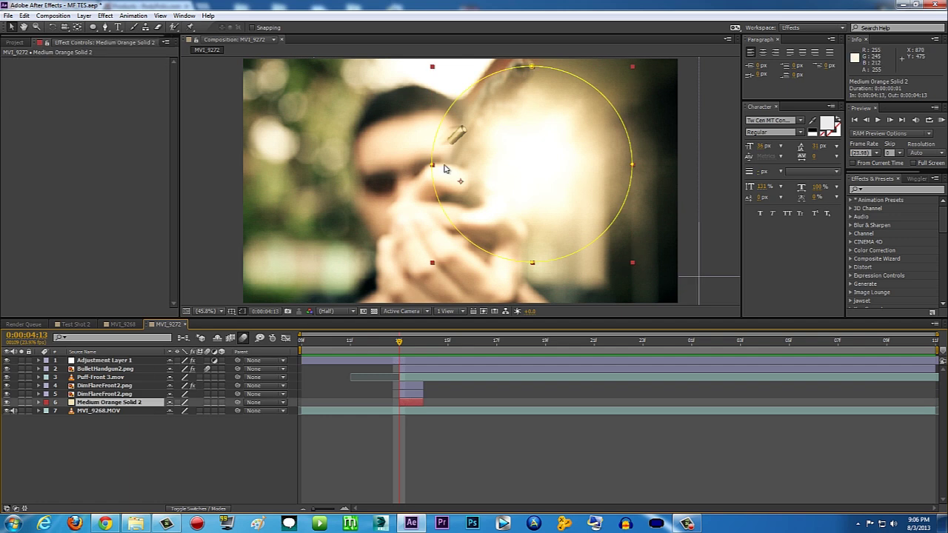
click(9, 402)
click(9, 402)
click(9, 402)
click(9, 402)
Bring up The Weapon Hand - Ep. 1 on YouTube in Chrome
click(104, 360)
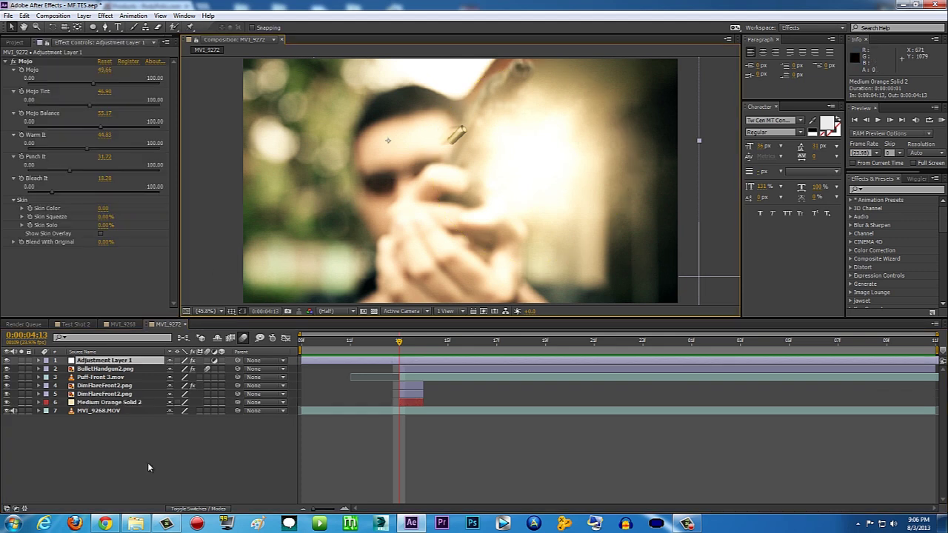
click(105, 524)
click(48, 5)
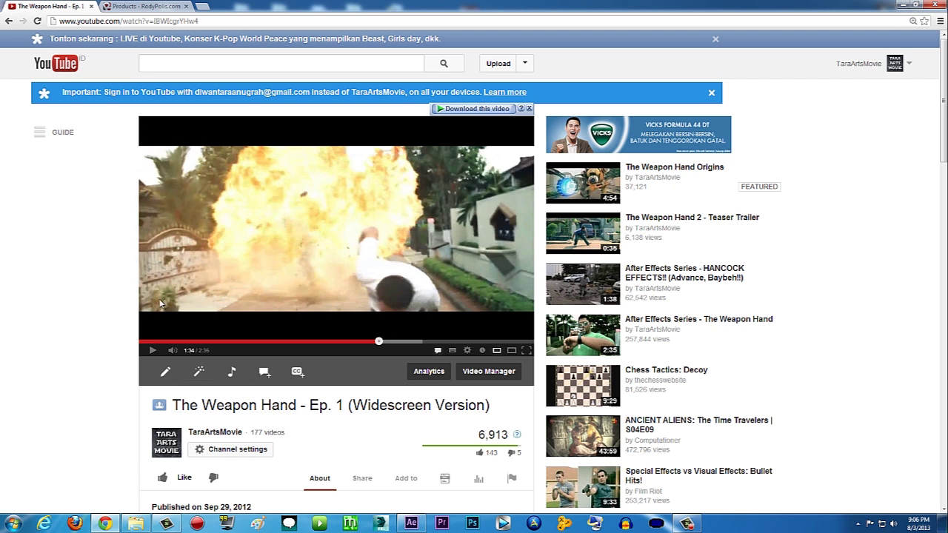
click(411, 523)
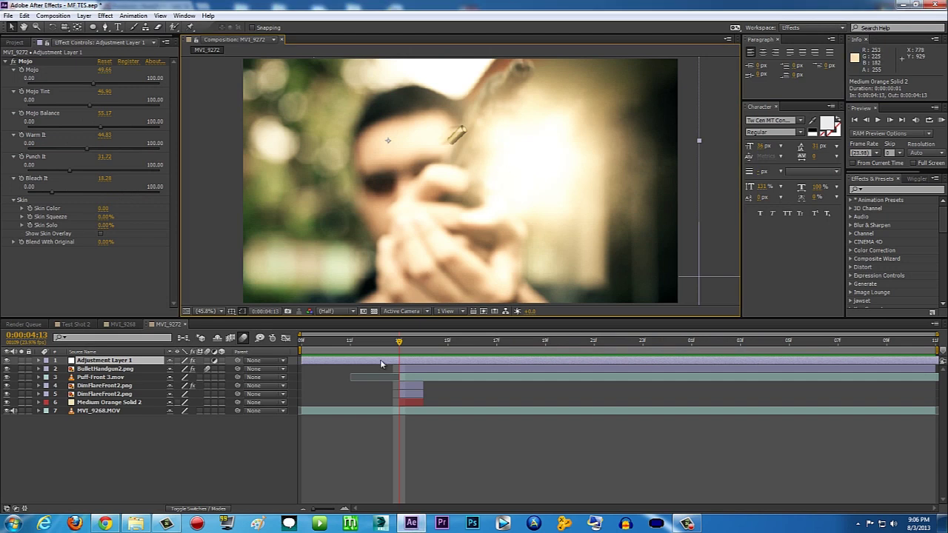
click(417, 403)
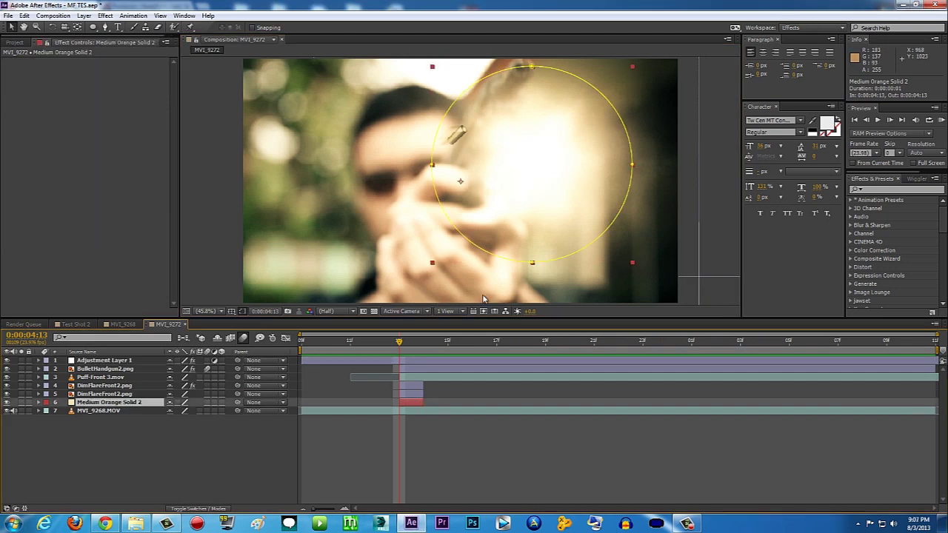
click(105, 524)
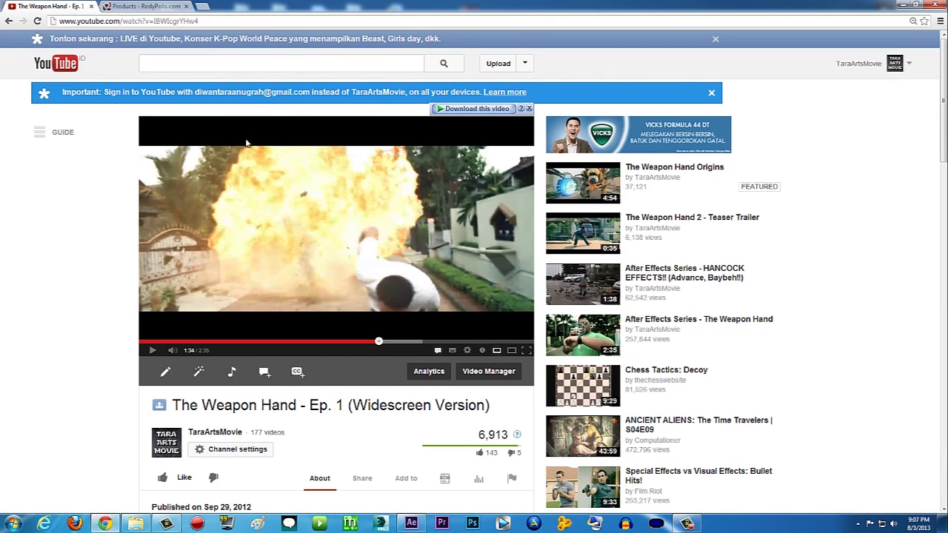
click(153, 351)
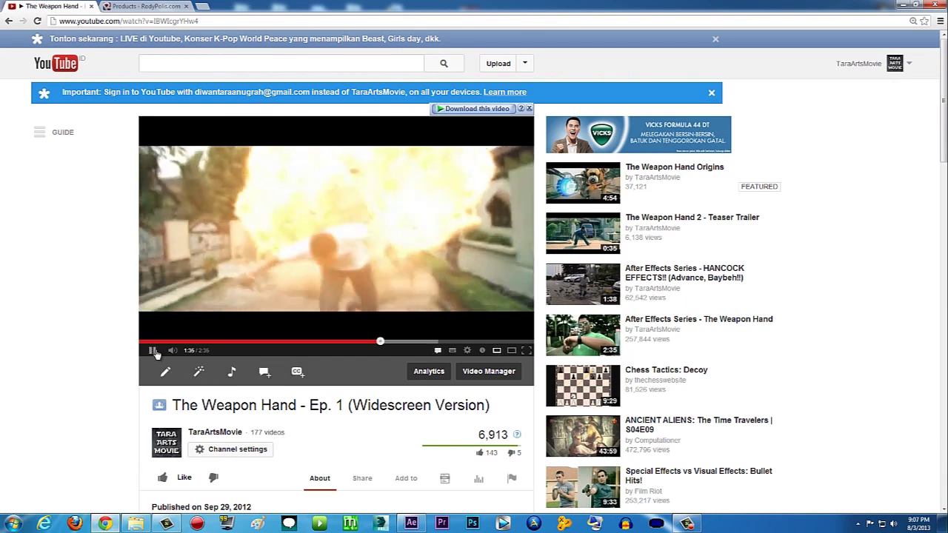
click(155, 354)
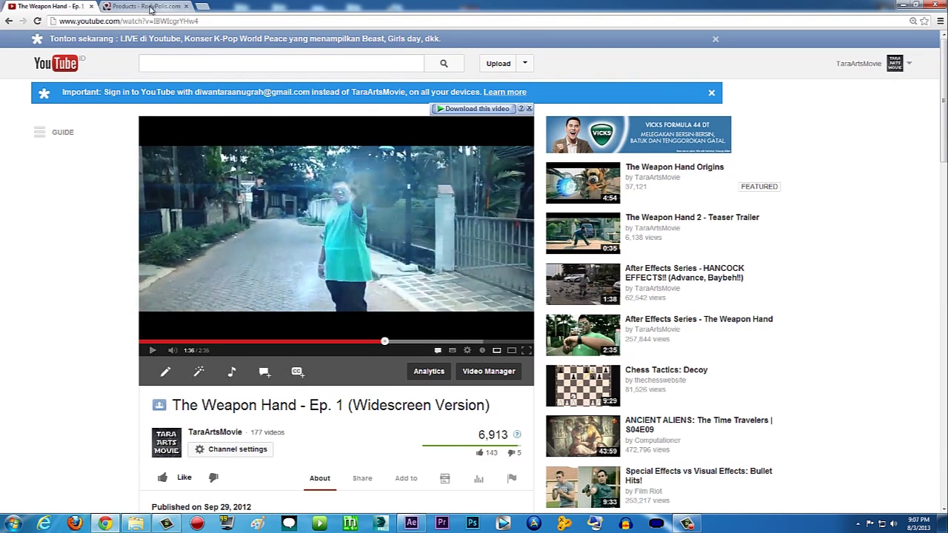
click(411, 522)
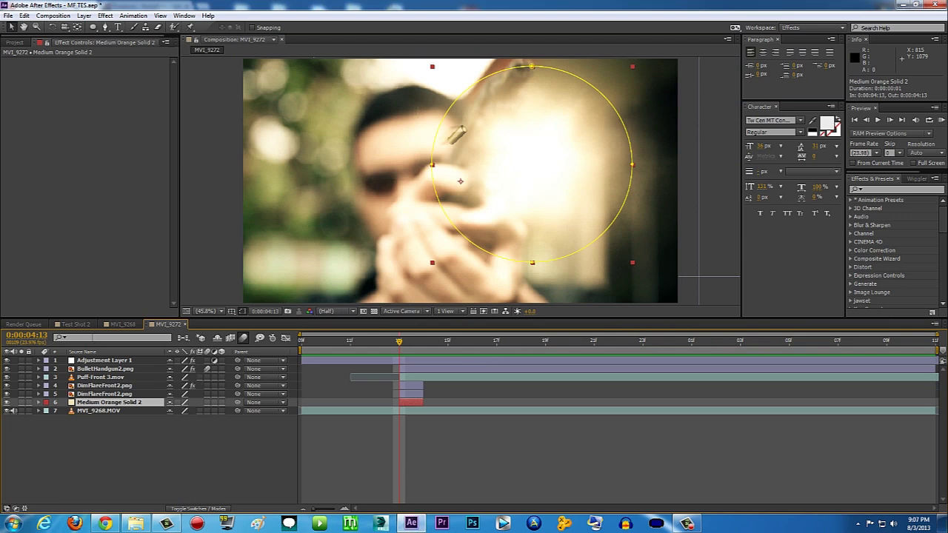
click(75, 325)
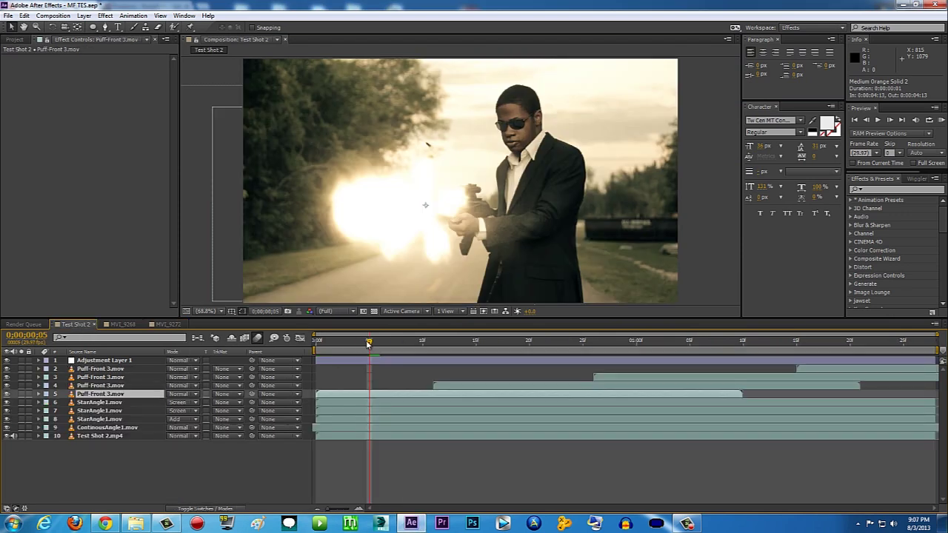
Preview Test Shot 2's muzzle flash and adjust the Add-mode StarAngle1 layer's blurriness, keeping Add blending
mouse_move(369, 344)
mouse_down()
mouse_move(391, 344)
mouse_move(378, 345)
mouse_up()
click(940, 121)
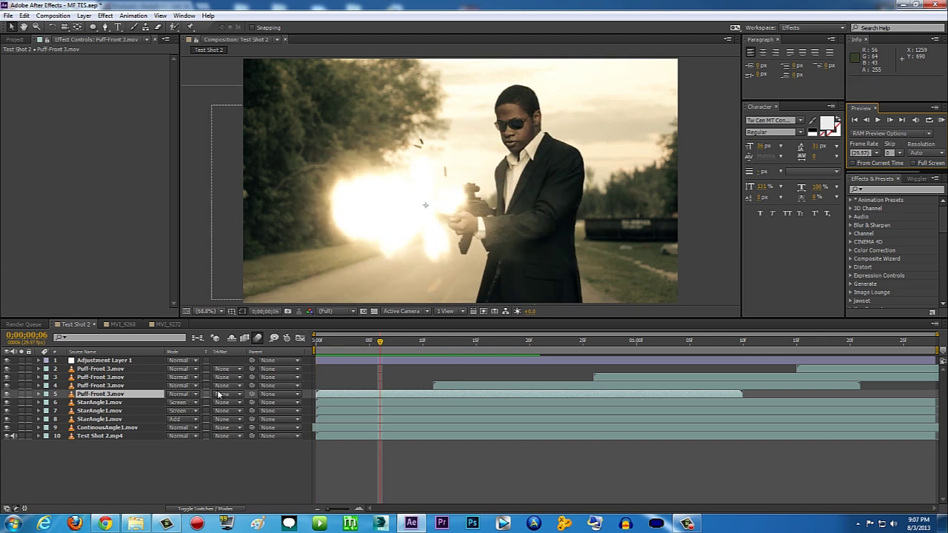
click(93, 411)
click(89, 420)
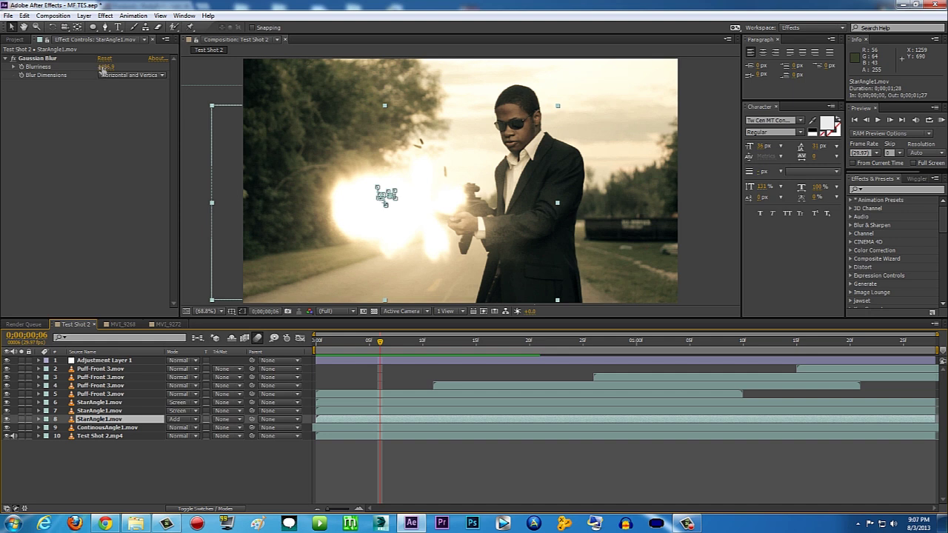
drag(112, 68, 106, 71)
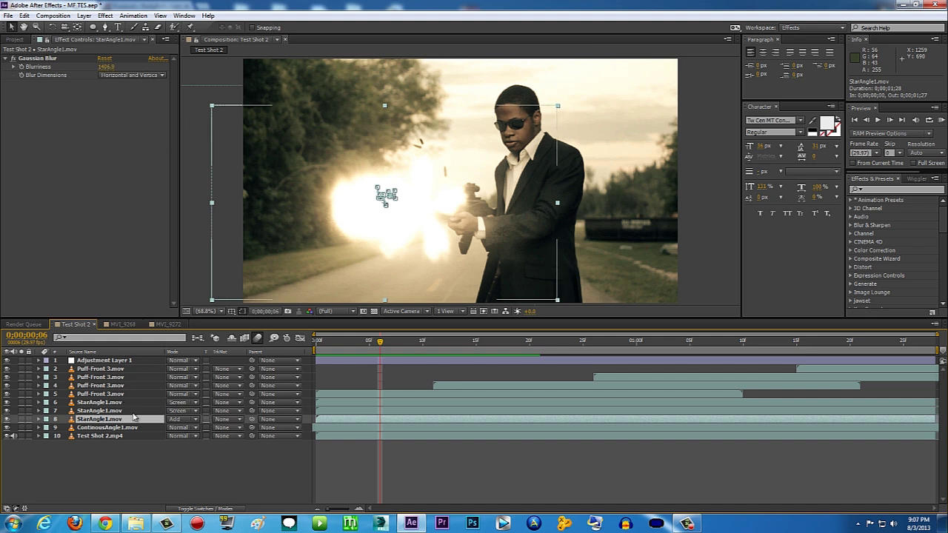
click(196, 420)
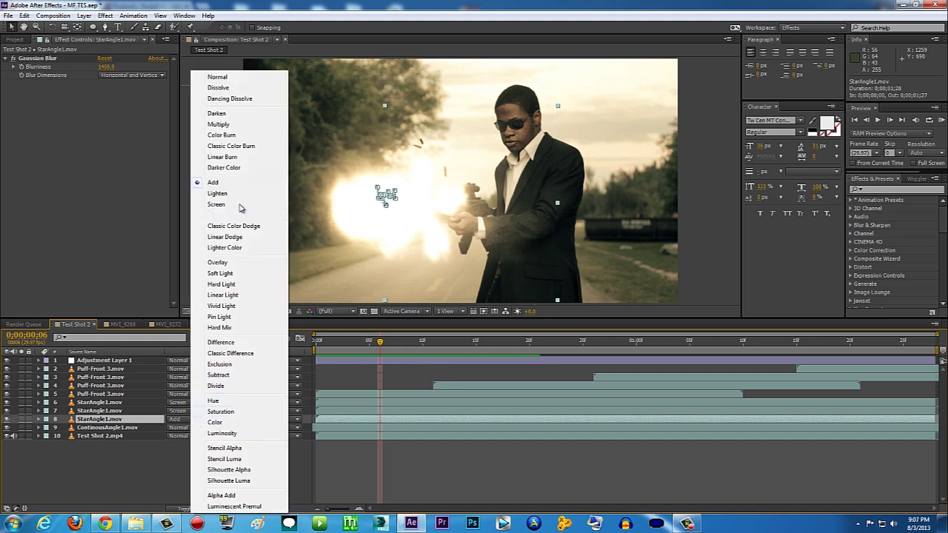
click(222, 183)
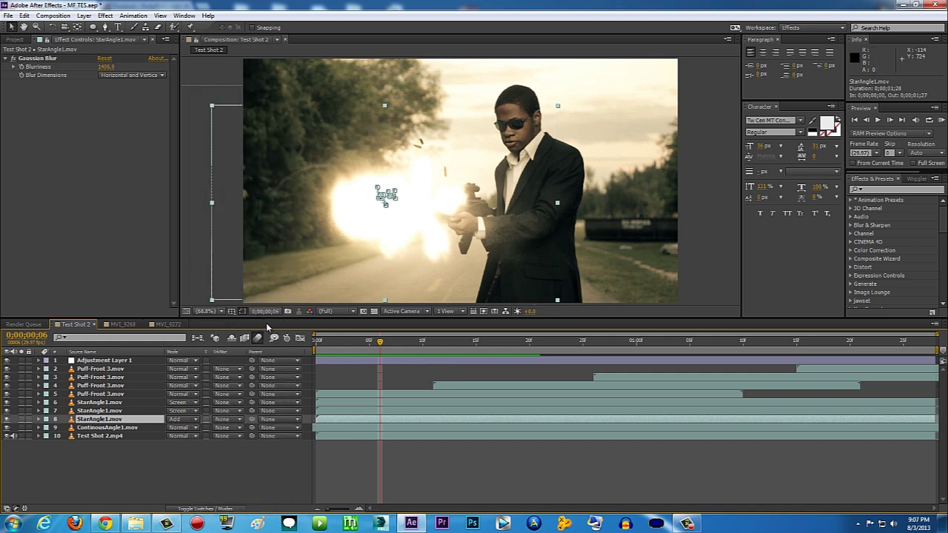
mouse_move(117, 421)
mouse_down()
mouse_move(122, 394)
mouse_move(117, 420)
mouse_up()
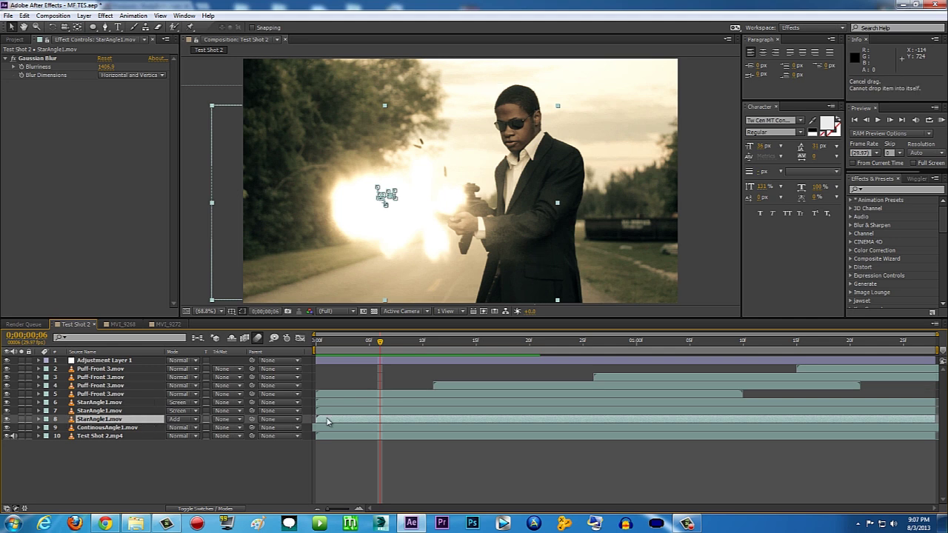
Compare the StarAngle1 layers' blur and raise layer 8's Blurriness to about 1423
click(103, 410)
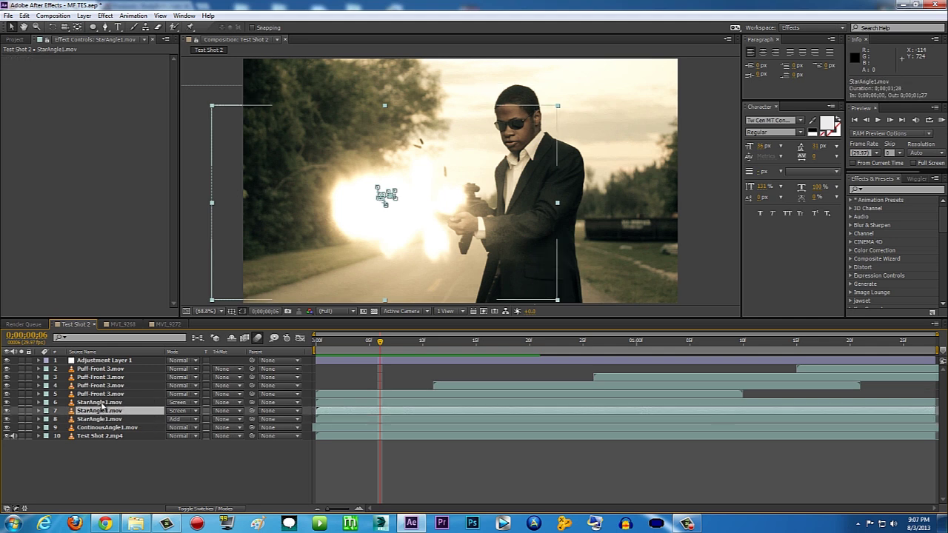
click(105, 402)
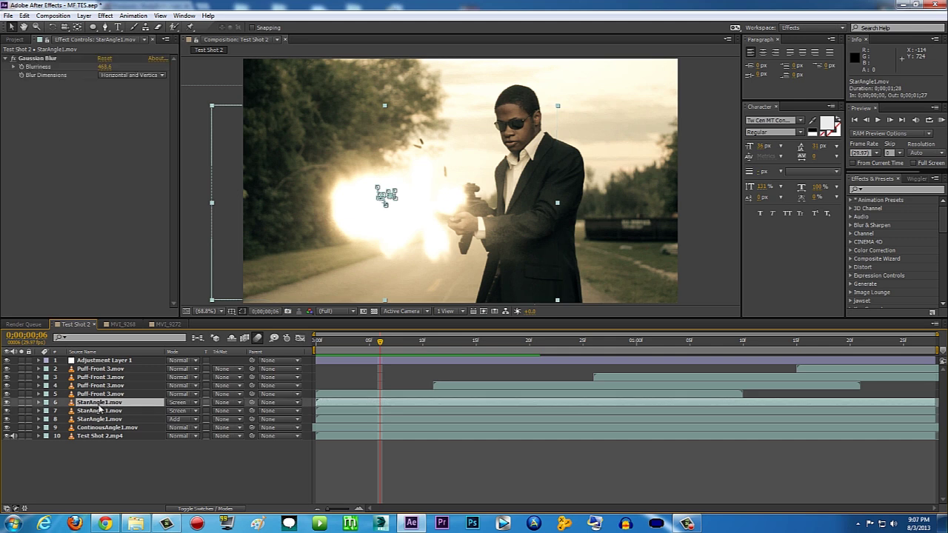
click(100, 419)
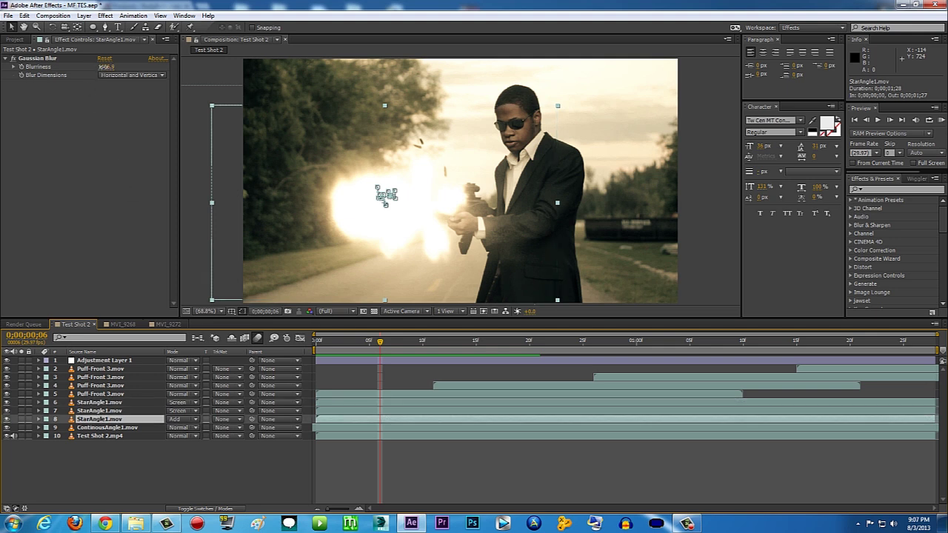
drag(102, 67, 158, 68)
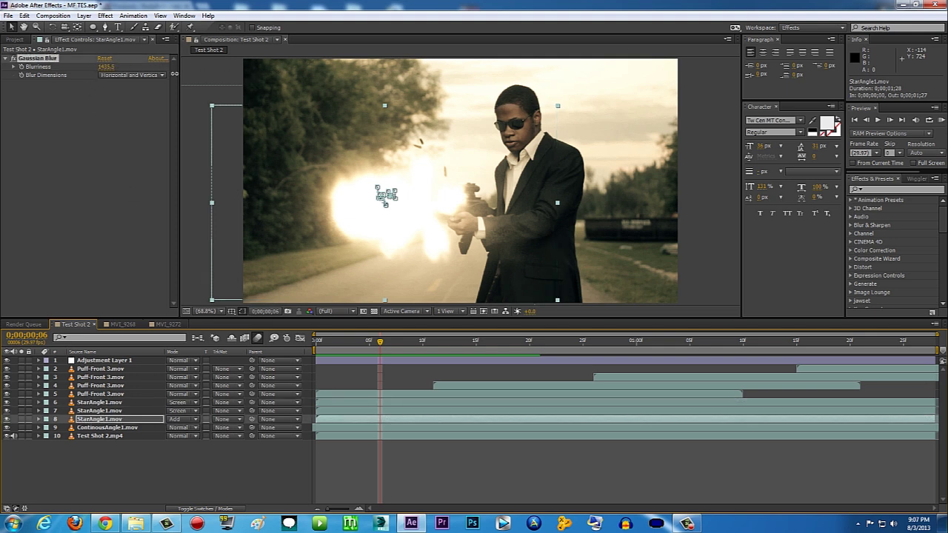
drag(111, 68, 113, 68)
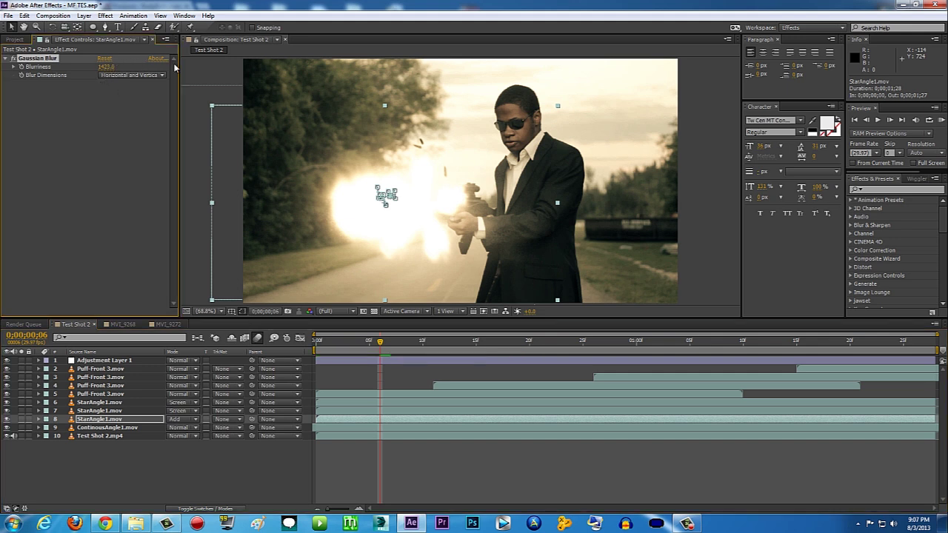
key(Page_Down)
key(Page_Down)
key(Page_Down)
key(Page_Down)
key(Page_Down)
key(Page_Down)
key(Page_Down)
key(Page_Down)
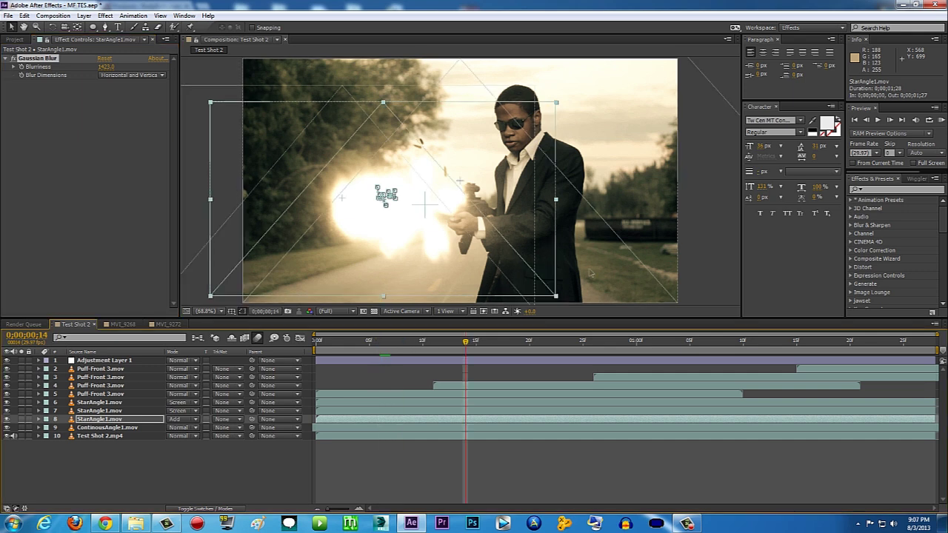
click(444, 346)
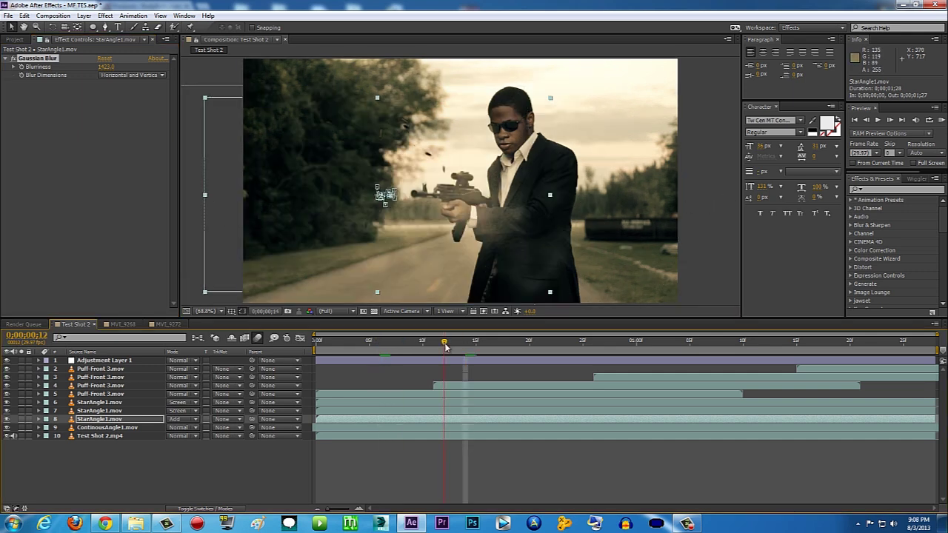
click(454, 346)
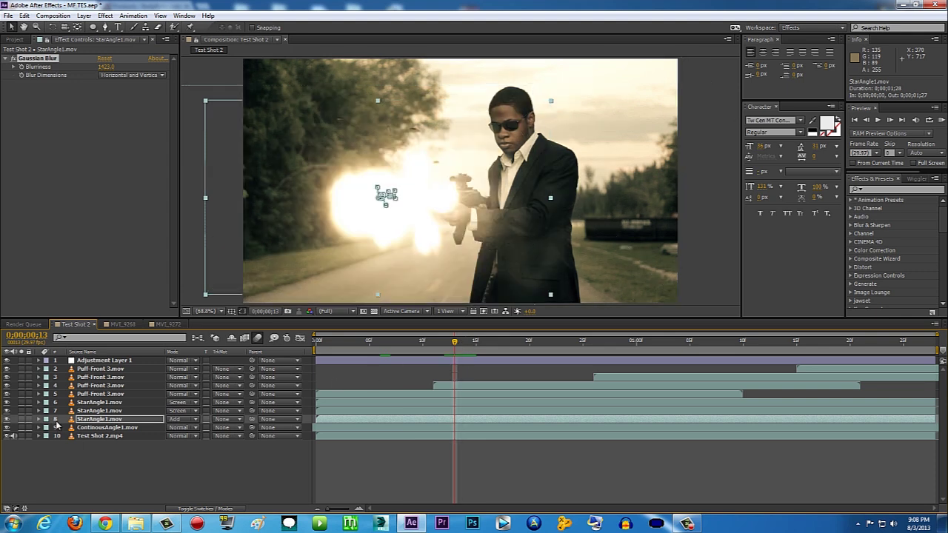
click(8, 419)
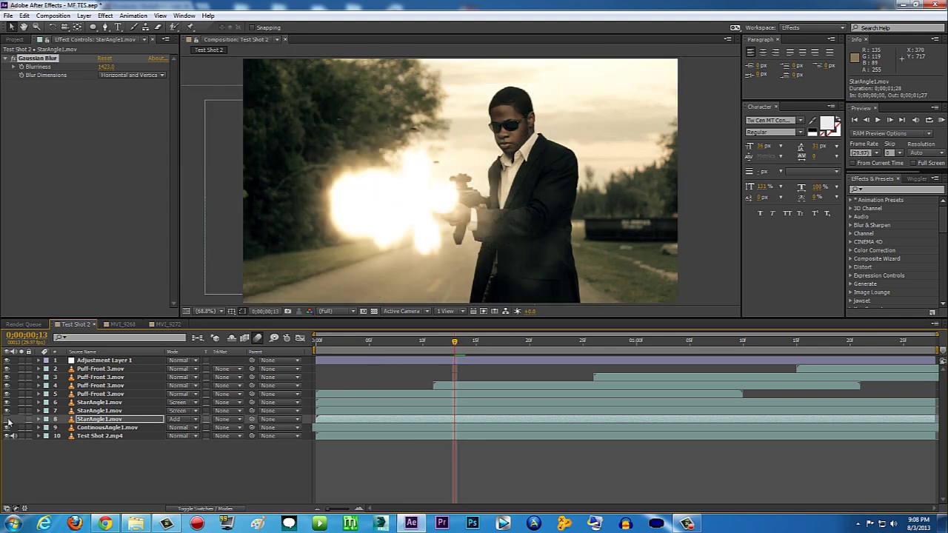
click(9, 419)
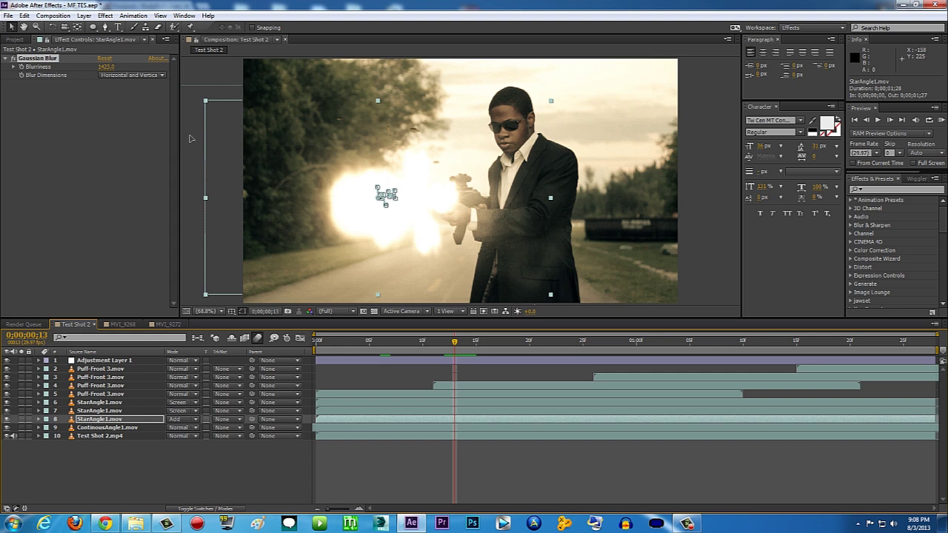
click(190, 139)
click(8, 386)
click(8, 386)
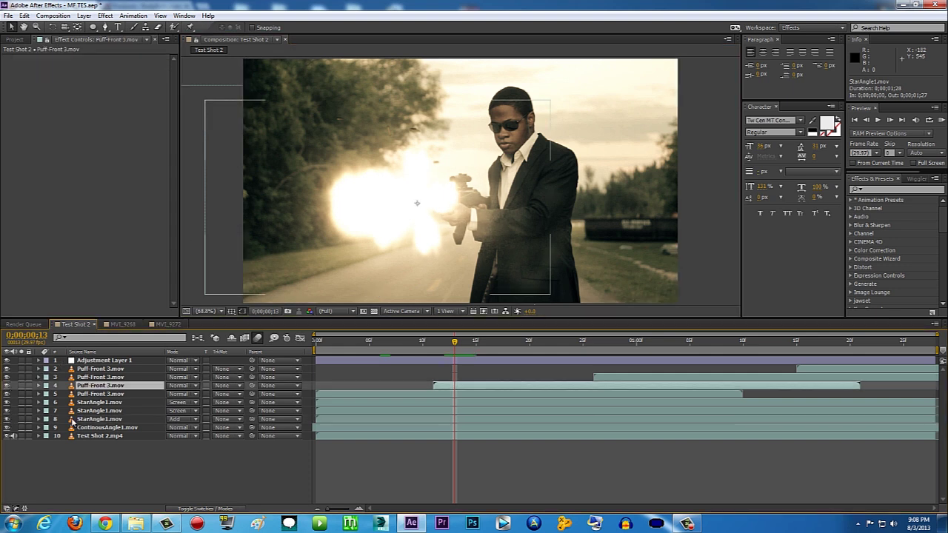
click(96, 419)
click(7, 419)
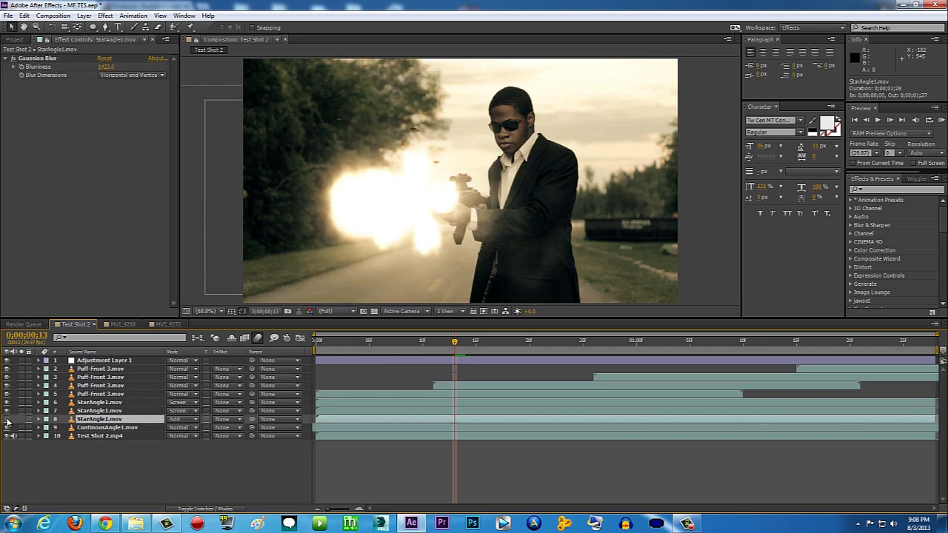
click(8, 419)
click(8, 419)
click(7, 419)
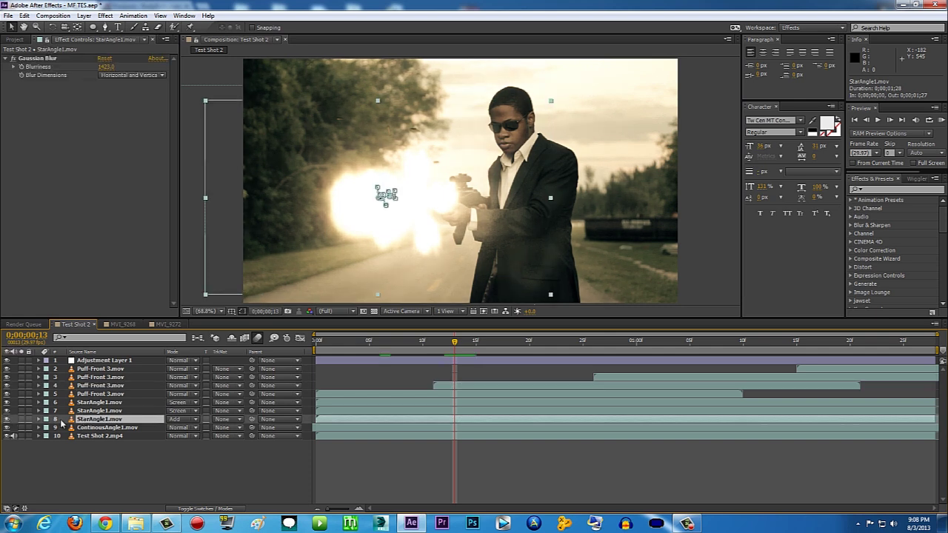
click(83, 462)
click(7, 420)
click(7, 420)
click(7, 420)
click(7, 420)
click(7, 420)
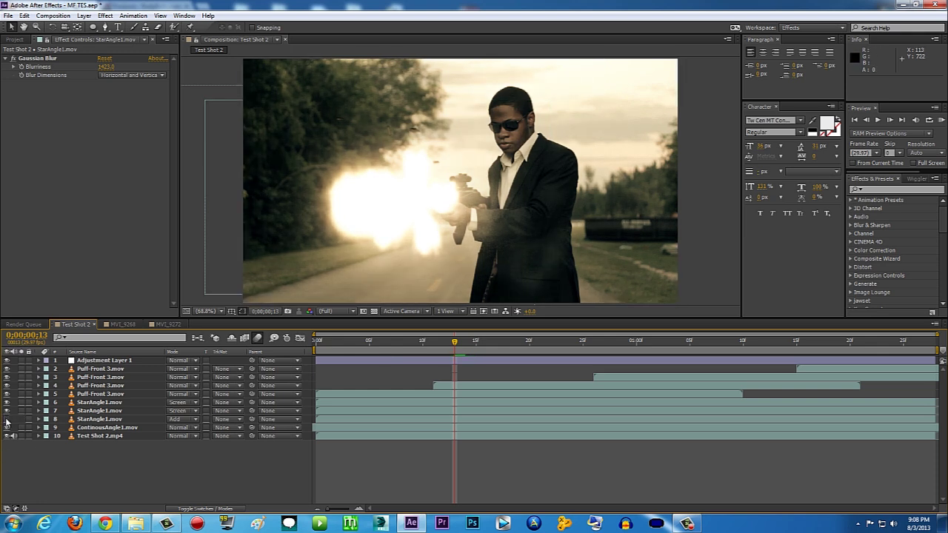
click(7, 420)
click(685, 228)
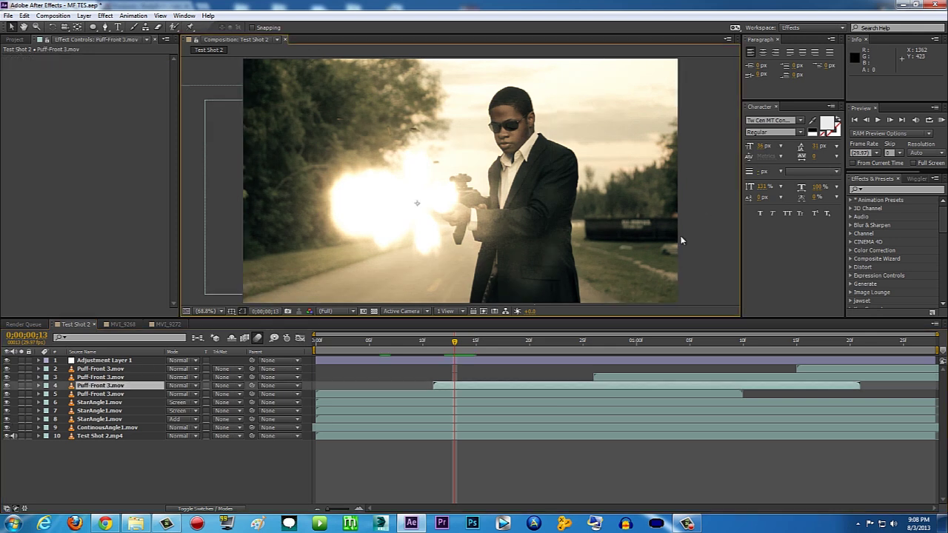
click(508, 343)
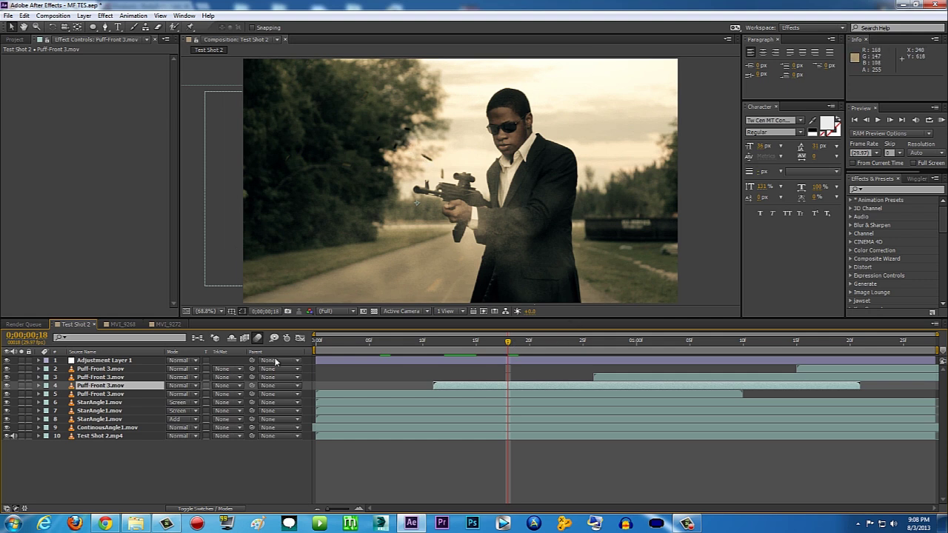
click(138, 523)
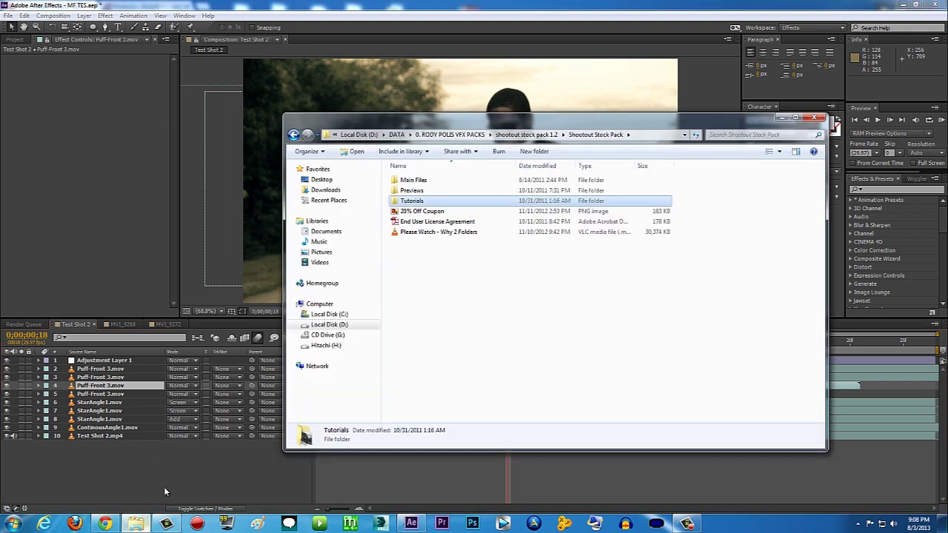
Open Main Files > Shell Casings > Machine Guns and play the ContinousAngle2 clip
double_click(426, 180)
double_click(417, 211)
double_click(416, 191)
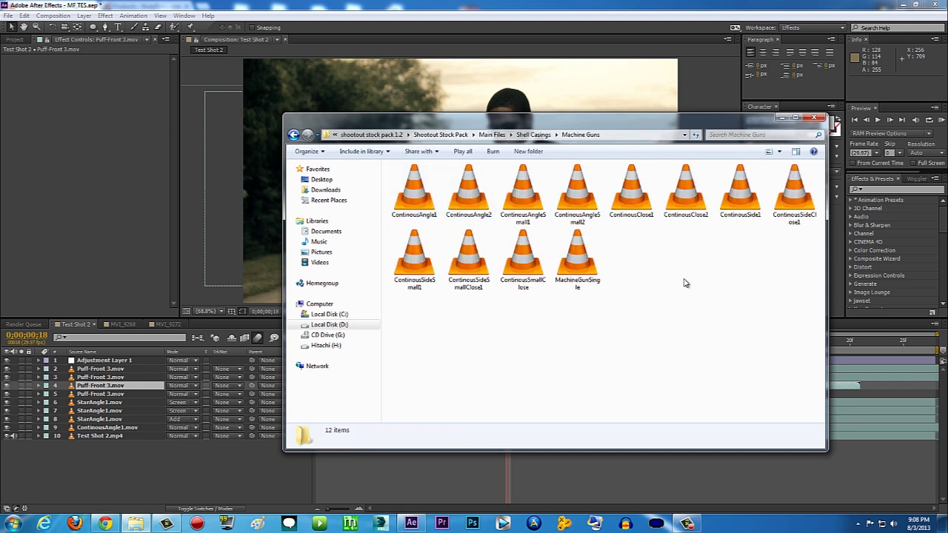
double_click(468, 189)
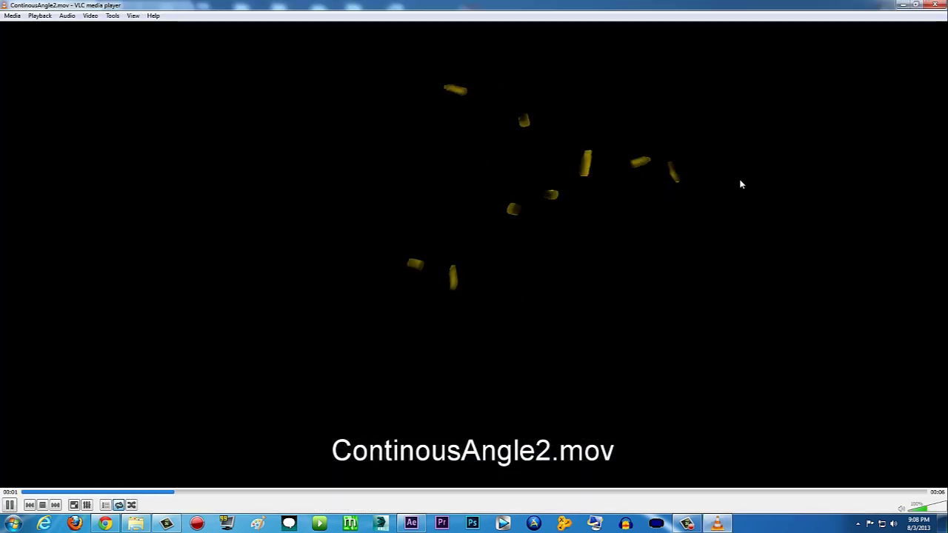
Close the player and return to Test Shot 2 with layer 4 Puff-Front 3.mov selected
click(934, 4)
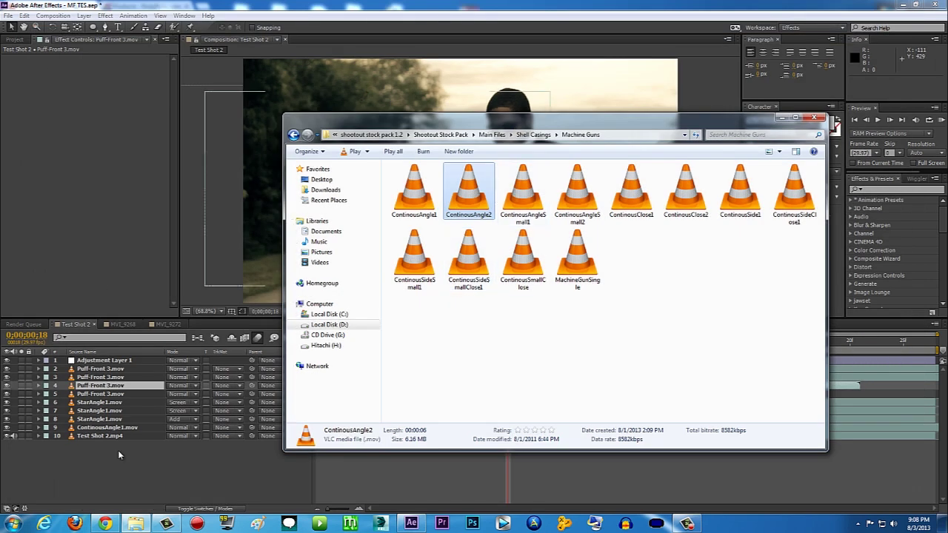
click(118, 450)
click(116, 386)
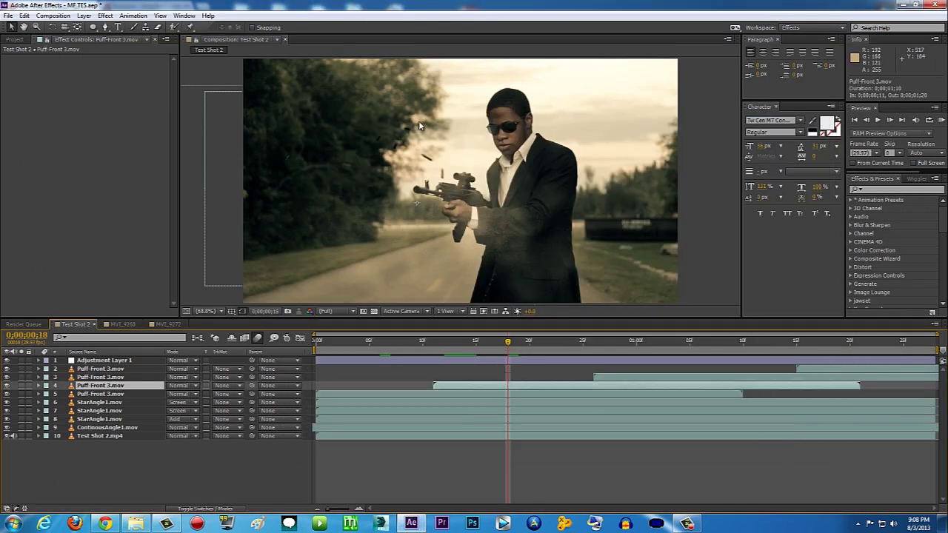
RAM preview Test Shot 2 from frame 20, then show Chrome's RodyPolis Products tab
drag(500, 343, 528, 343)
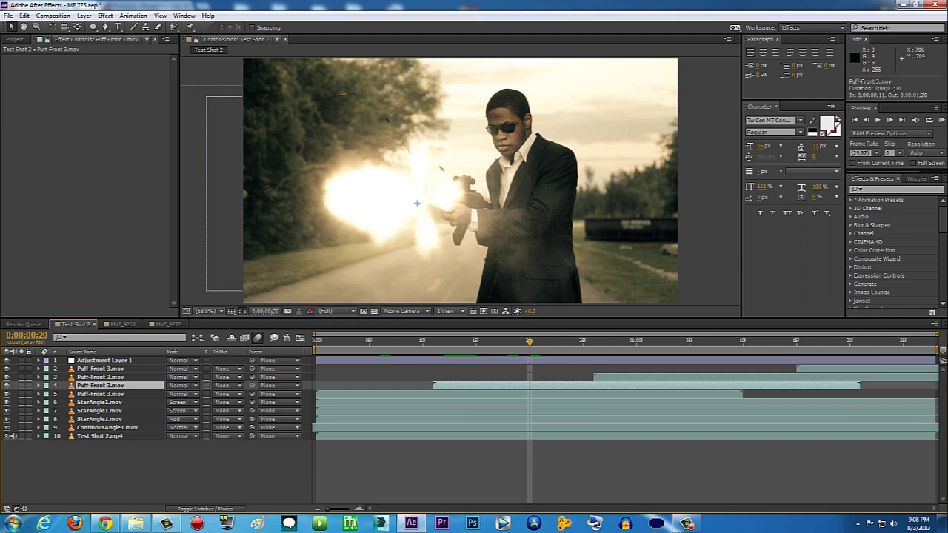
click(942, 119)
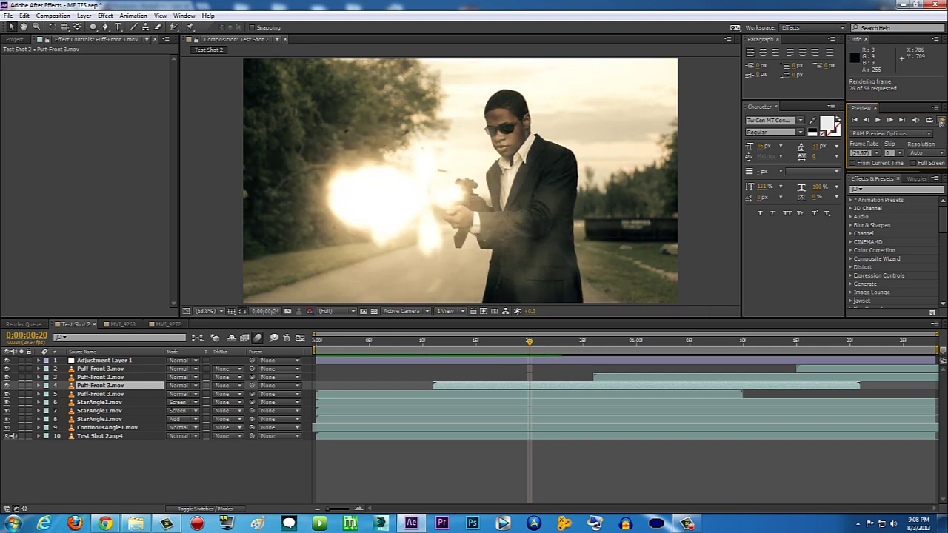
key(space)
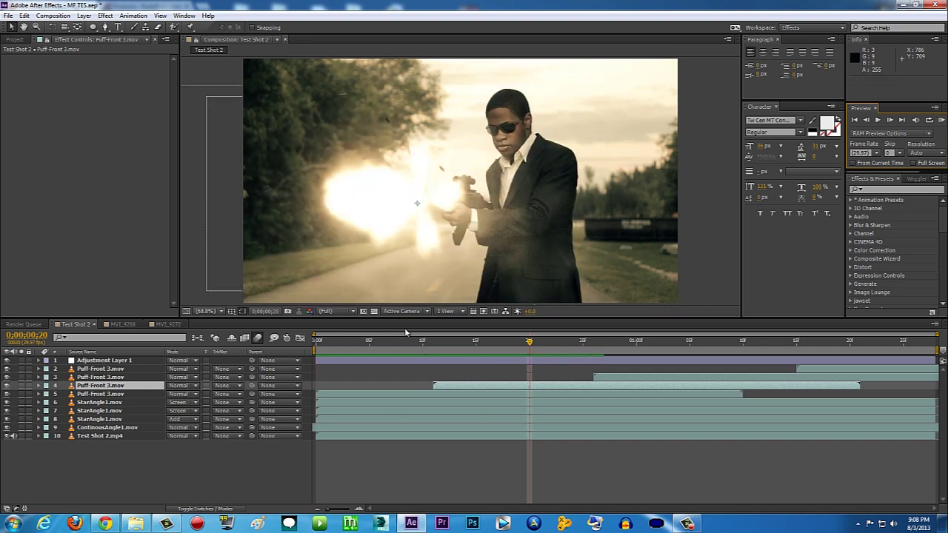
click(106, 523)
click(148, 6)
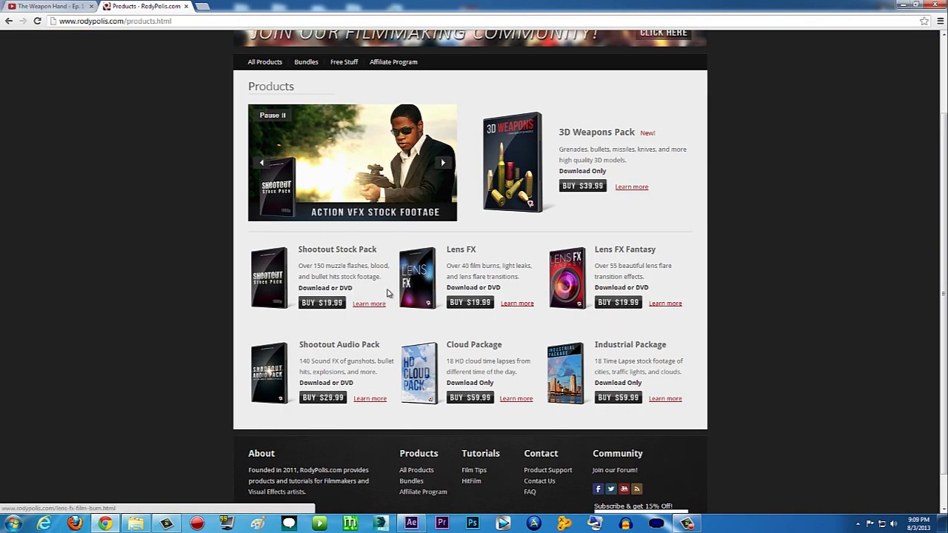
Flip the product slideshow forward and back to 3D Weapons, then show Explorer's Main Files folder
scroll(363, 267, down, 1)
scroll(363, 264, up, 1)
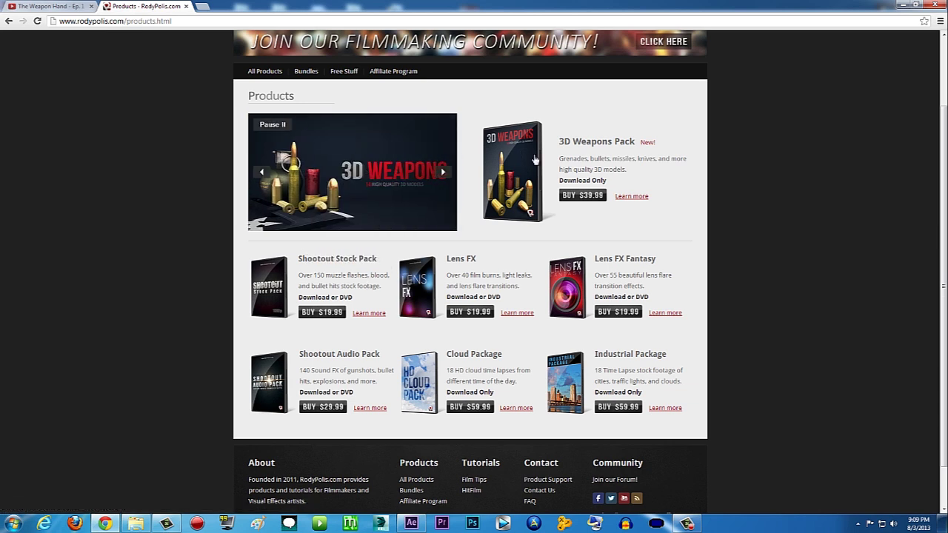
click(444, 173)
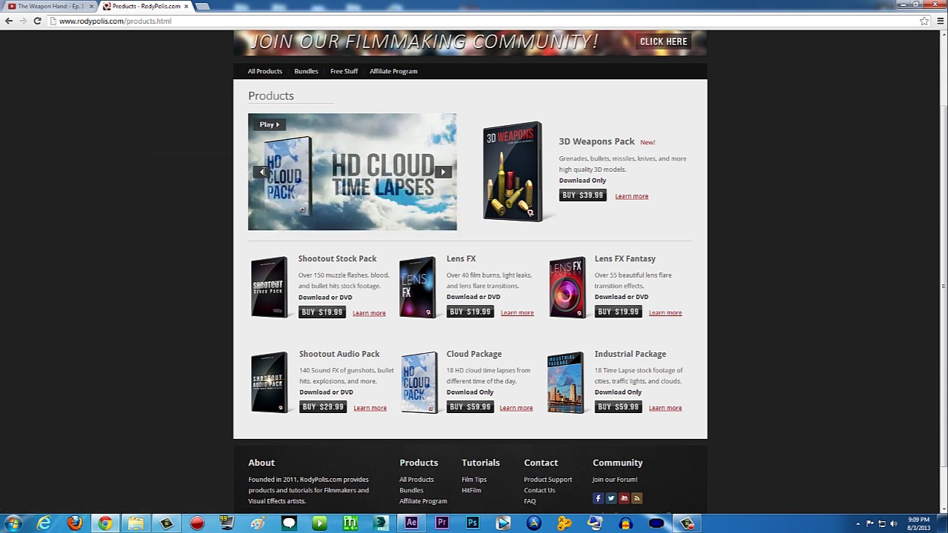
click(261, 172)
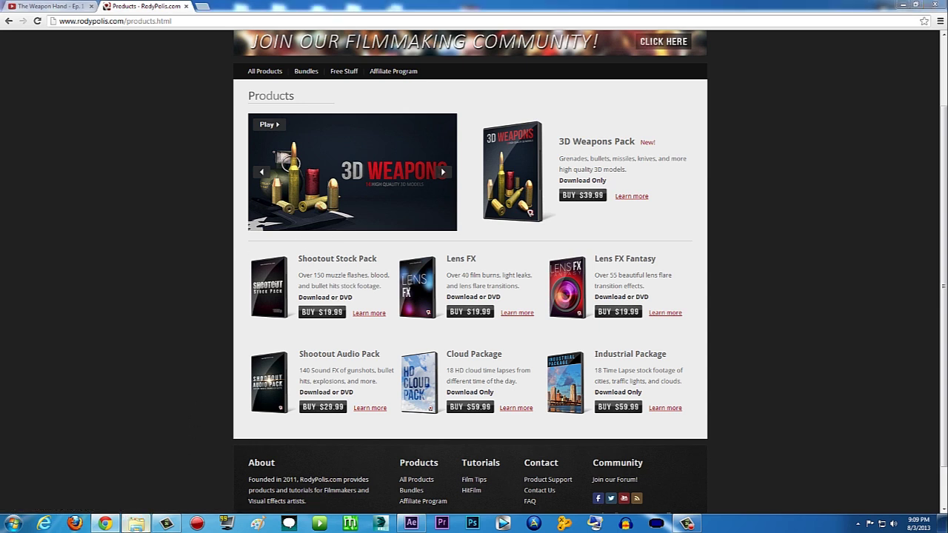
click(135, 524)
click(494, 135)
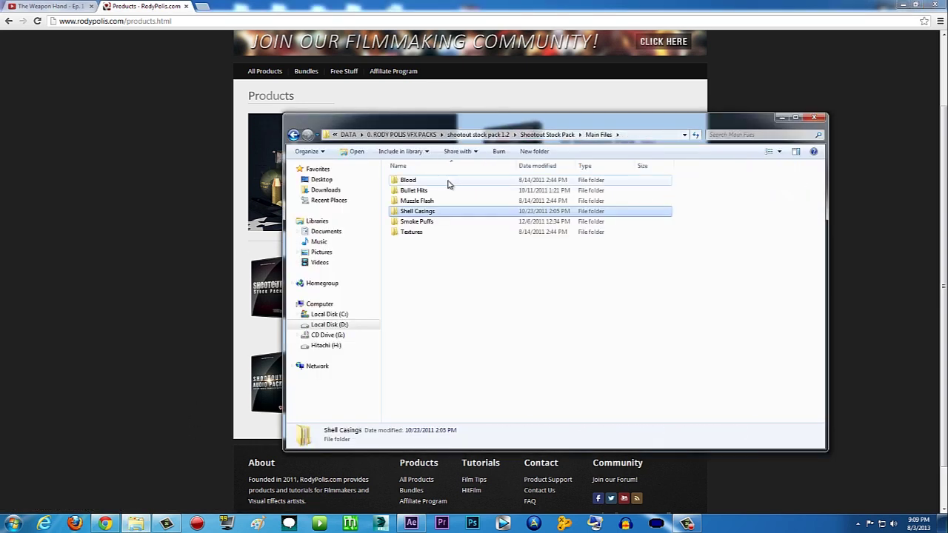
Browse through 0. RODY POLIS VFX PACKS into the 3D Weapons Pack's Axe folder
click(471, 136)
click(451, 134)
click(457, 146)
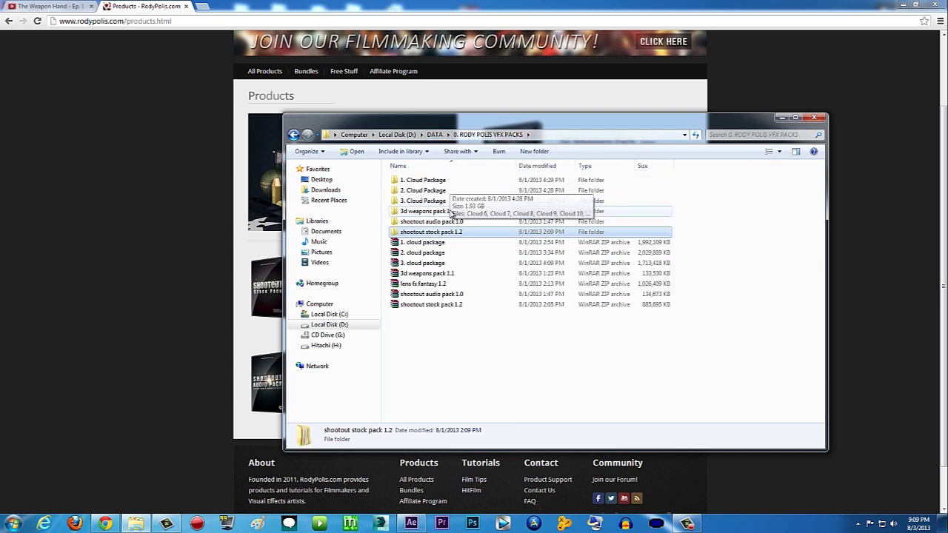
double_click(447, 212)
double_click(437, 184)
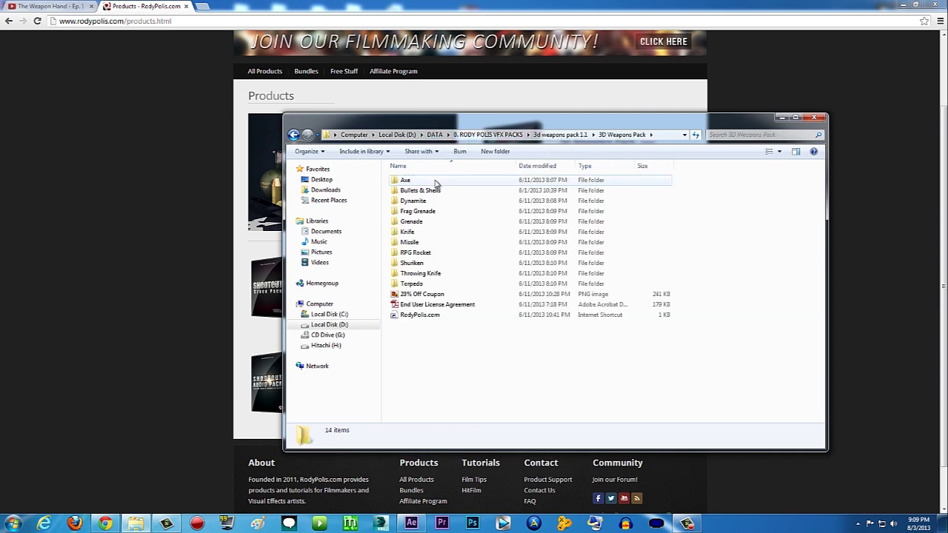
double_click(453, 183)
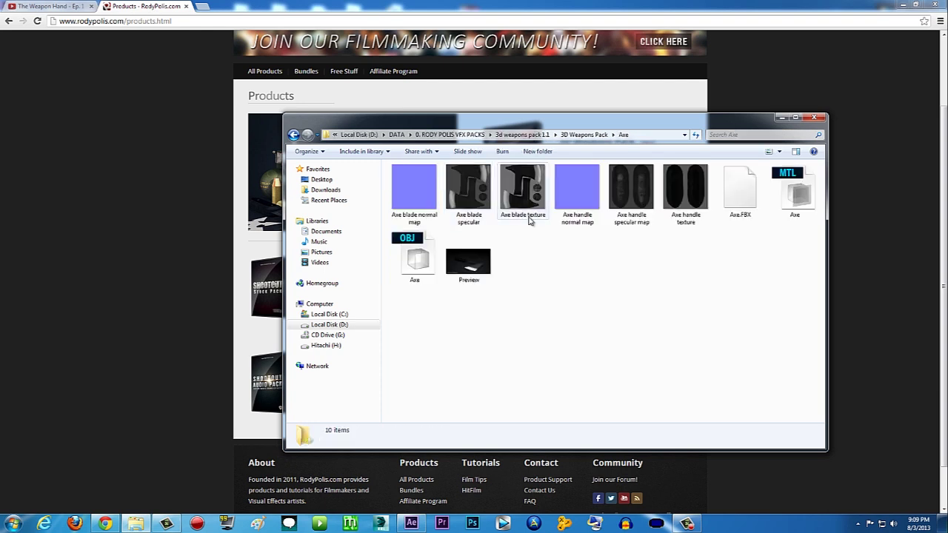
click(584, 134)
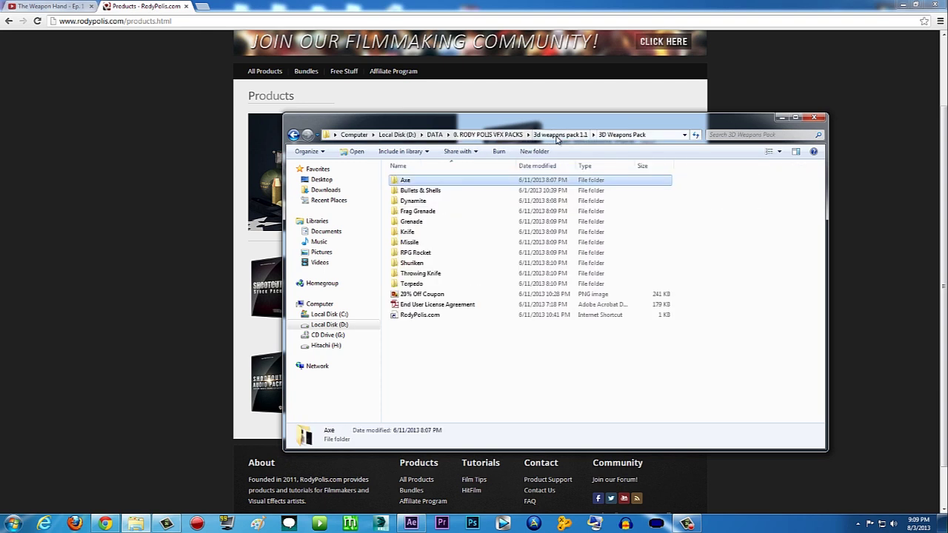
Open Bullets & Shells > 9mm Hollow Point and view its Preview.jpg image
double_click(437, 192)
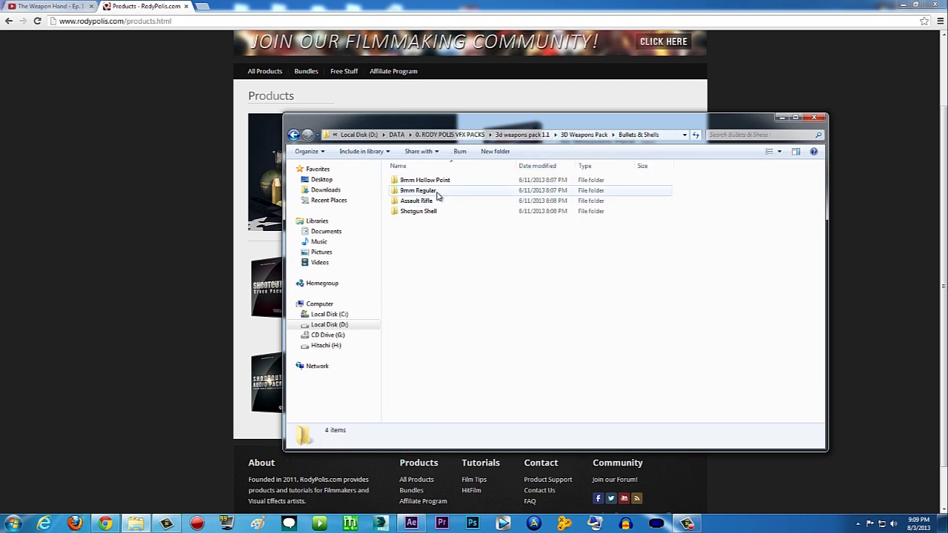
double_click(442, 183)
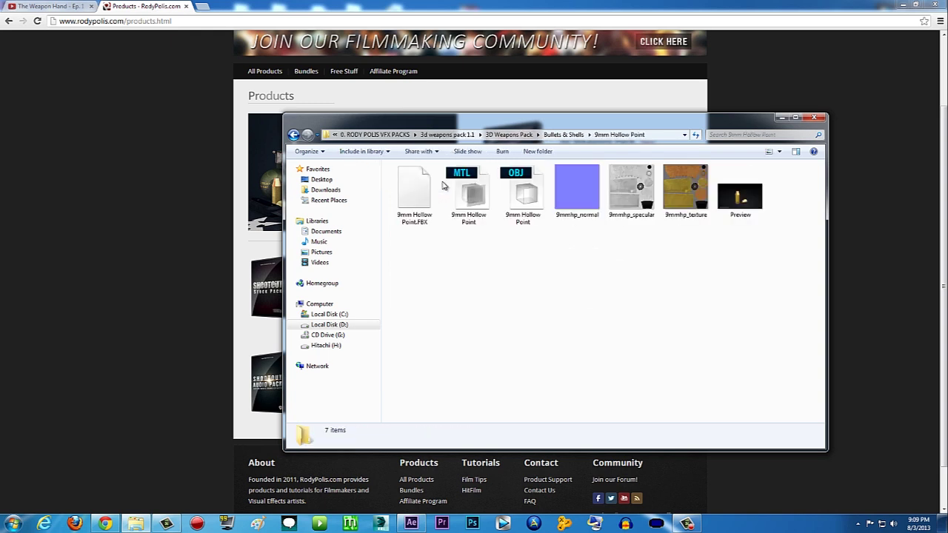
double_click(757, 209)
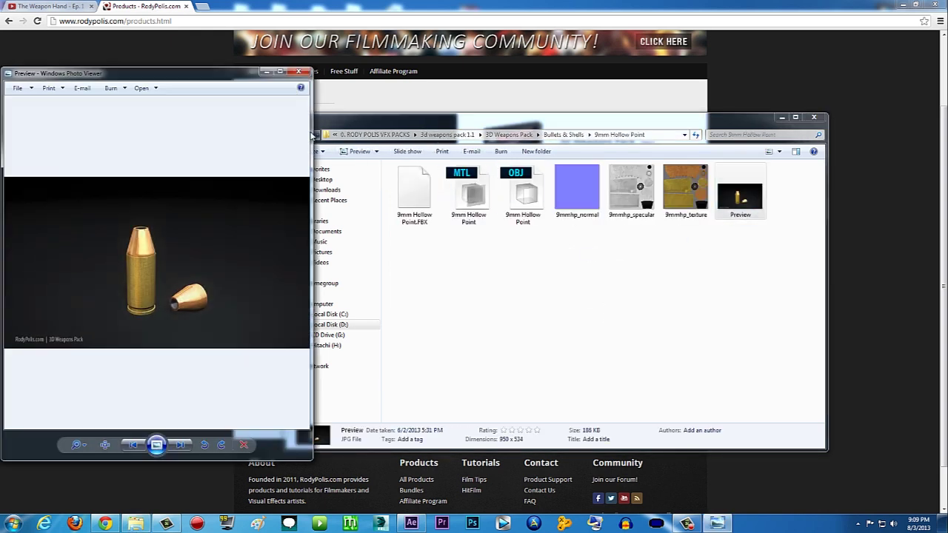
click(297, 72)
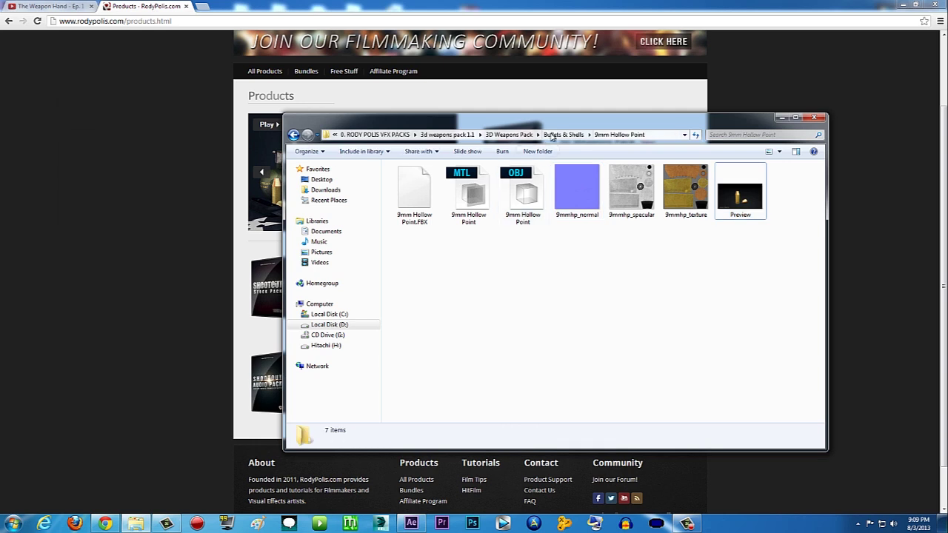
Go back up to the 3D Weapons Pack folder and return to After Effects
click(561, 135)
click(534, 135)
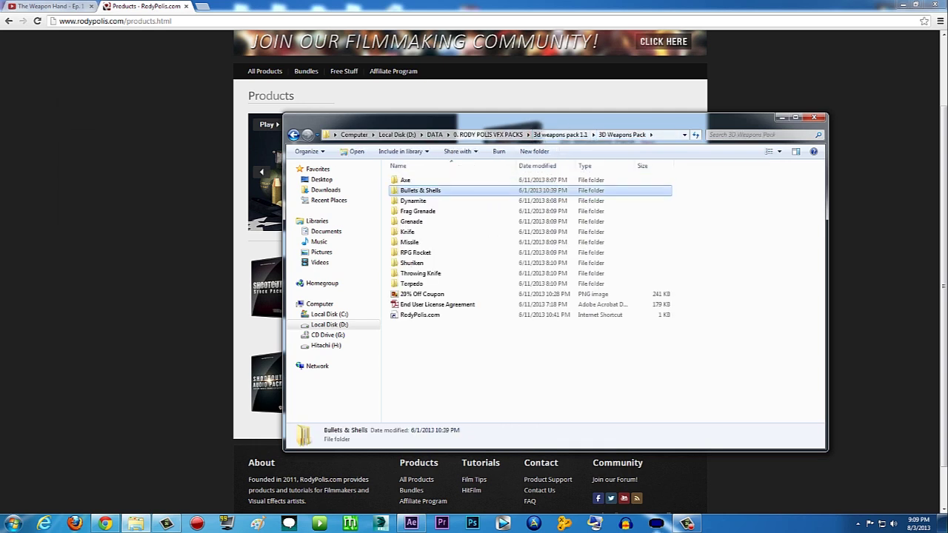
click(687, 523)
click(411, 524)
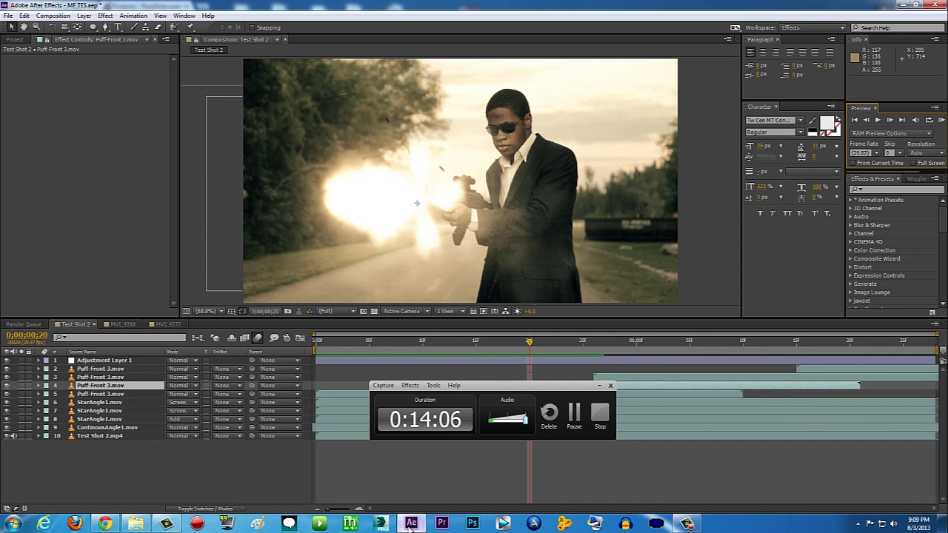
Review the MVI_9272 handgun muzzle-flash frames, select Puff-Front 3.mov, and stop the recording
click(167, 325)
drag(423, 345, 374, 342)
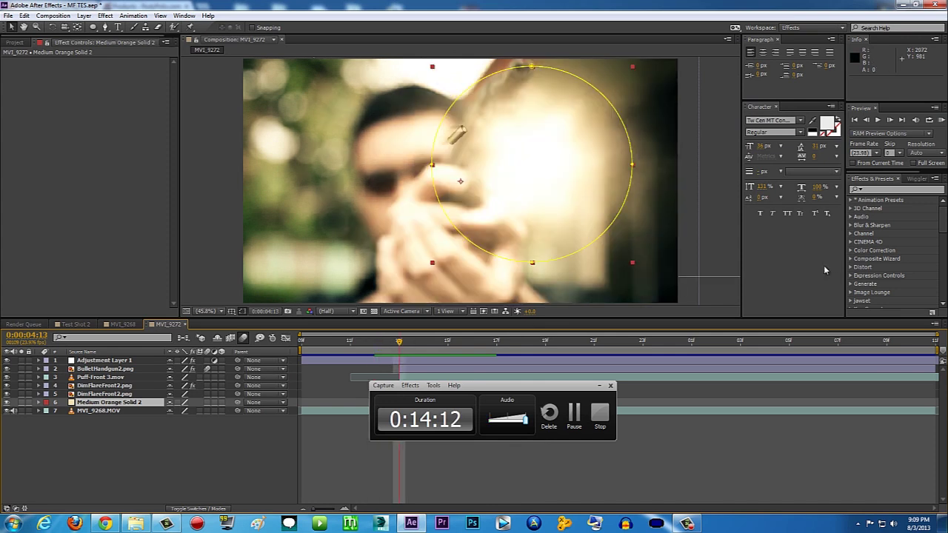
click(719, 293)
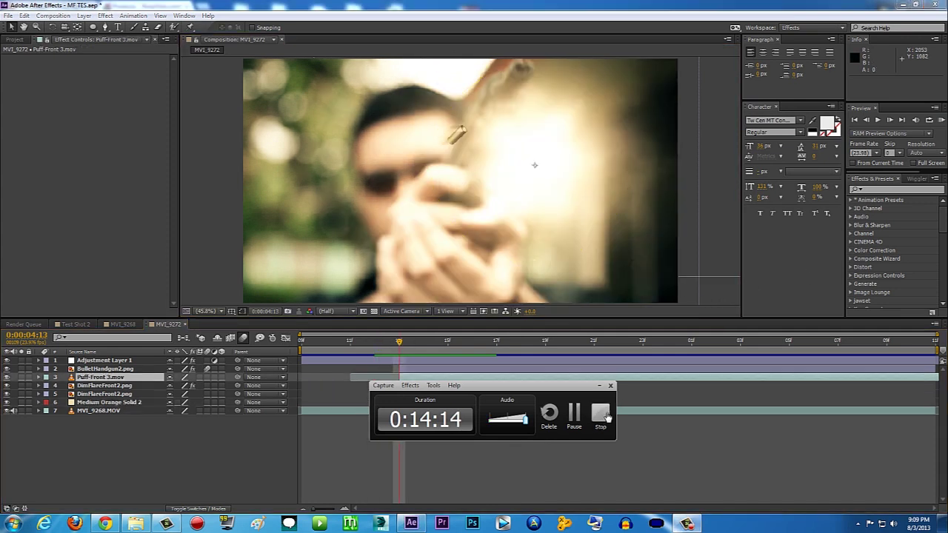
click(606, 419)
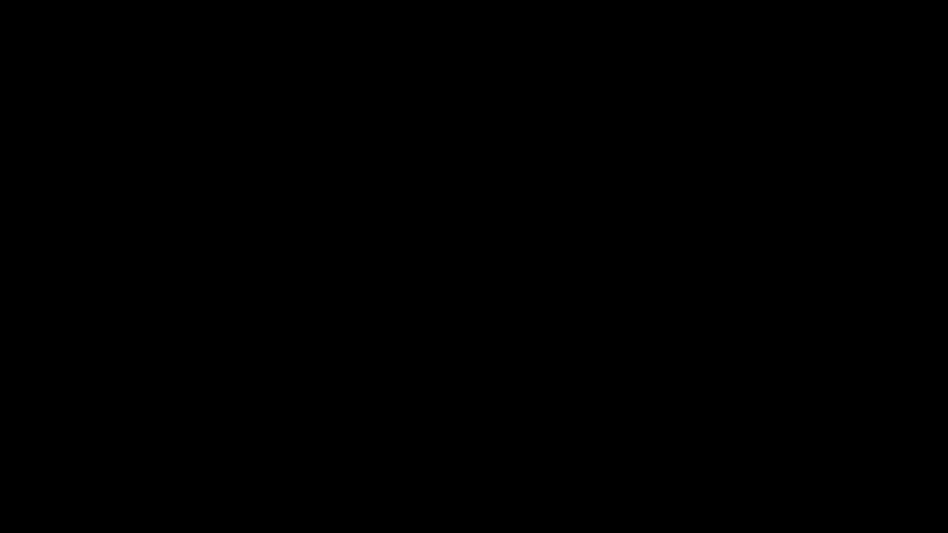